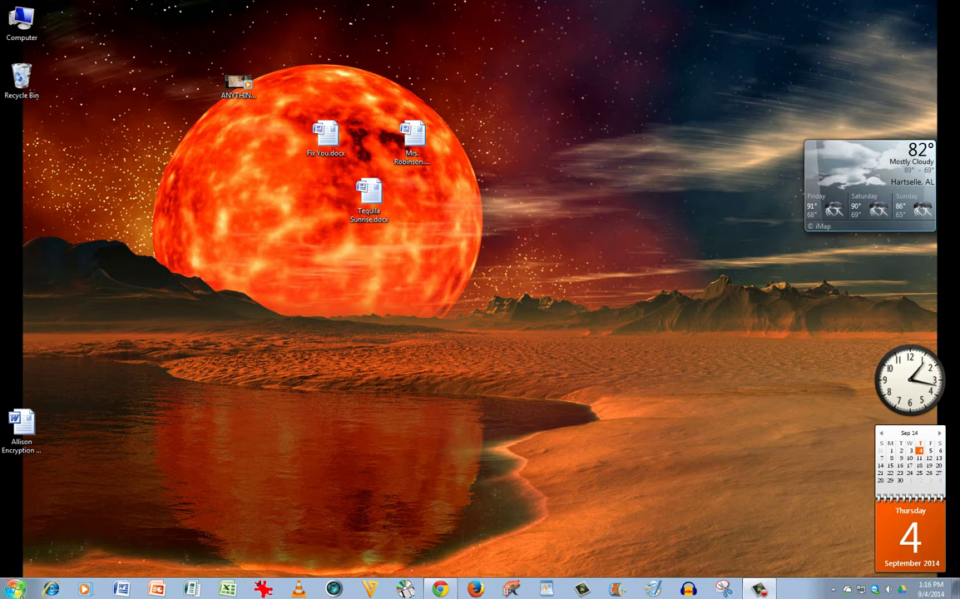
Step: Open the Windows Start menu from the taskbar
left_click(15, 589)
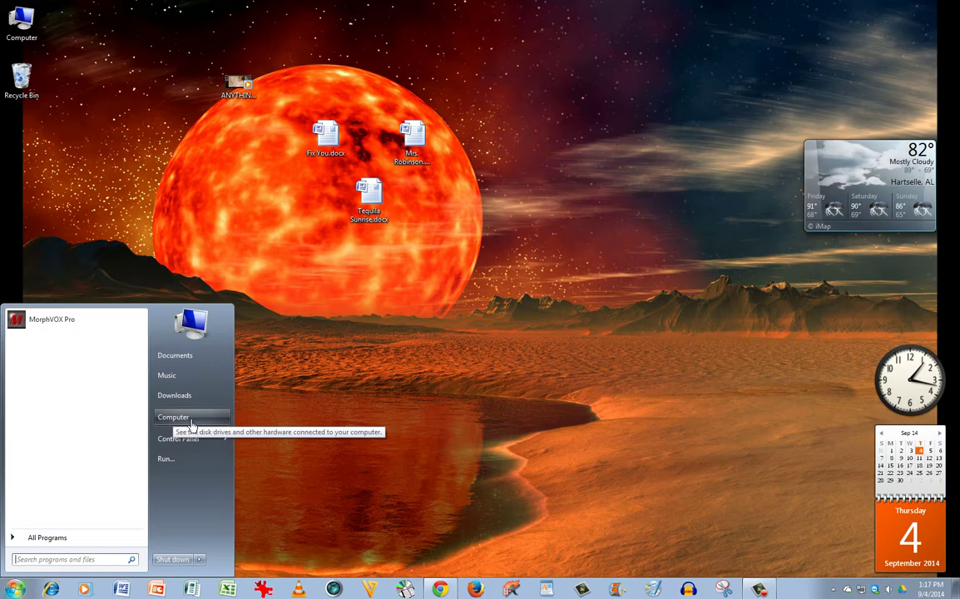
Step: View the computer's system properties (Windows 7 Ultimate 32-bit, 3.00 GB RAM), then close the window
right_click(186, 423)
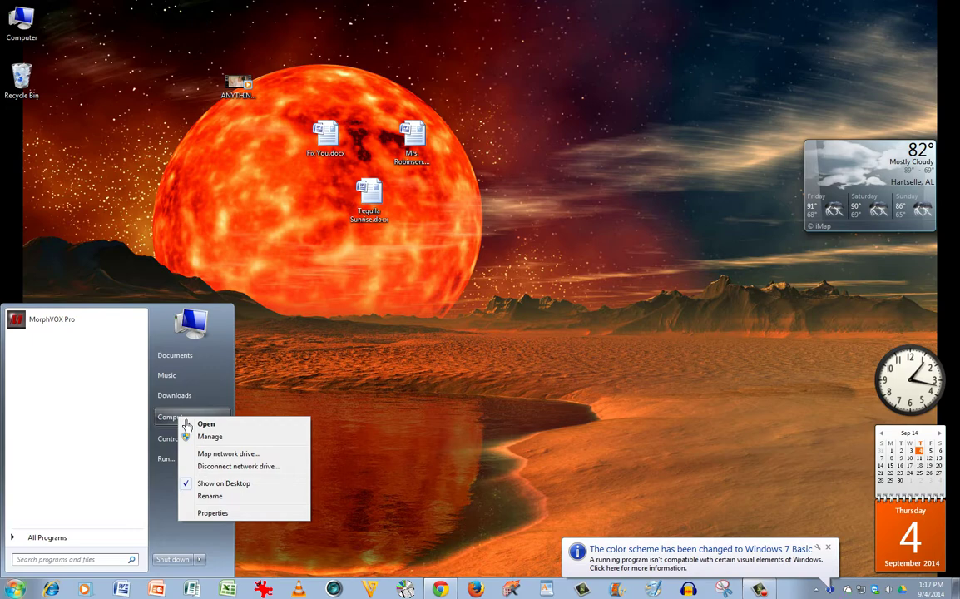
left_click(221, 512)
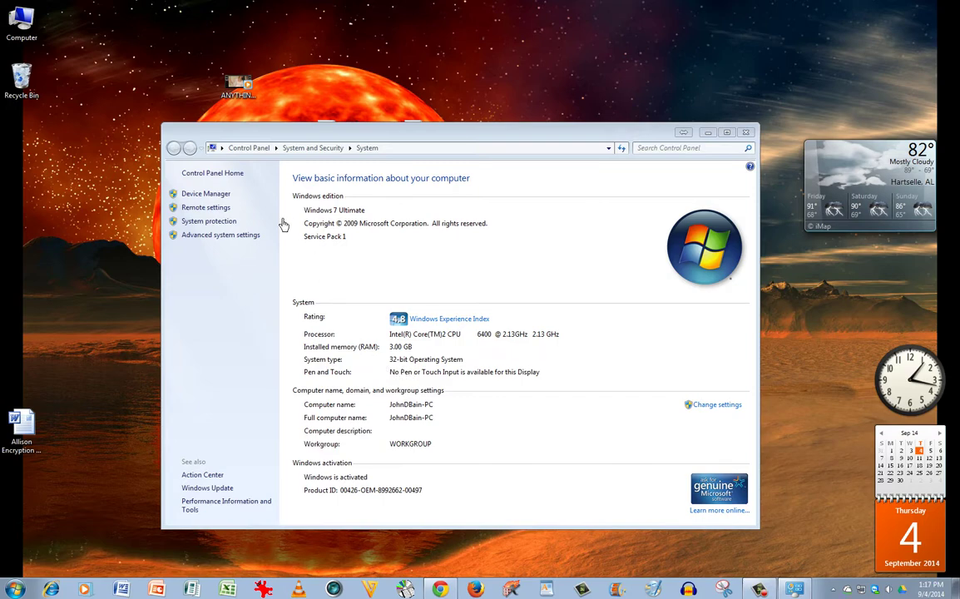
right_click(25, 23)
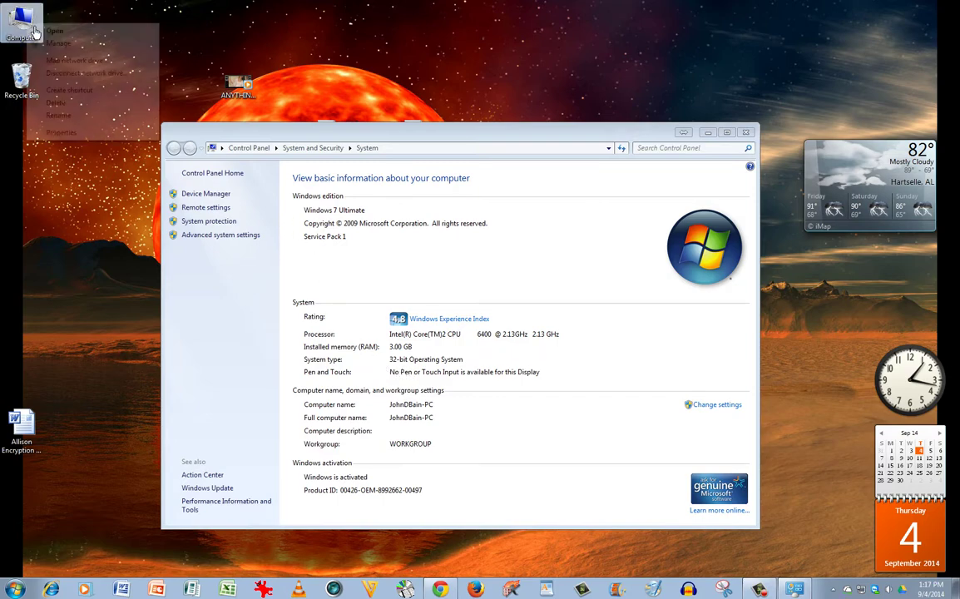
left_click(74, 133)
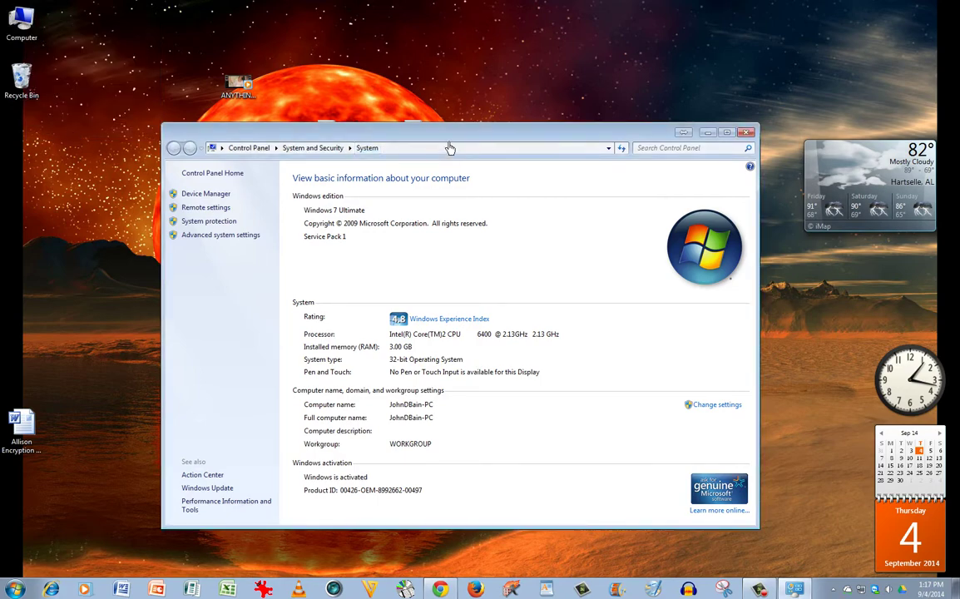
left_click_drag(450, 149, 423, 81)
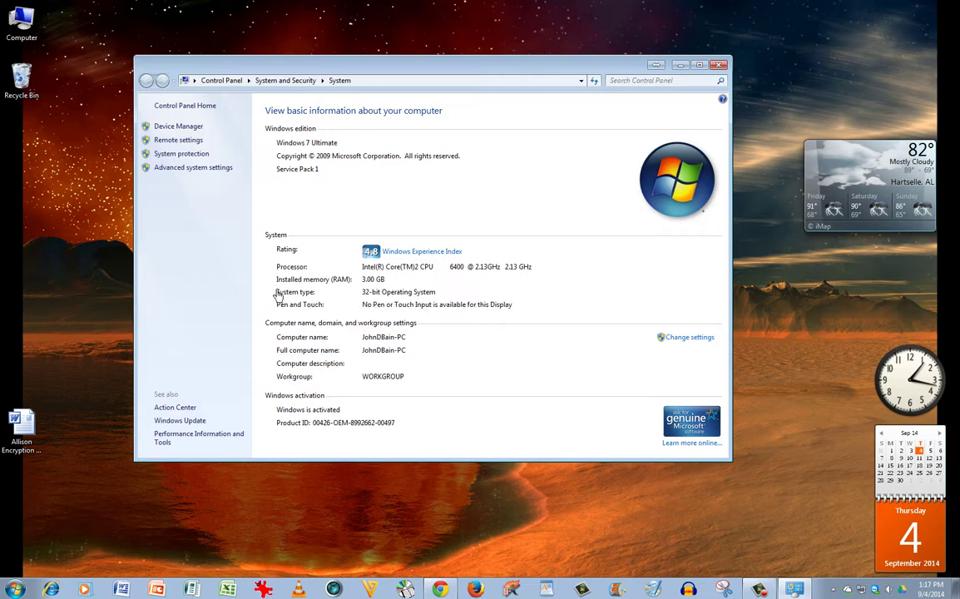
left_click(719, 64)
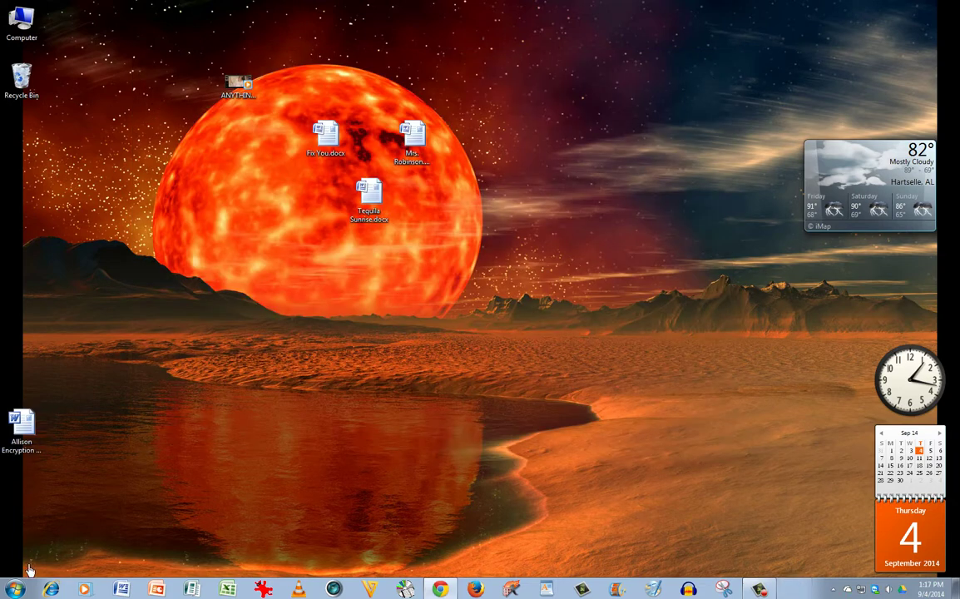
left_click(18, 590)
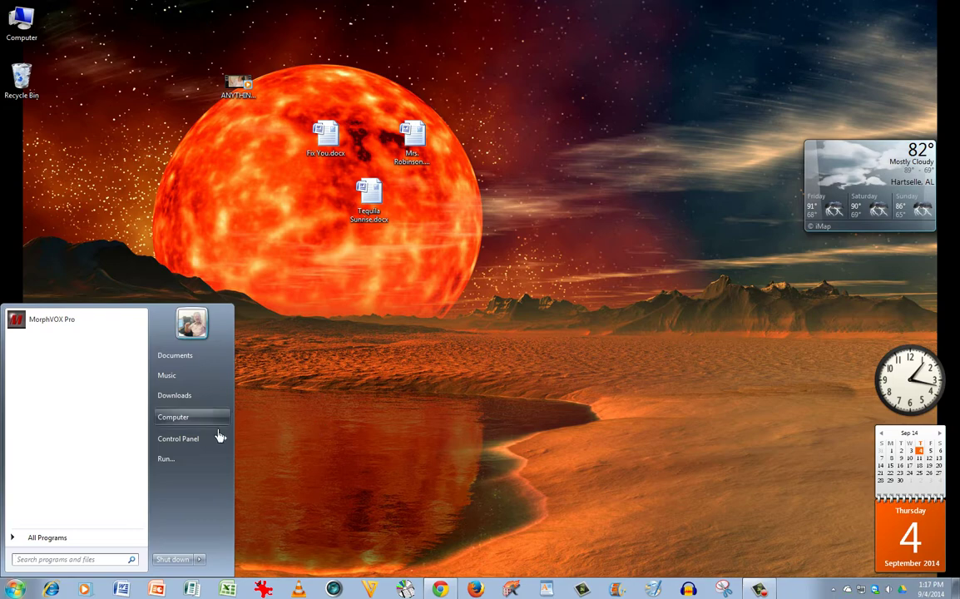
left_click(183, 418)
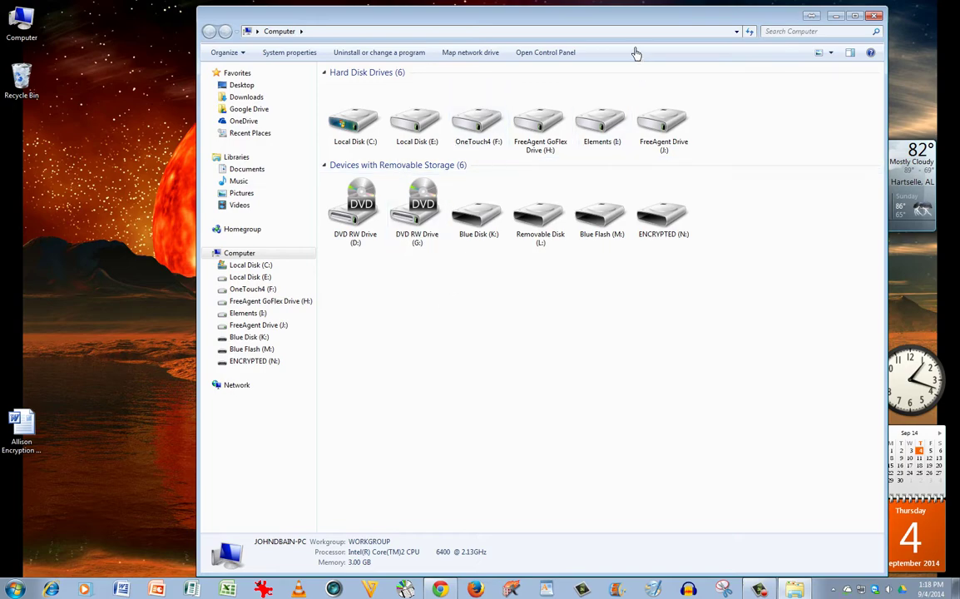
double_click(663, 215)
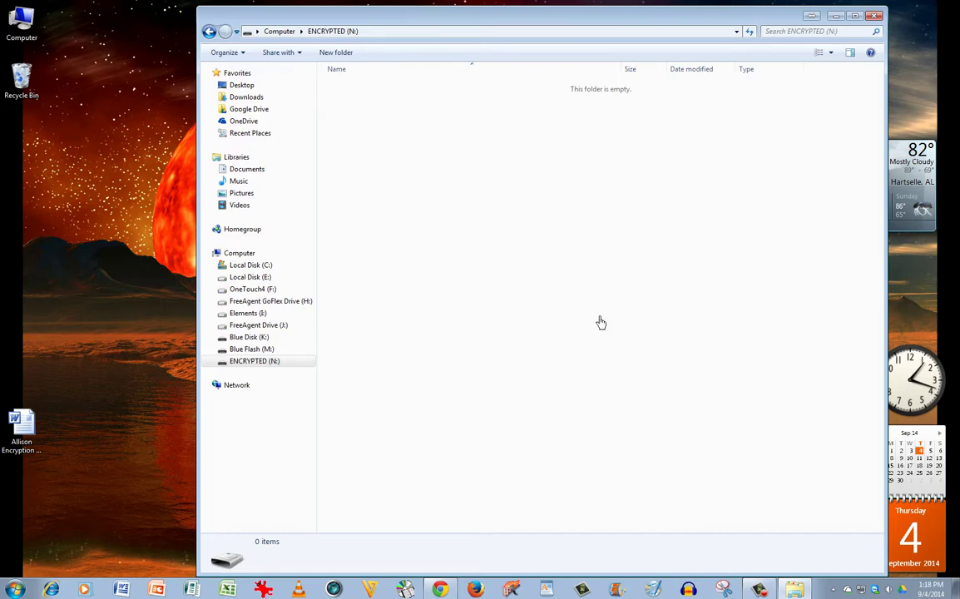
left_click(208, 30)
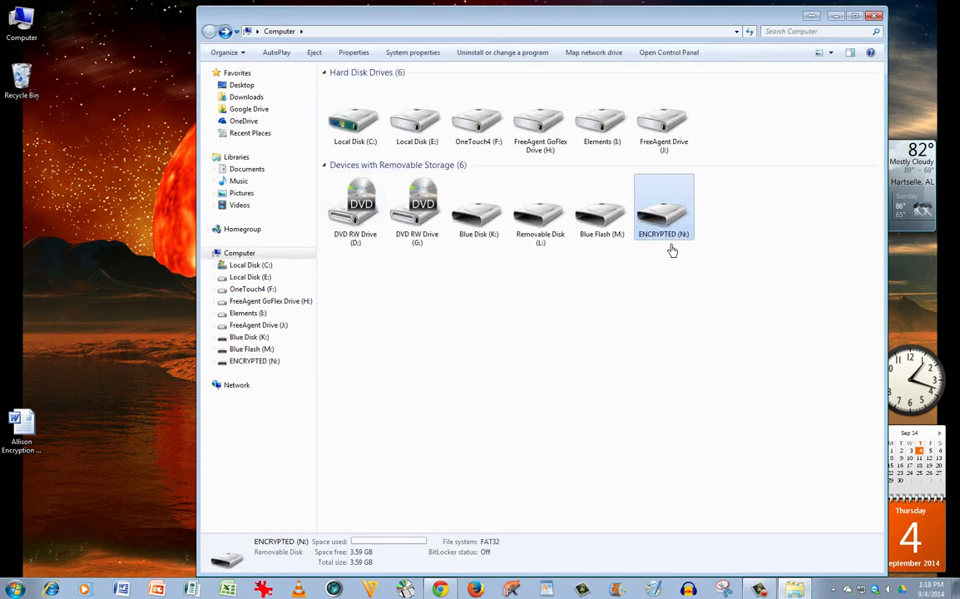
left_click_drag(579, 17, 554, 64)
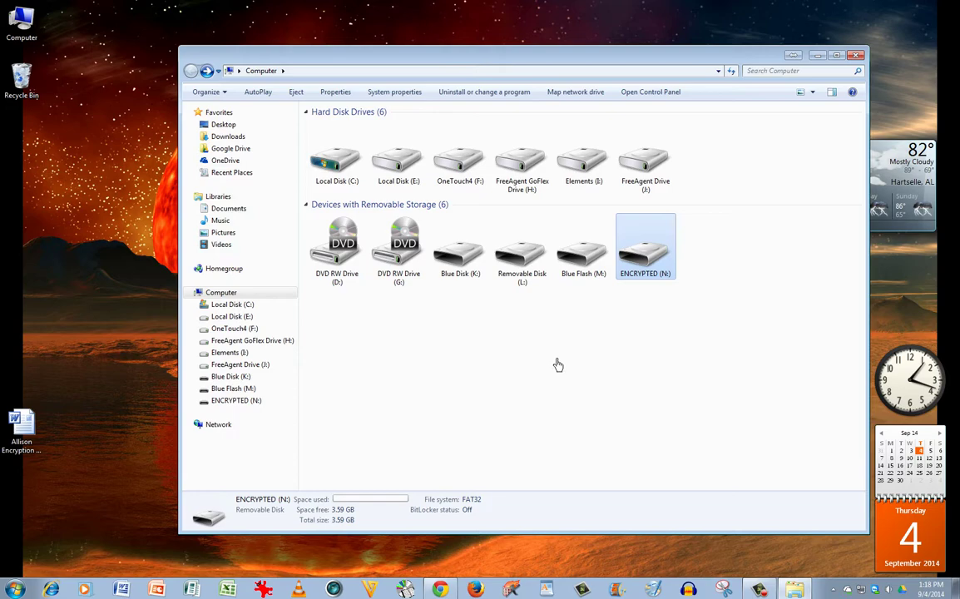
right_click(658, 257)
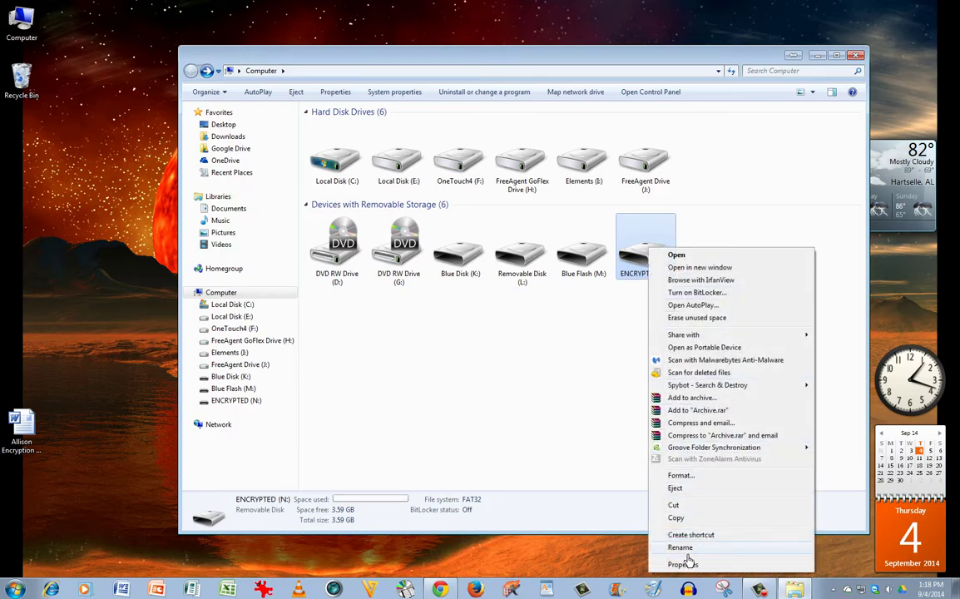
left_click(582, 410)
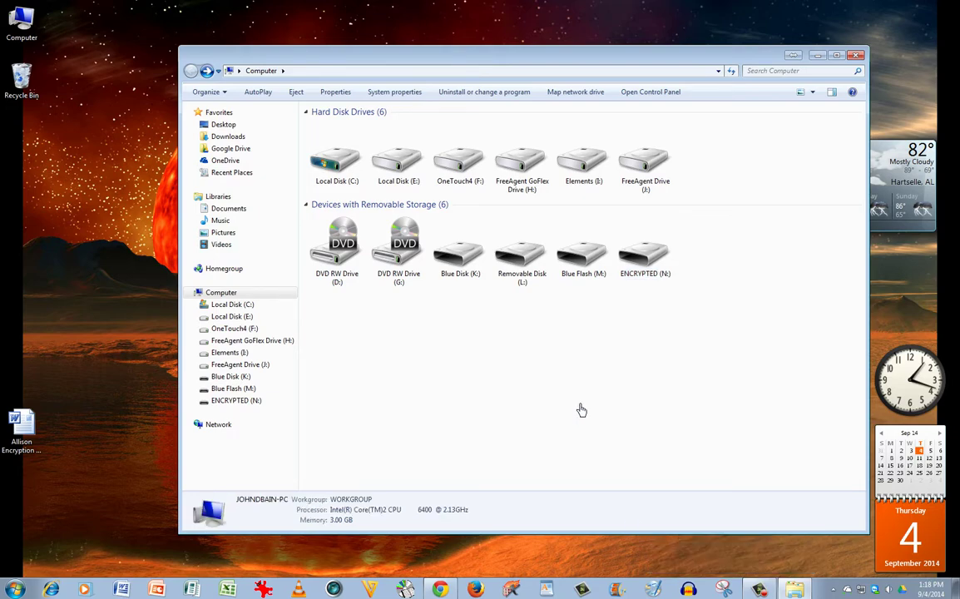
left_click(666, 275)
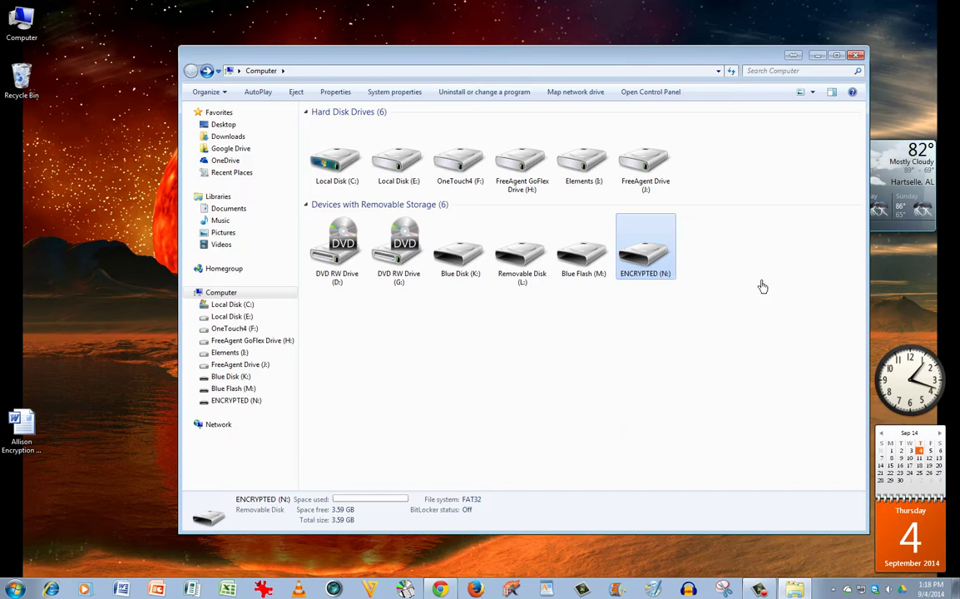
left_click(856, 56)
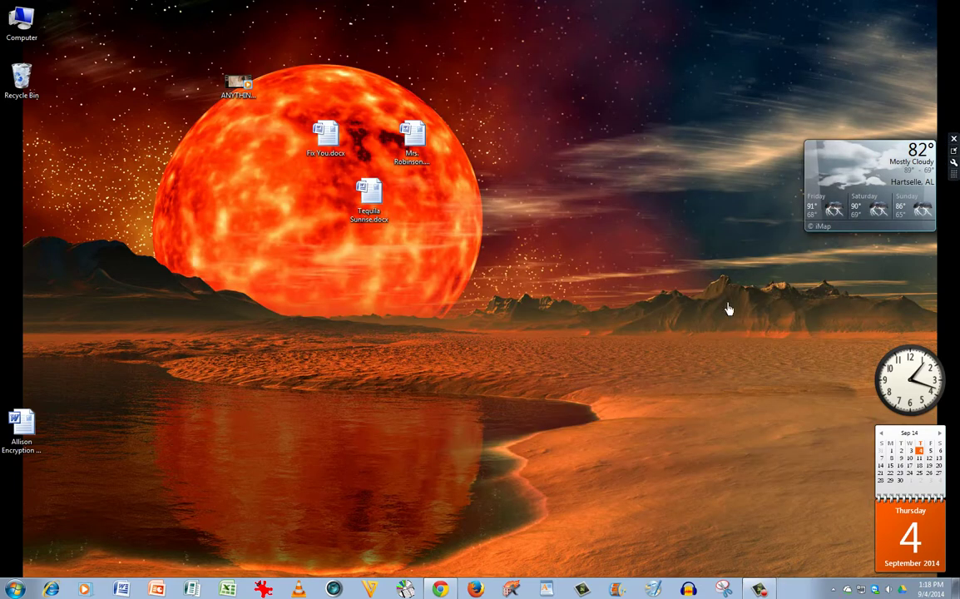
Step: Bring the Chrome window with Google Images results for 'truecrypt' to the front
left_click(440, 589)
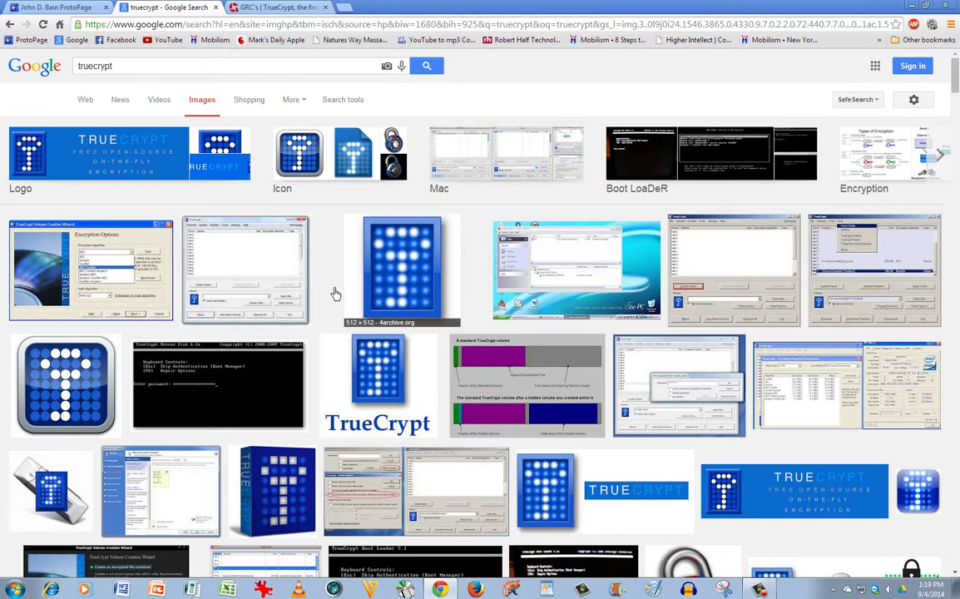
Step: Switch Chrome to GRC's TrueCrypt Final Release Repository tab
left_click(284, 10)
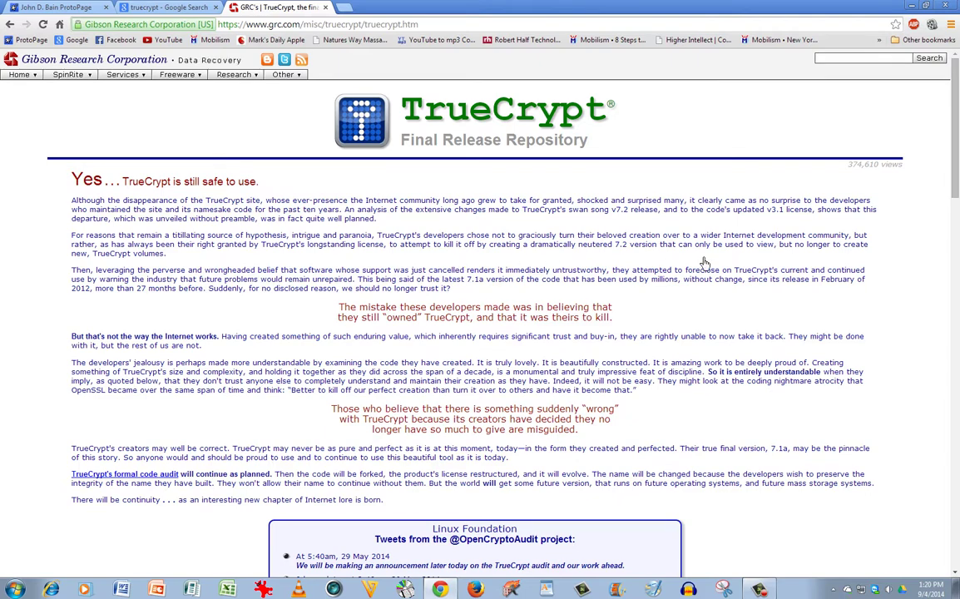
mouse_move(954, 139)
left_mouse_down()
mouse_move(957, 159)
mouse_move(957, 135)
left_mouse_up()
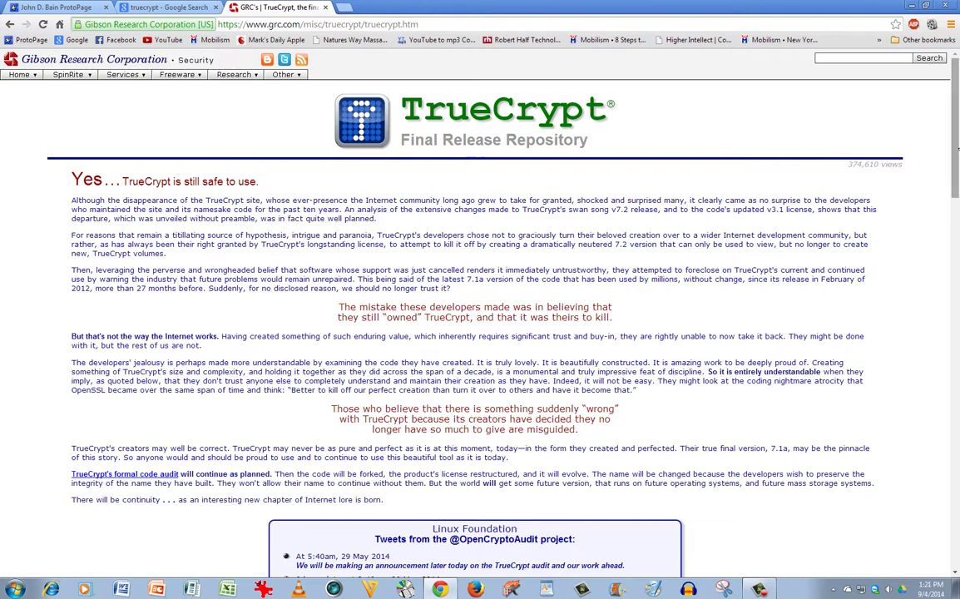
Step: Scroll the GRC page down to the TrueCrypt v7.1a installation packages list
mouse_move(959, 148)
left_mouse_down()
mouse_move(956, 245)
mouse_move(957, 149)
left_mouse_up()
mouse_move(957, 137)
left_mouse_down()
mouse_move(958, 159)
mouse_move(957, 133)
left_mouse_up()
left_click_drag(957, 152, 957, 125)
left_click_drag(957, 125, 956, 333)
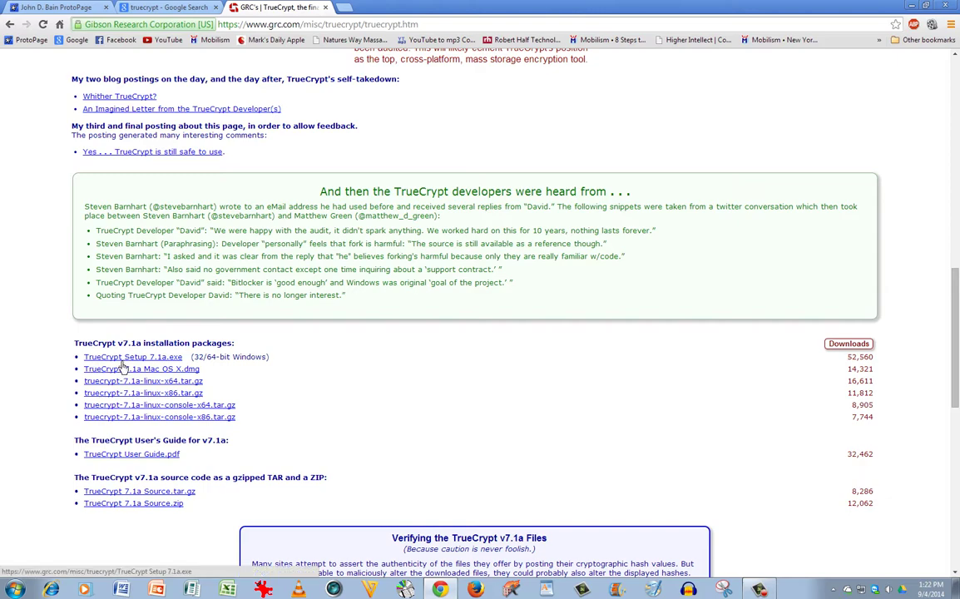
Step: Download TrueCrypt Setup 7.1a.exe and save it to the Downloads folder
left_click(123, 358)
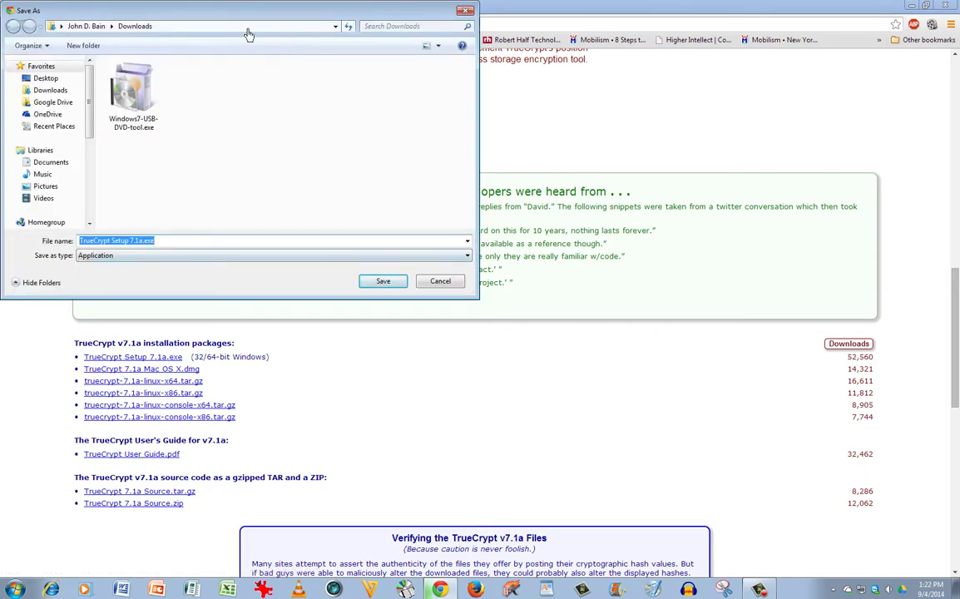
left_click_drag(240, 23, 313, 67)
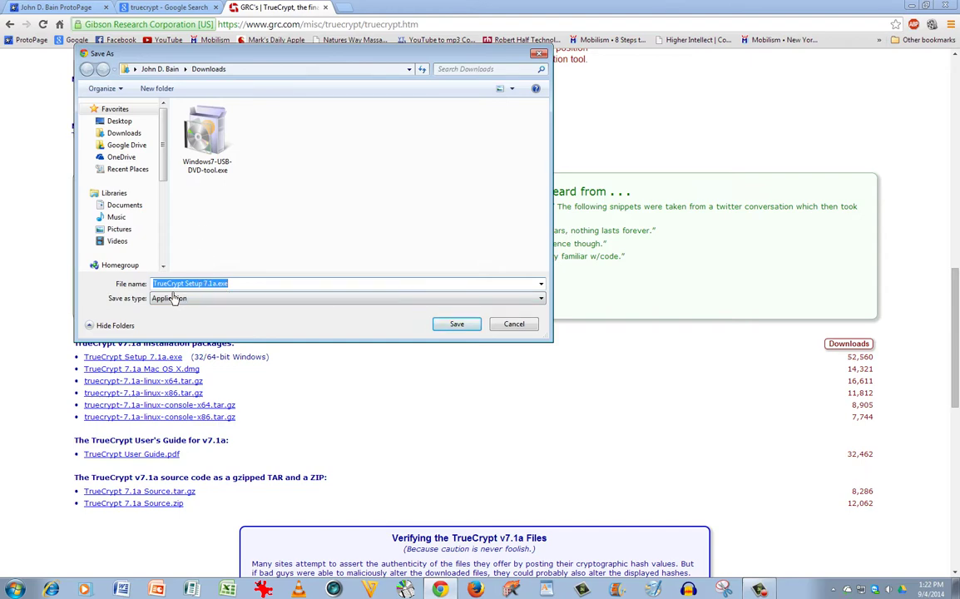
left_click(458, 326)
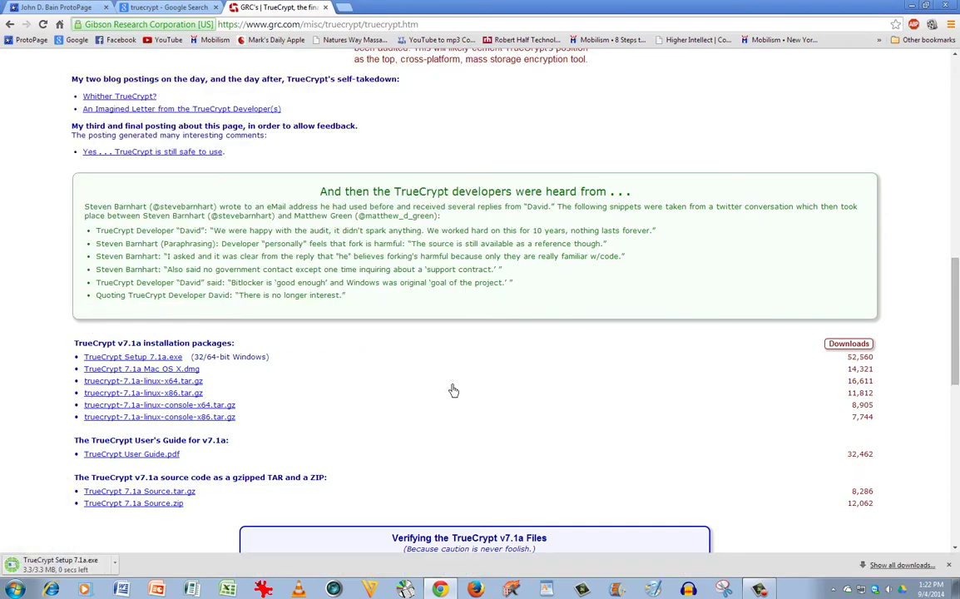
Step: Locate TrueCrypt Setup 7.1a.exe in the Downloads folder and run it past the security warning
left_click(899, 566)
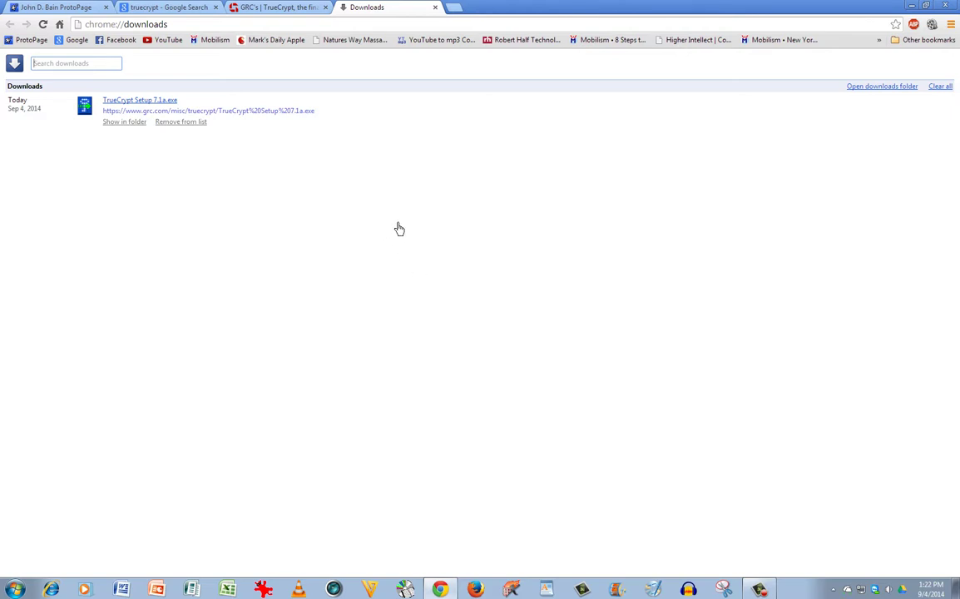
left_click(145, 129)
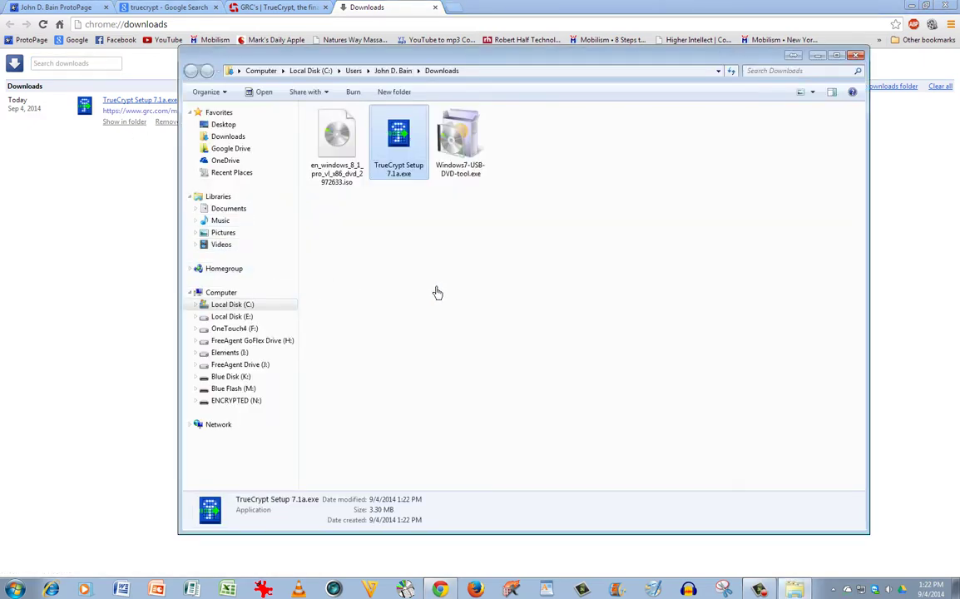
left_click(438, 292)
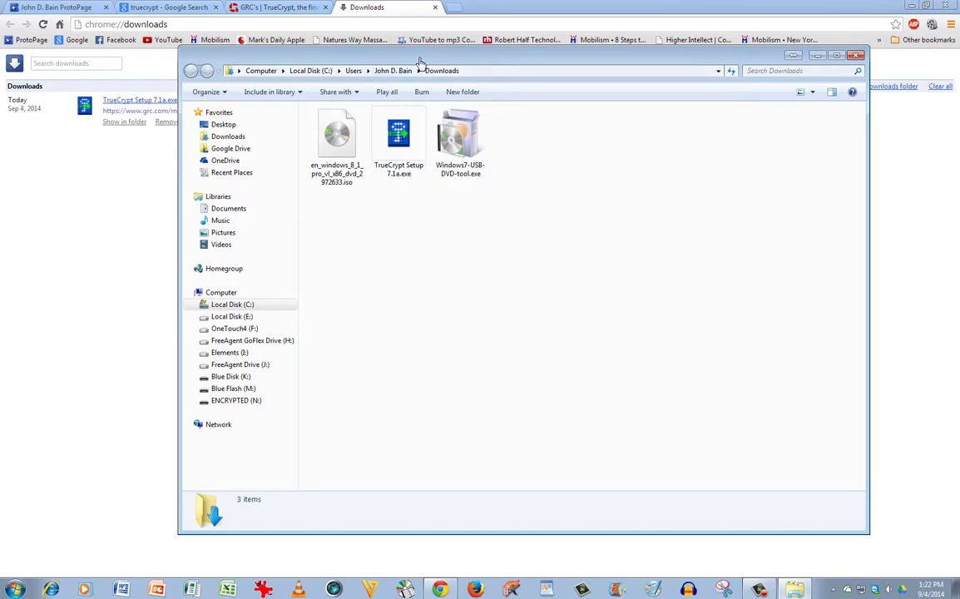
left_click_drag(420, 62, 417, 90)
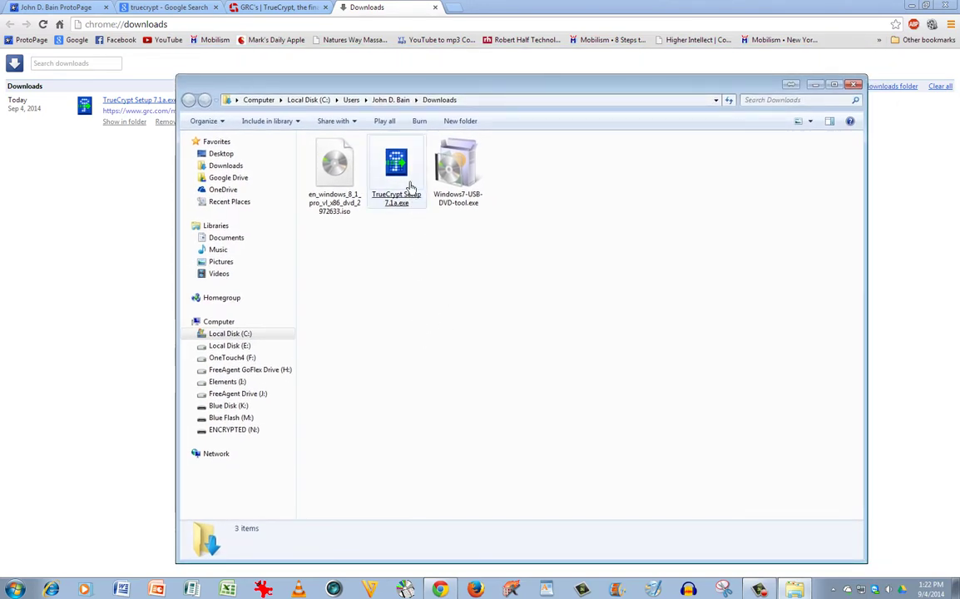
double_click(410, 183)
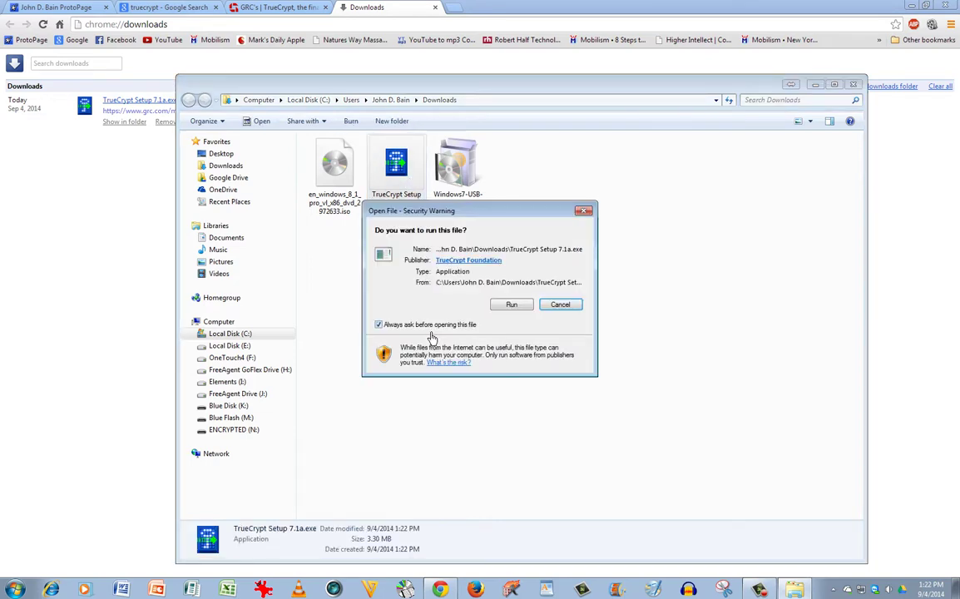
left_click(519, 305)
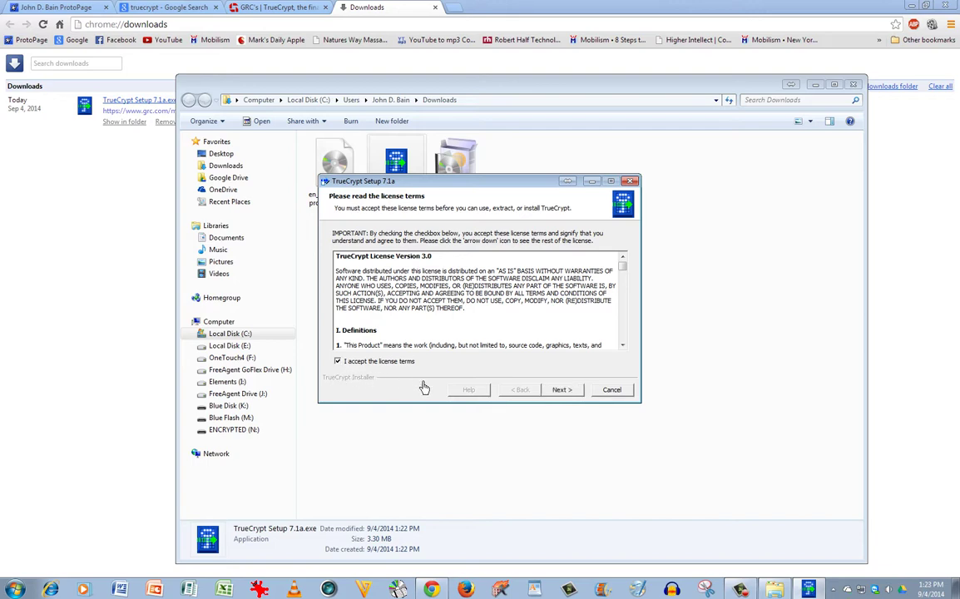
Step: Accept the license, keep the normal install, and set the destination to ENCRYPTED (N:), N:\
left_click(564, 390)
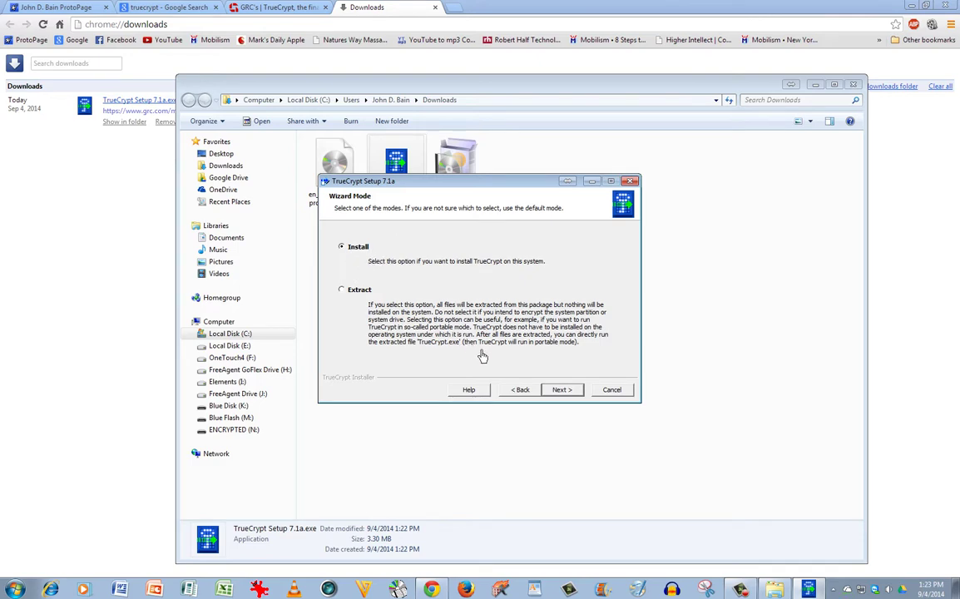
left_click(564, 390)
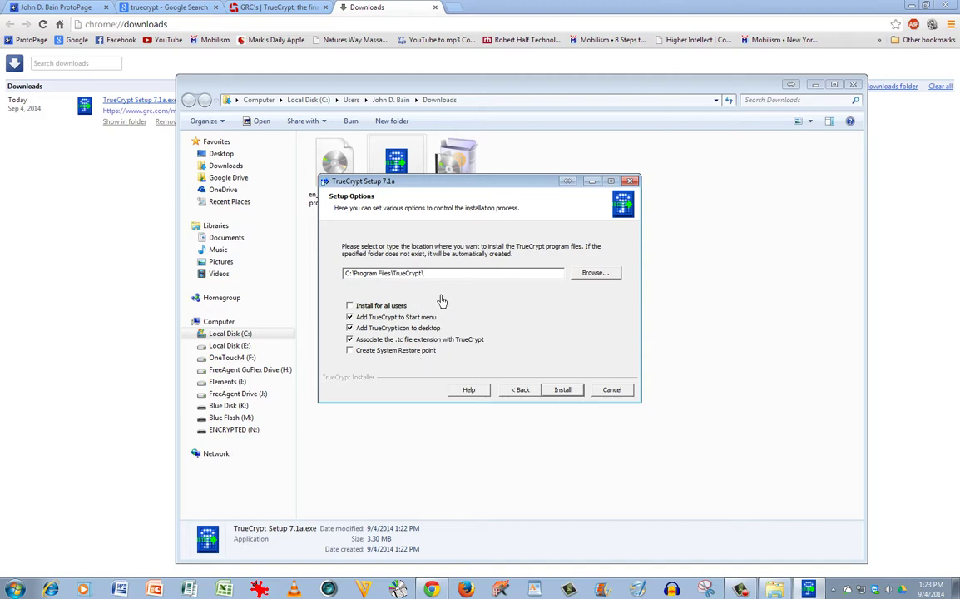
left_click(596, 275)
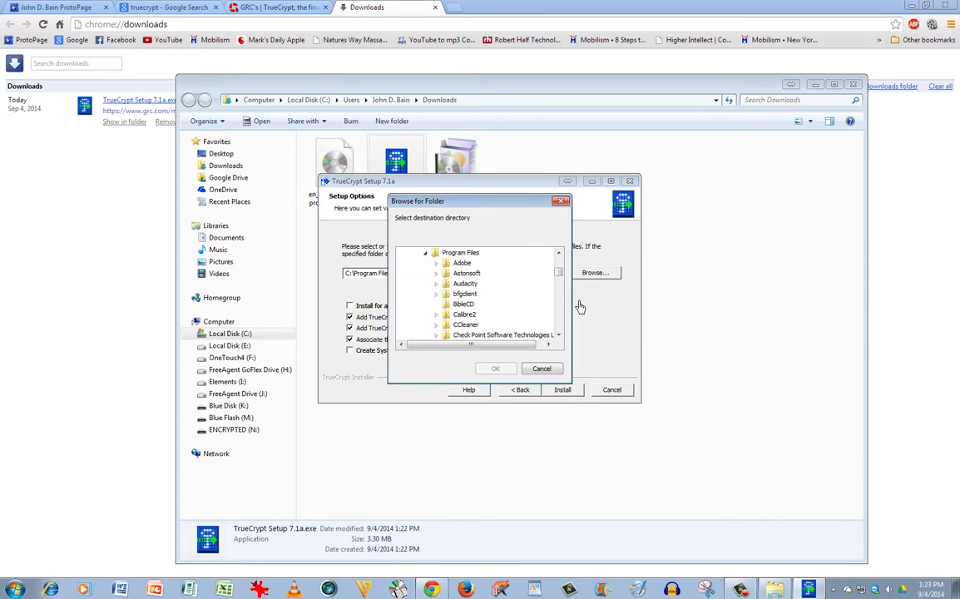
left_click(425, 253)
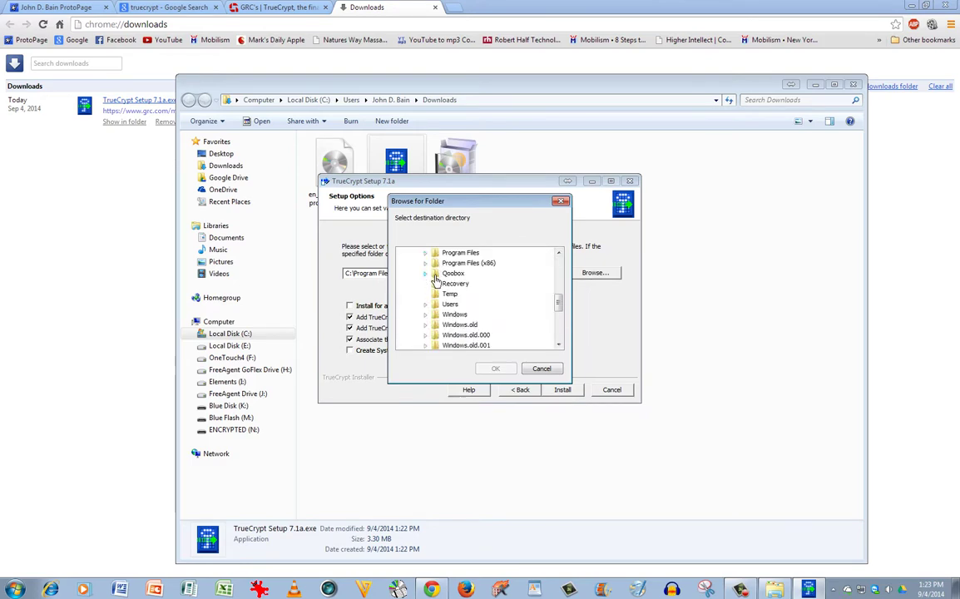
left_click_drag(564, 311, 563, 338)
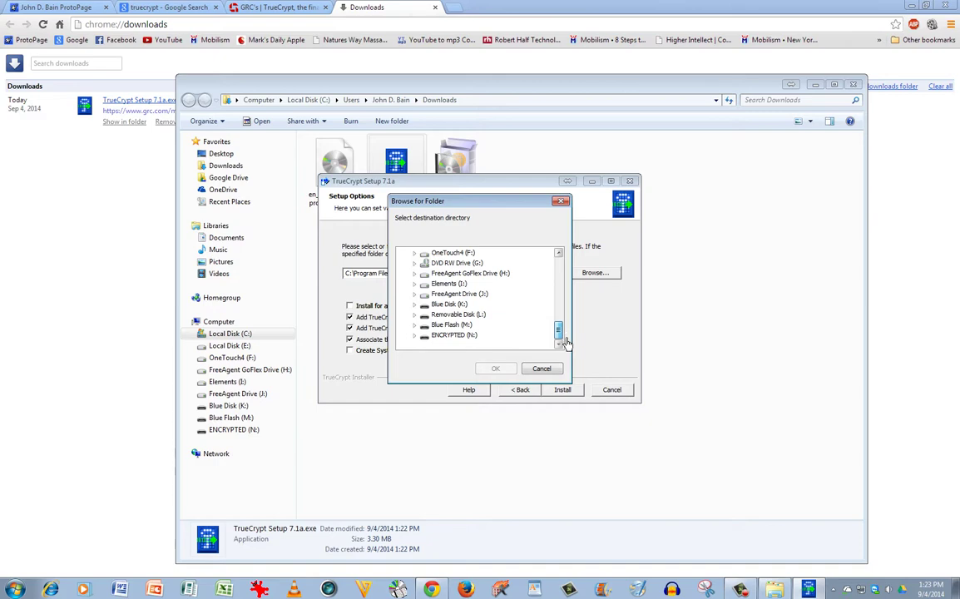
left_click(455, 340)
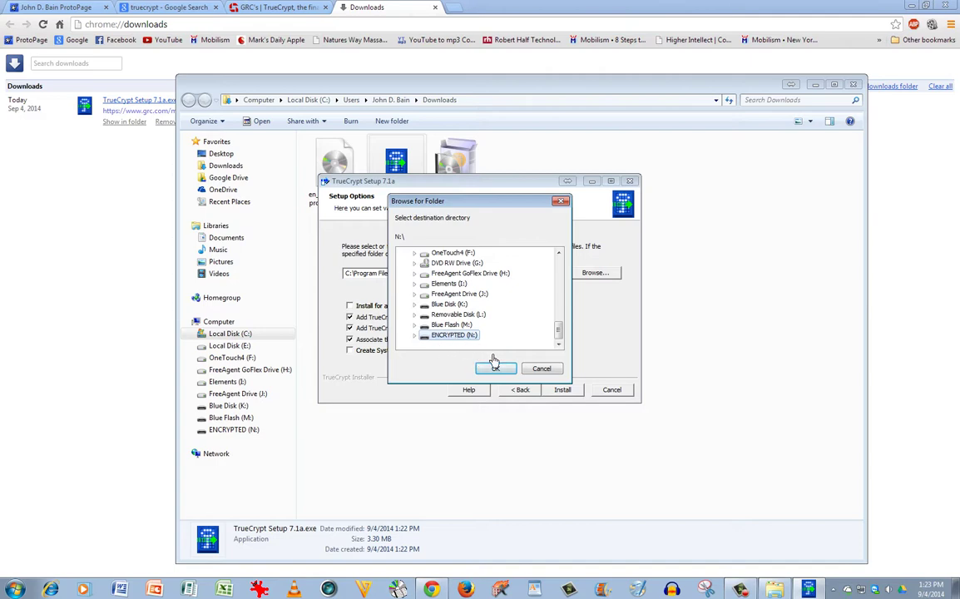
left_click(495, 369)
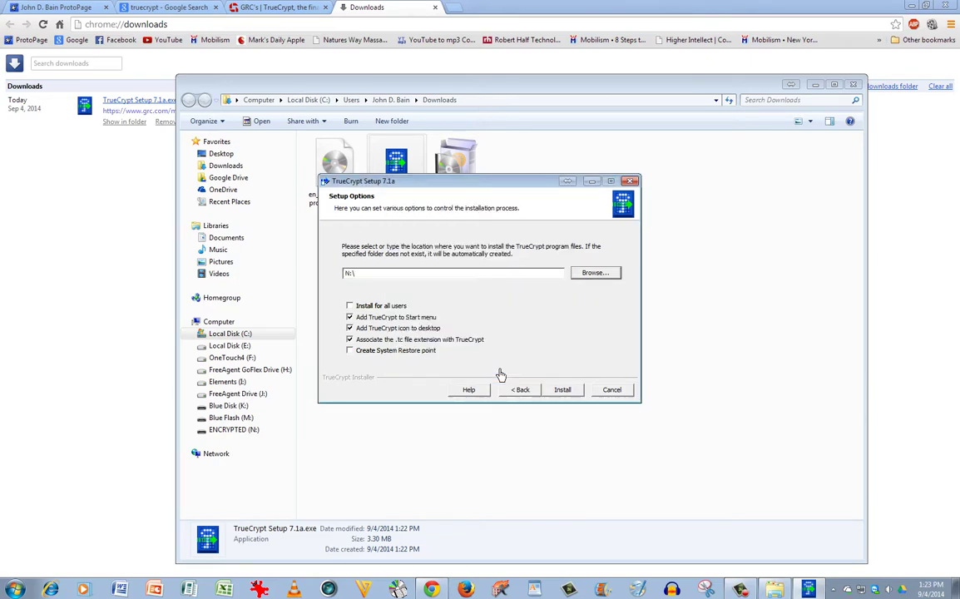
Step: Install TrueCrypt to N:\, finish the wizard declining the tutorial, and minimize the Downloads window
left_click(567, 390)
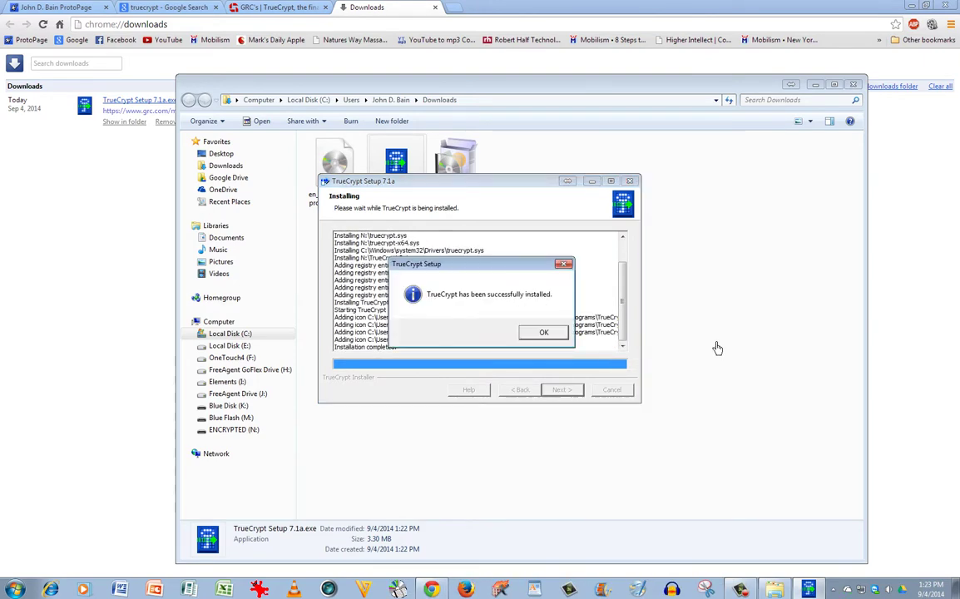
left_click(554, 334)
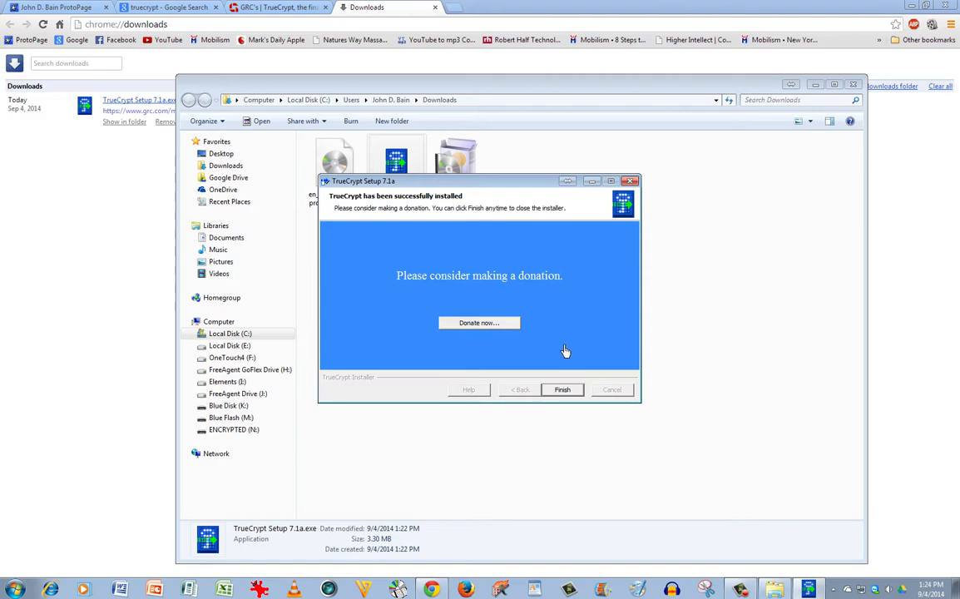
left_click(564, 391)
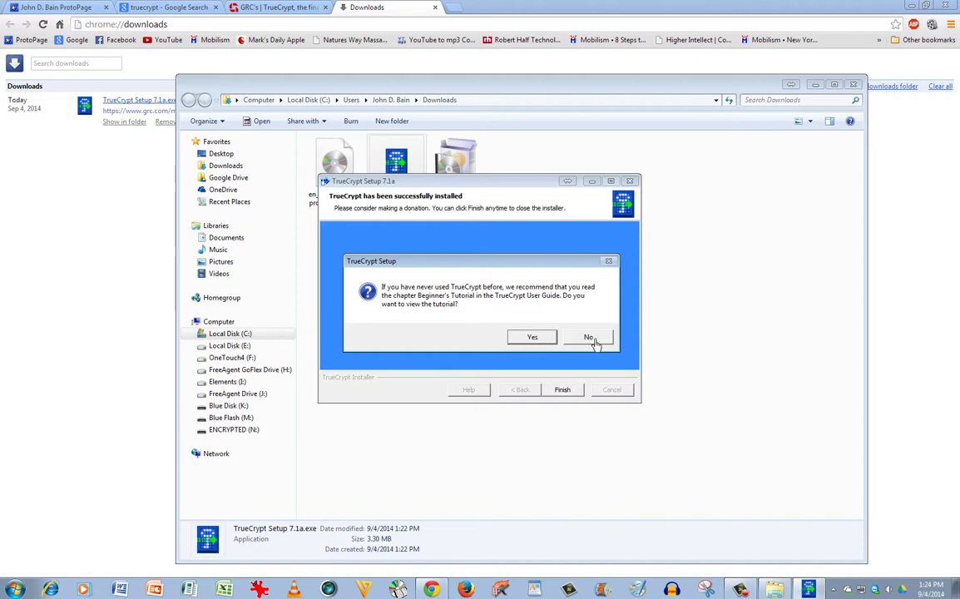
left_click(589, 338)
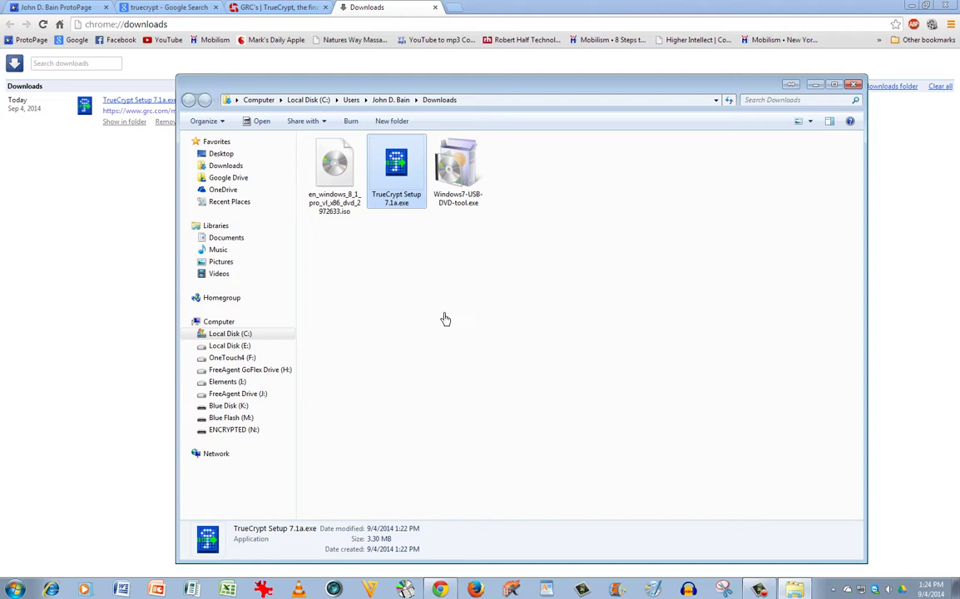
left_click(816, 86)
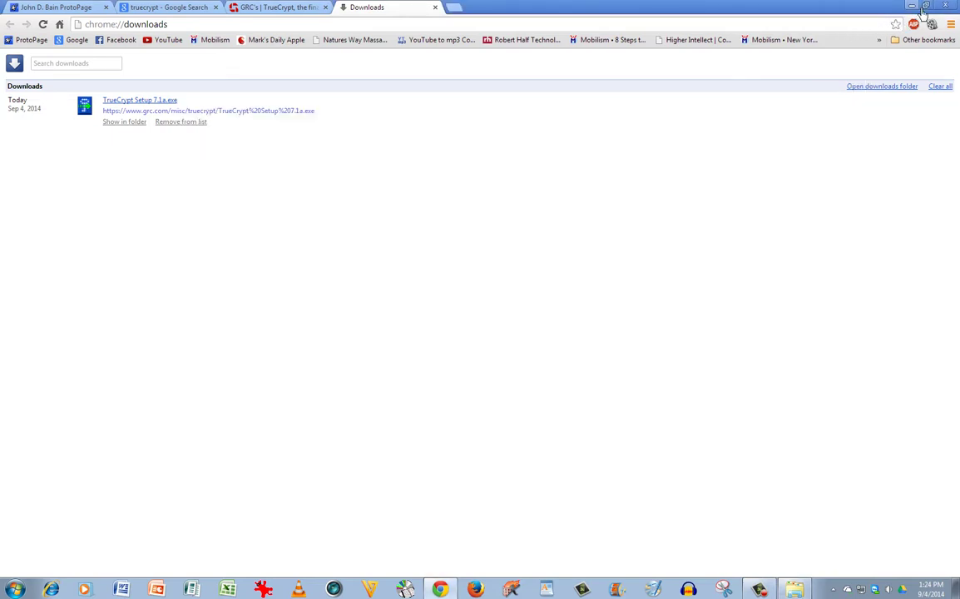
Step: Show the desktop, open Computer, then open ENCRYPTED (N:) with its seven TrueCrypt files
key("super+d")
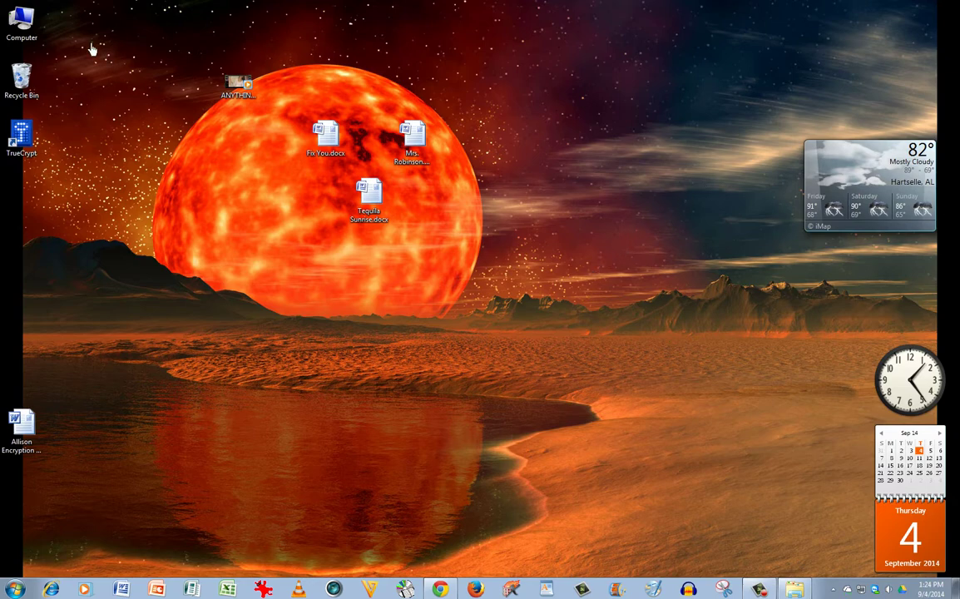
double_click(25, 23)
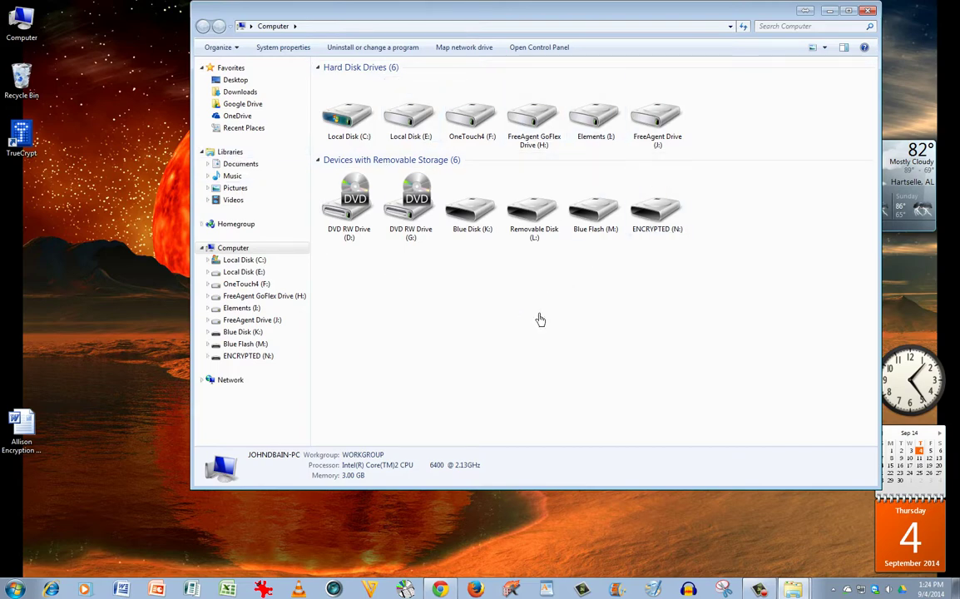
double_click(670, 218)
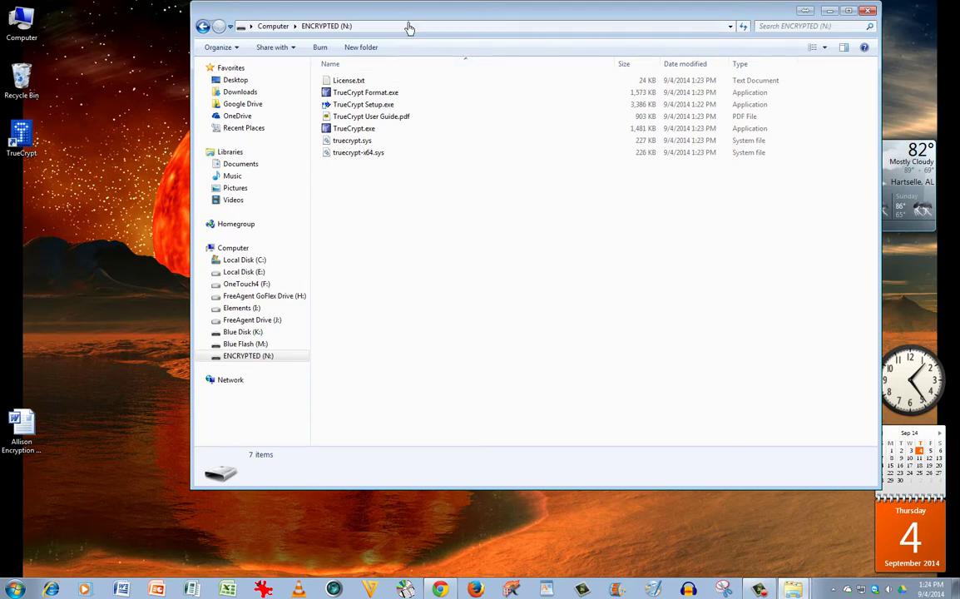
left_click_drag(411, 19, 411, 30)
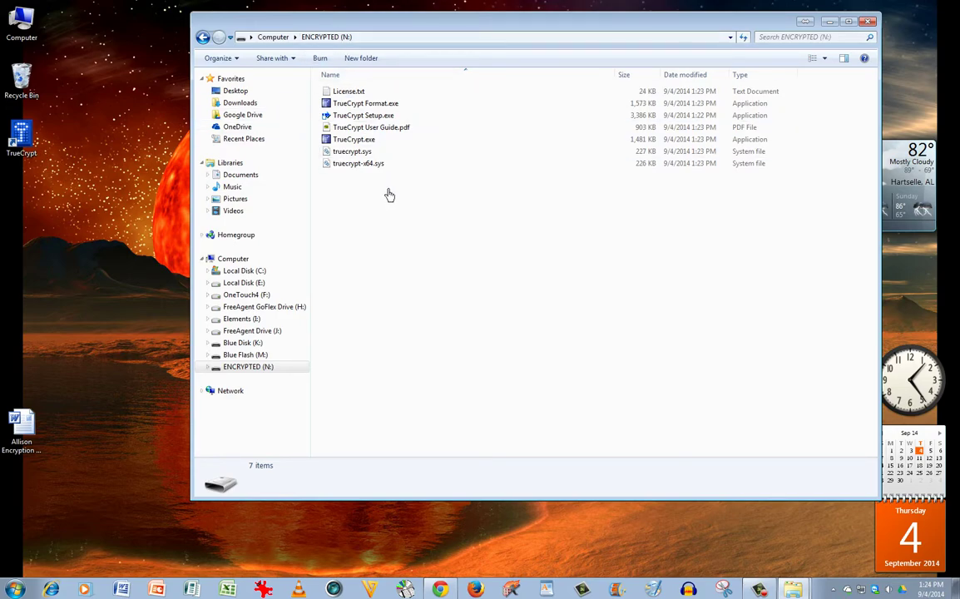
Step: Launch TrueCrypt Format.exe to start volume creation, then cancel the wizard
left_click(359, 108)
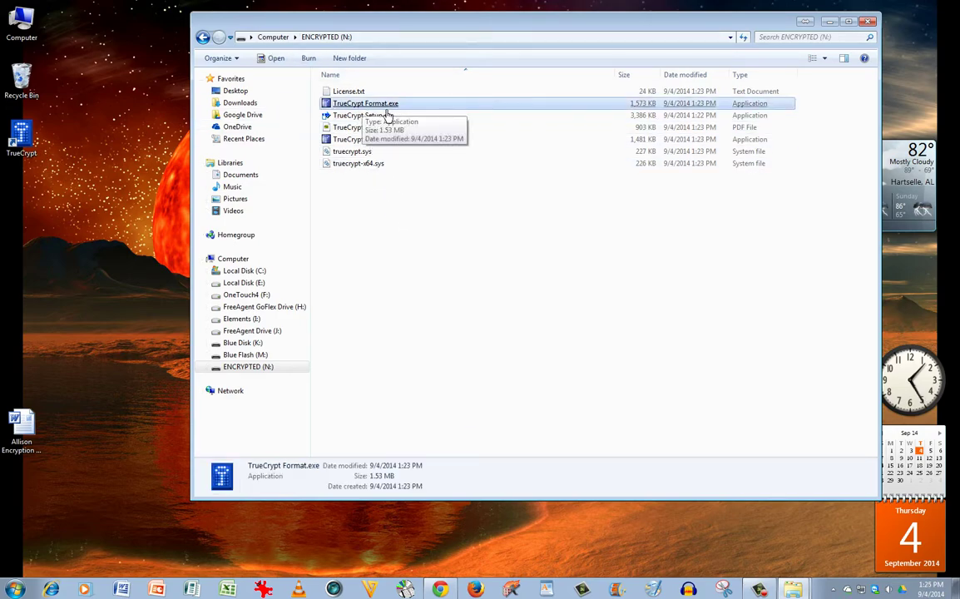
double_click(388, 108)
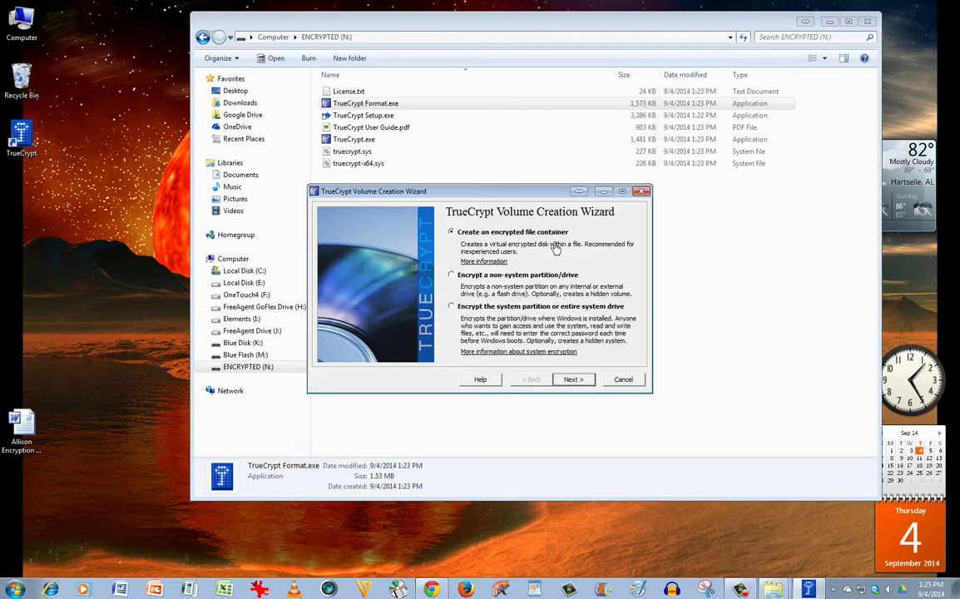
left_click_drag(530, 201, 547, 219)
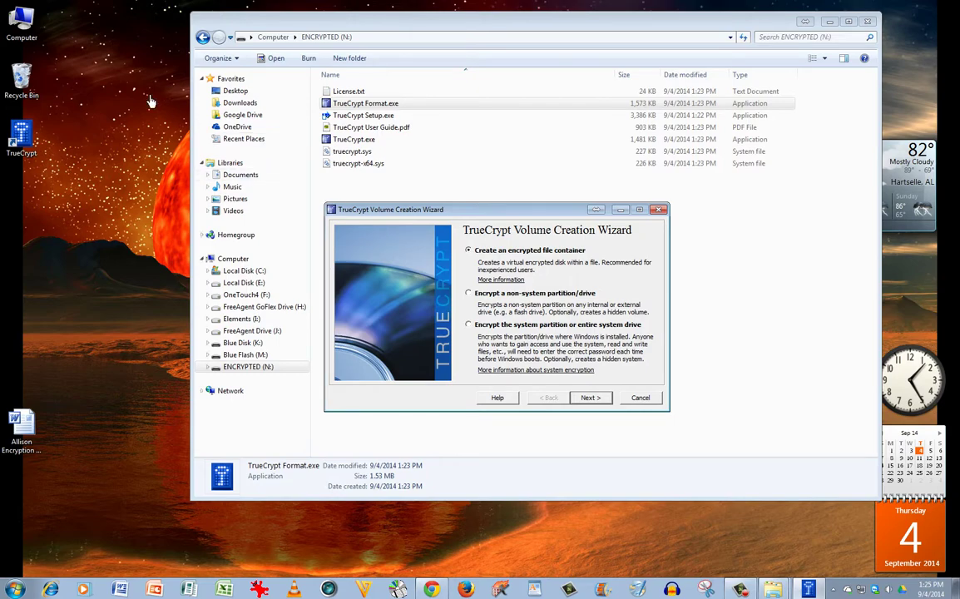
left_click(642, 398)
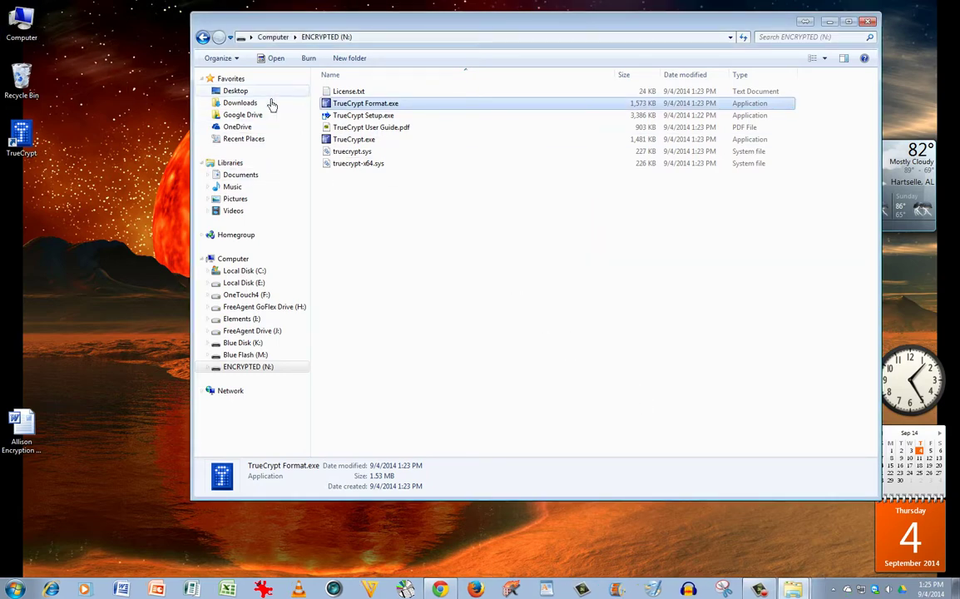
Step: Return to the Computer view and bring up the ENCRYPTED (N:) drive's context menu
left_click(205, 39)
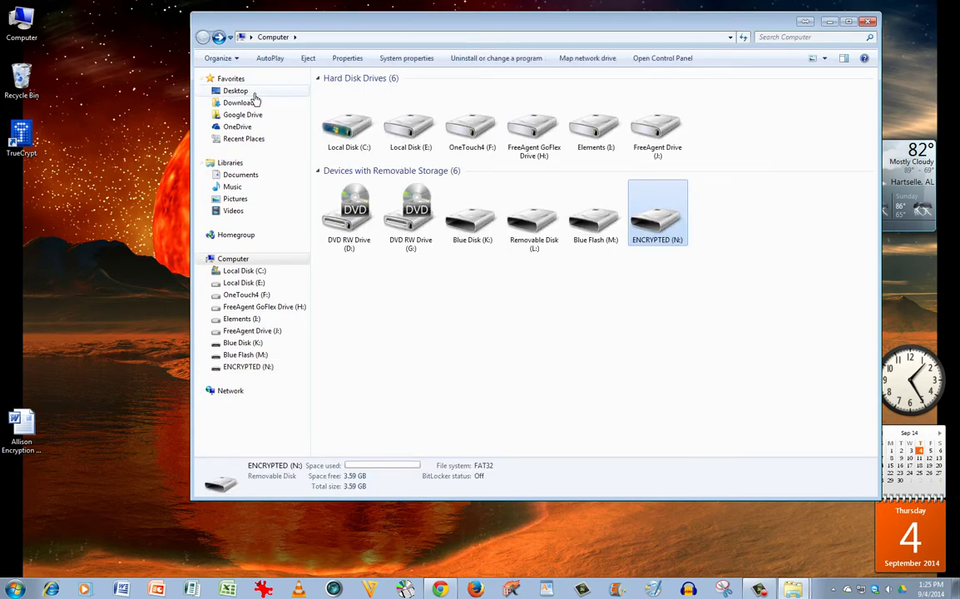
right_click(665, 228)
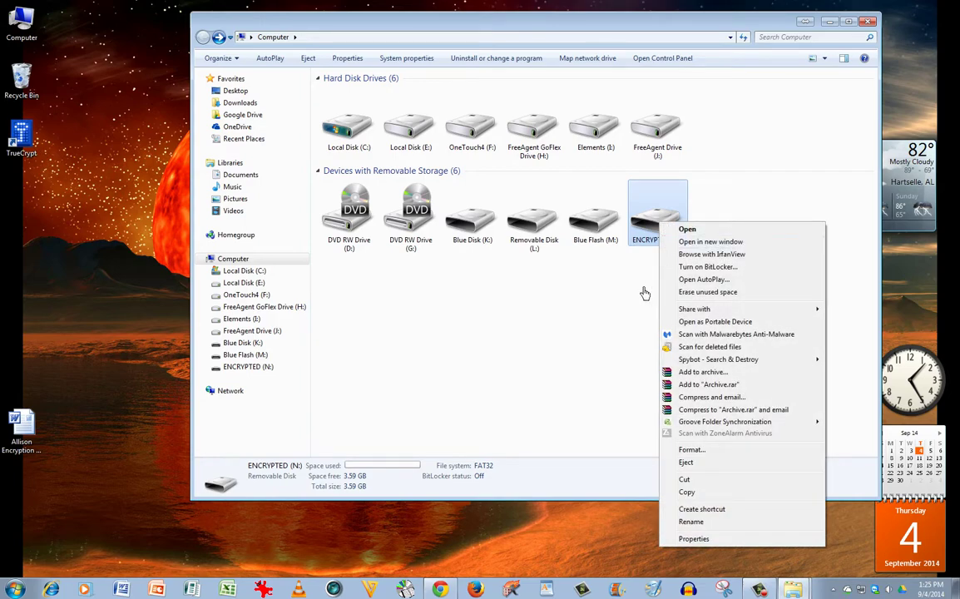
left_click(620, 329)
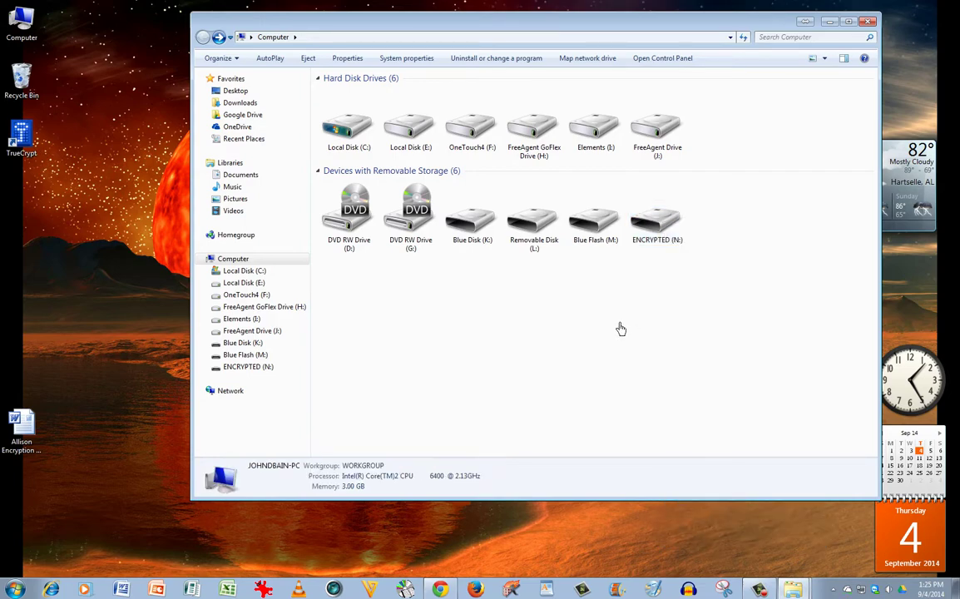
right_click(664, 226)
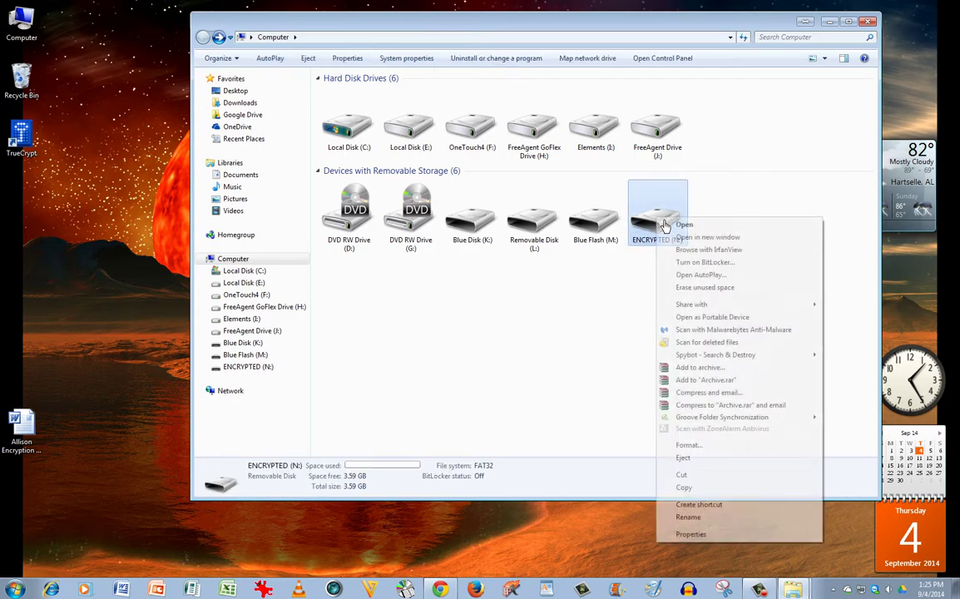
Step: Check ENCRYPTED (N:) Properties showing 7.65 MB used and 3.59 GB free, then close it
left_click(691, 534)
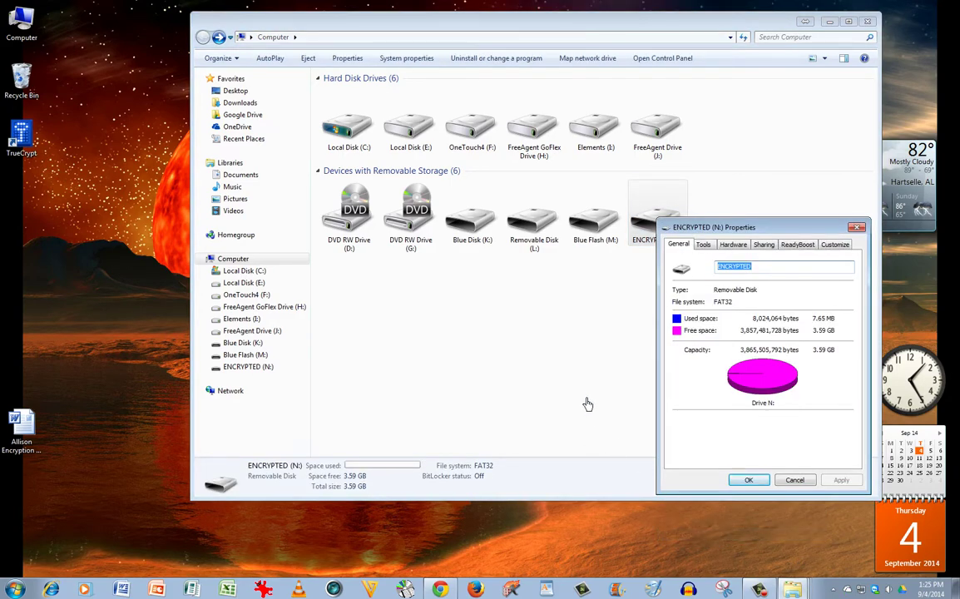
left_click_drag(780, 235, 739, 194)
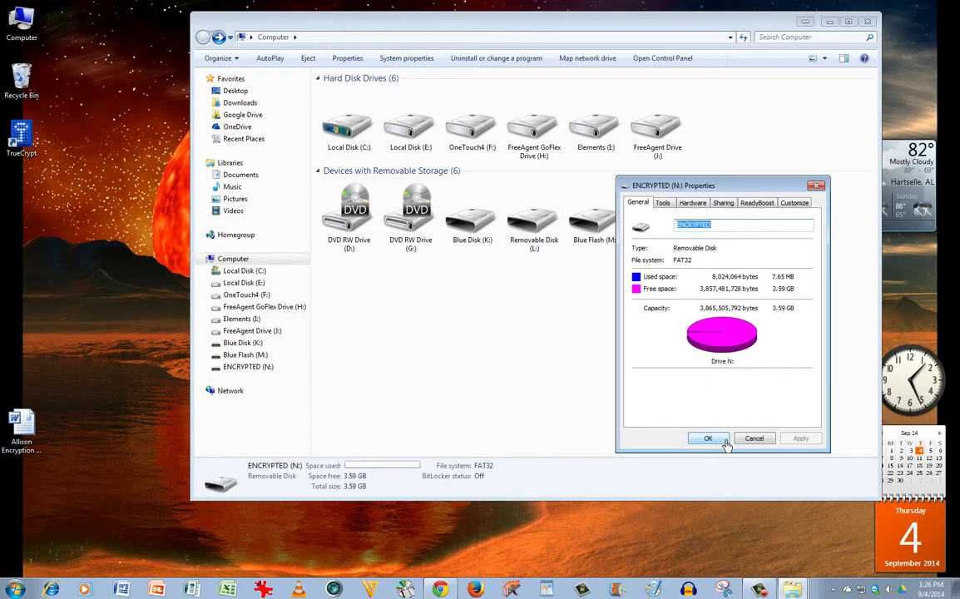
left_click(723, 442)
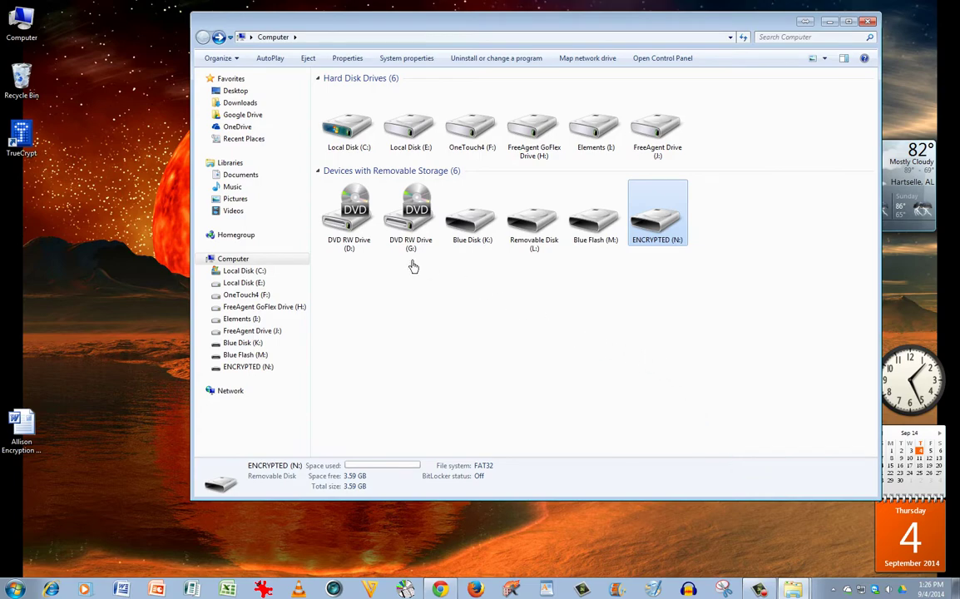
Step: From drive N:, start TrueCrypt Format with an encrypted file container as a standard volume
double_click(657, 215)
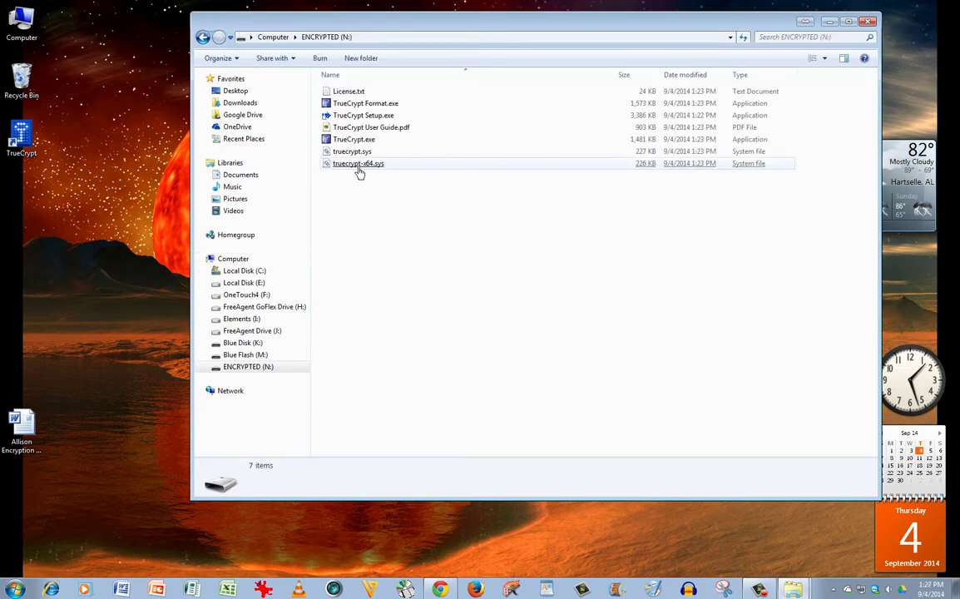
left_click(370, 105)
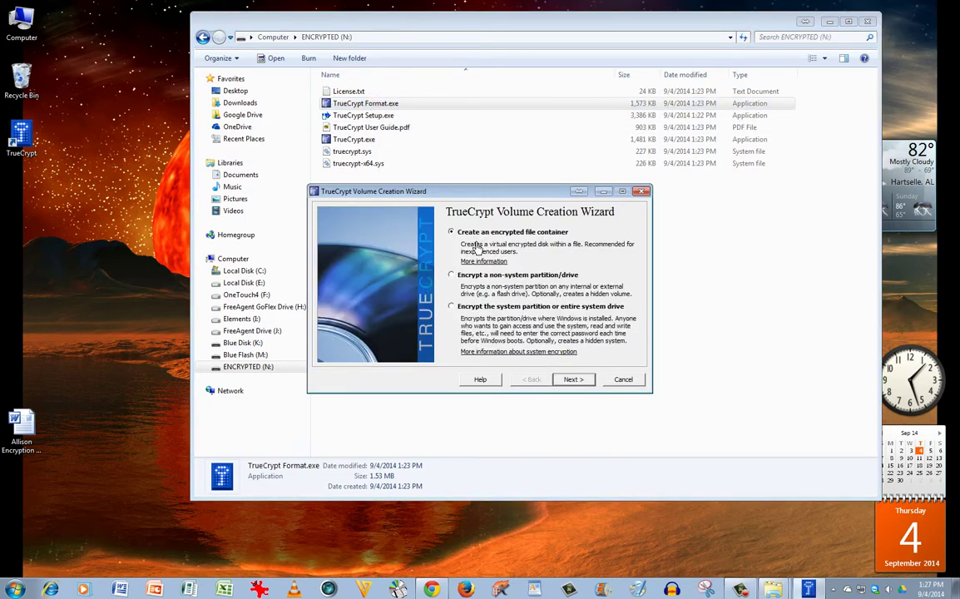
left_click(574, 381)
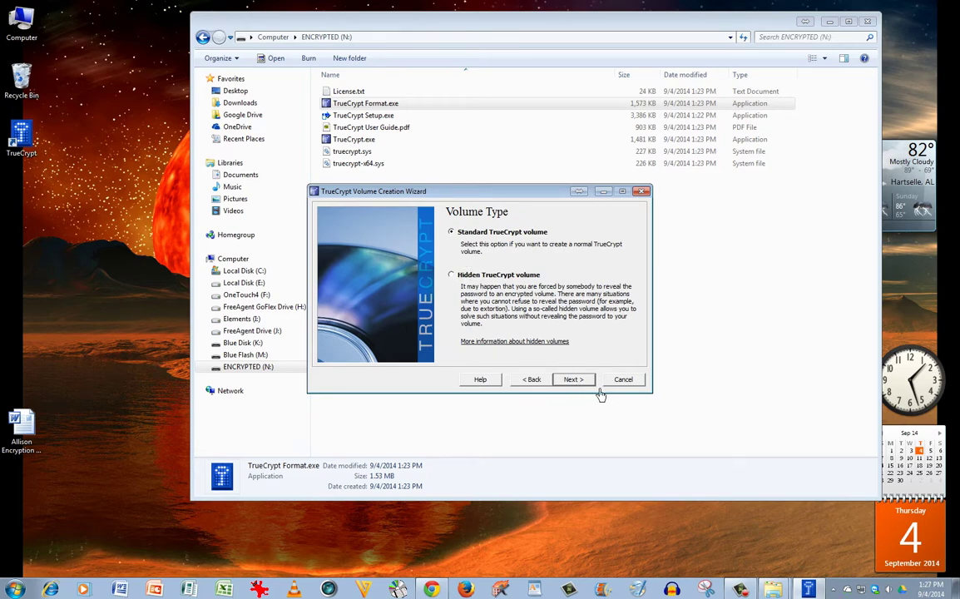
left_click(573, 380)
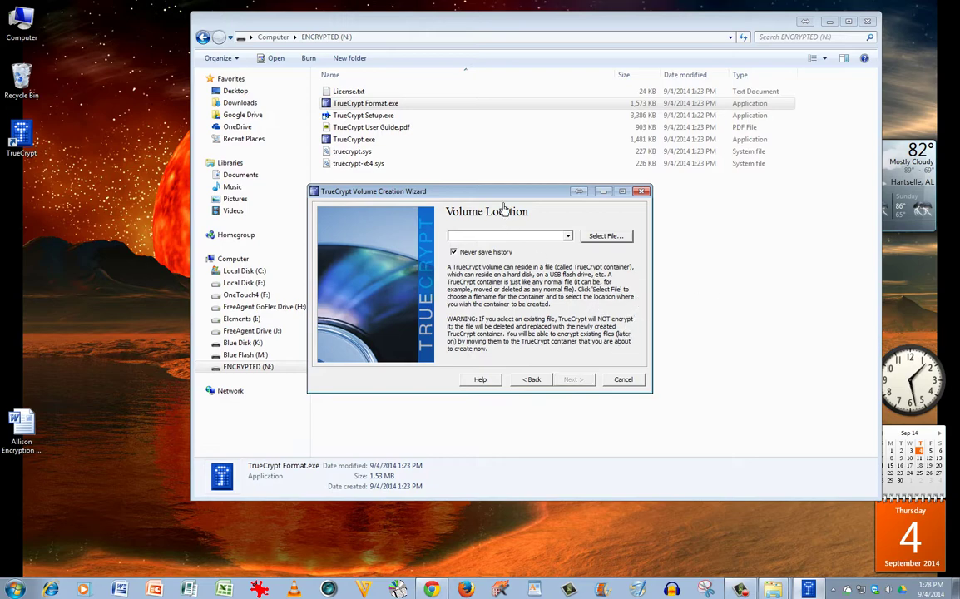
left_click_drag(502, 197, 543, 208)
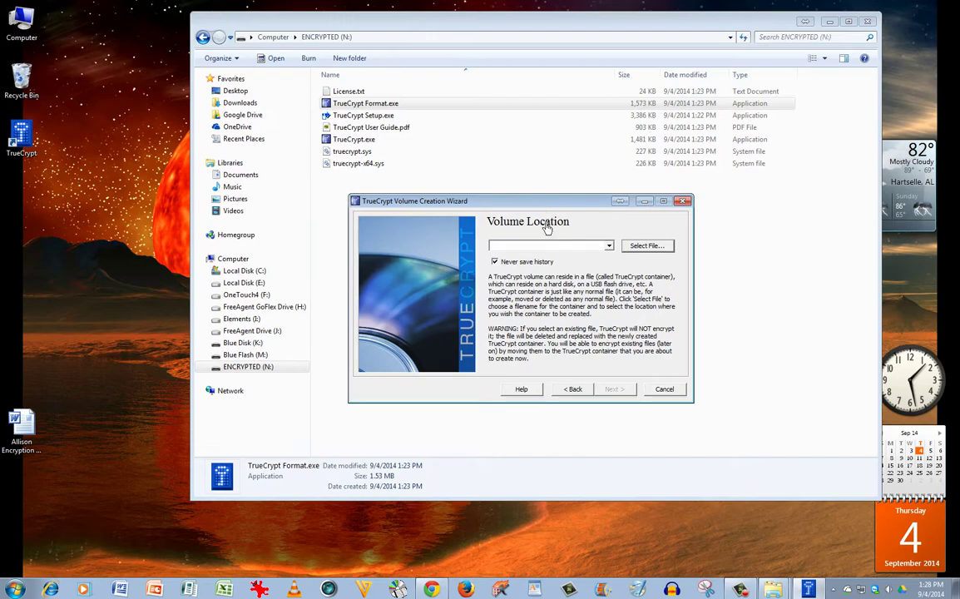
Step: Choose N:\Clients as the container file in Volume Location
left_click(647, 246)
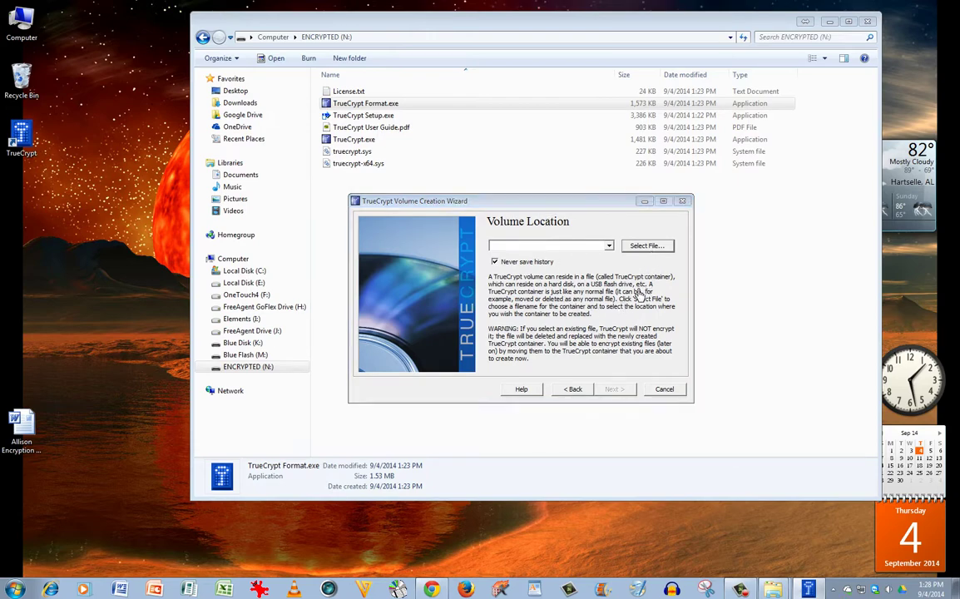
left_click_drag(491, 218, 474, 171)
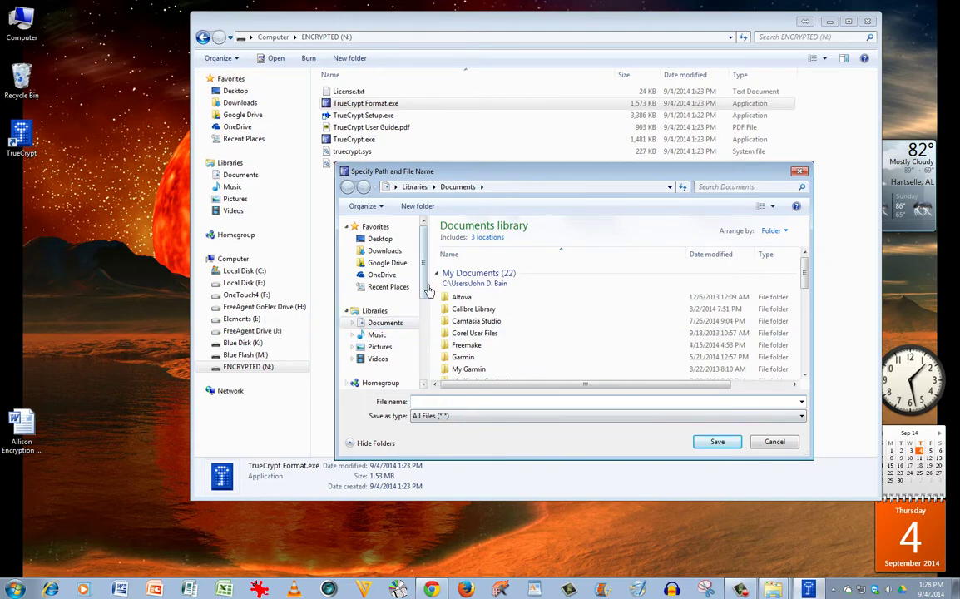
scroll(387, 253, "down", 4)
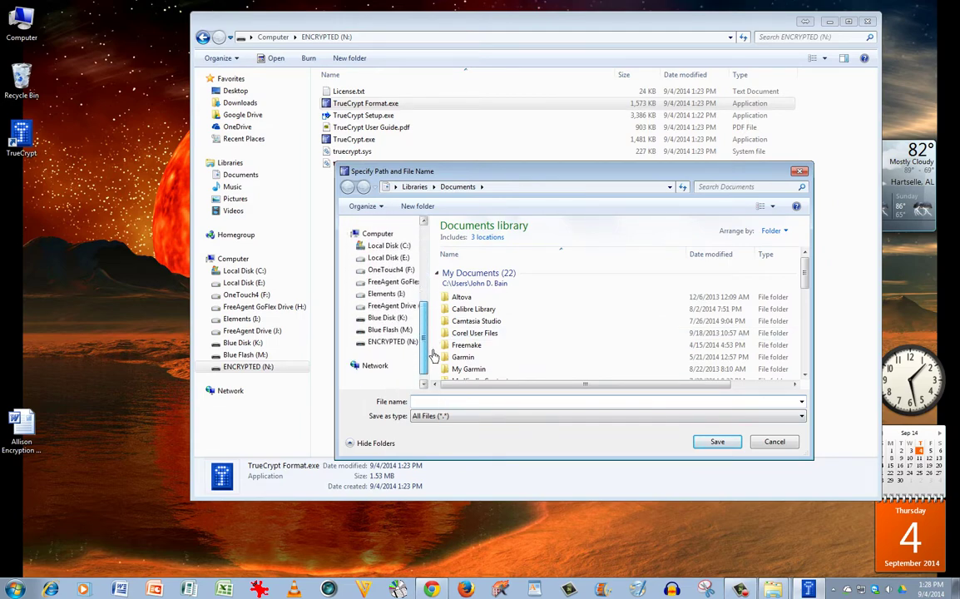
left_click(406, 344)
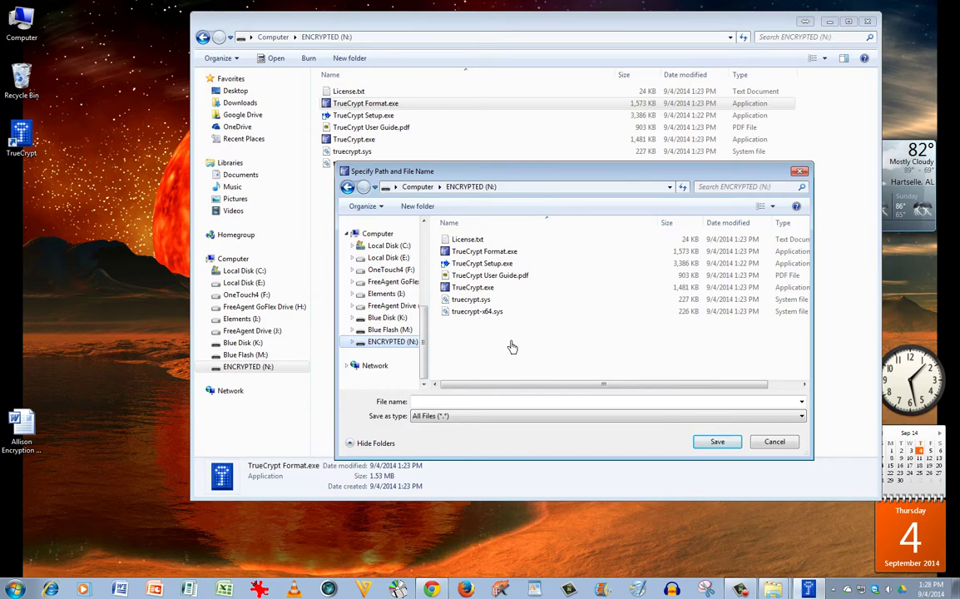
left_click(454, 404)
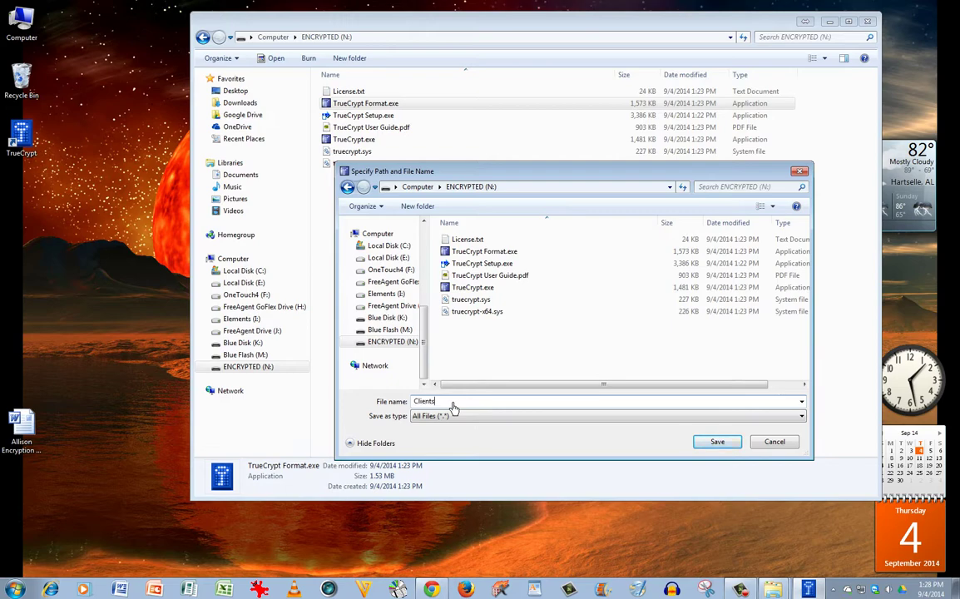
left_click(719, 444)
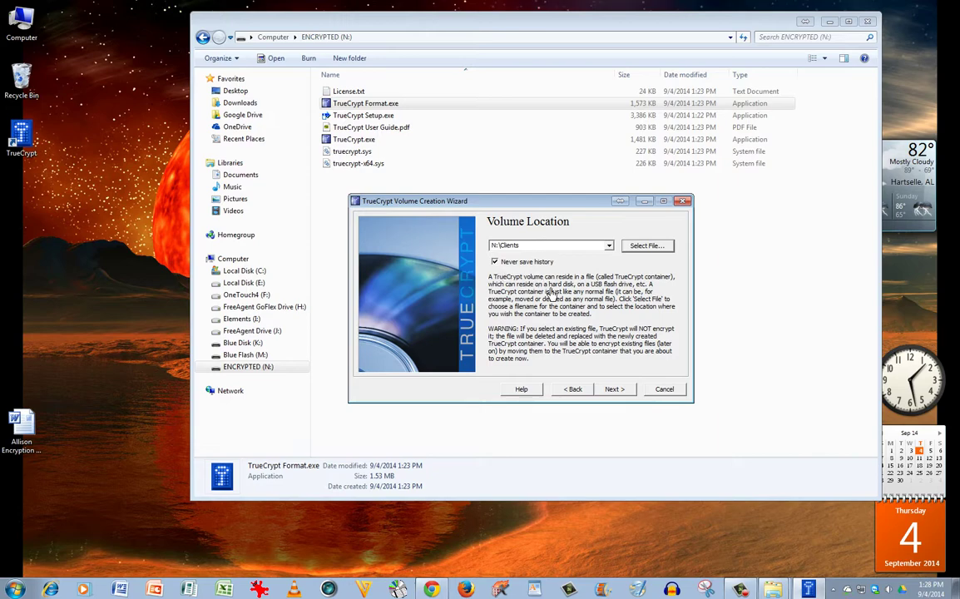
Step: Keep AES encryption and the RIPEMD-160 hash, then continue to Volume Size
left_click(620, 393)
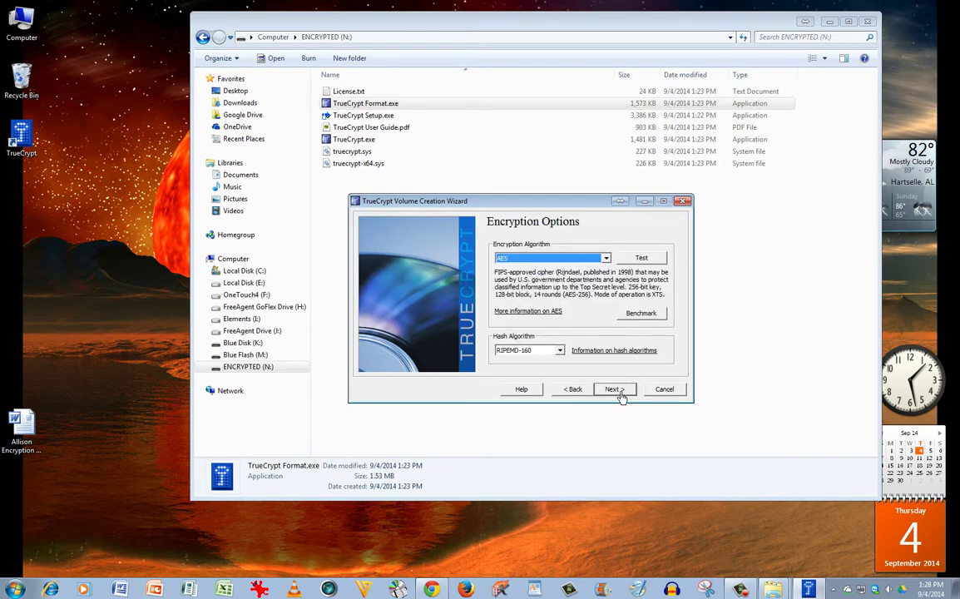
left_click(605, 258)
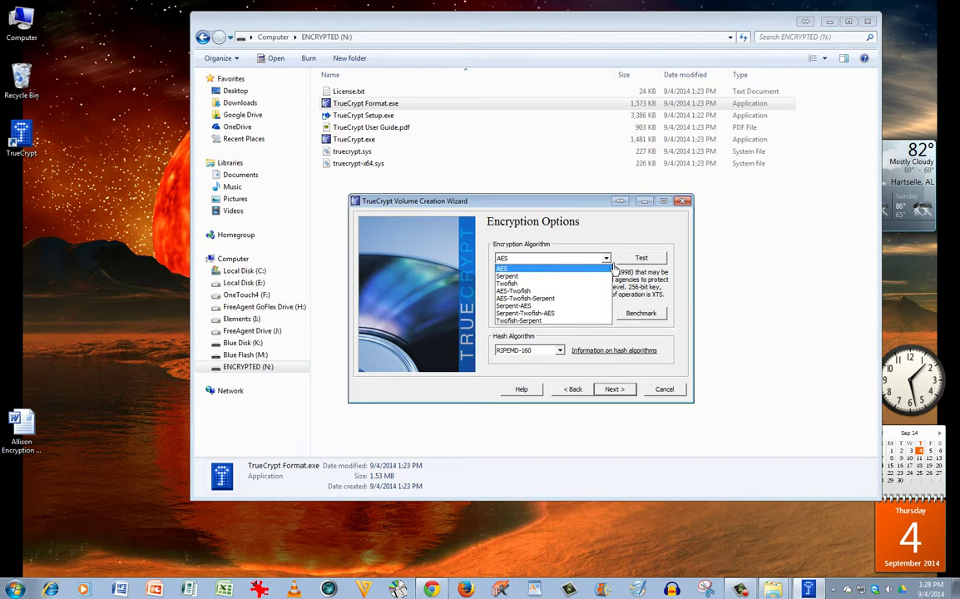
left_click(613, 266)
left_click(613, 264)
left_click(549, 268)
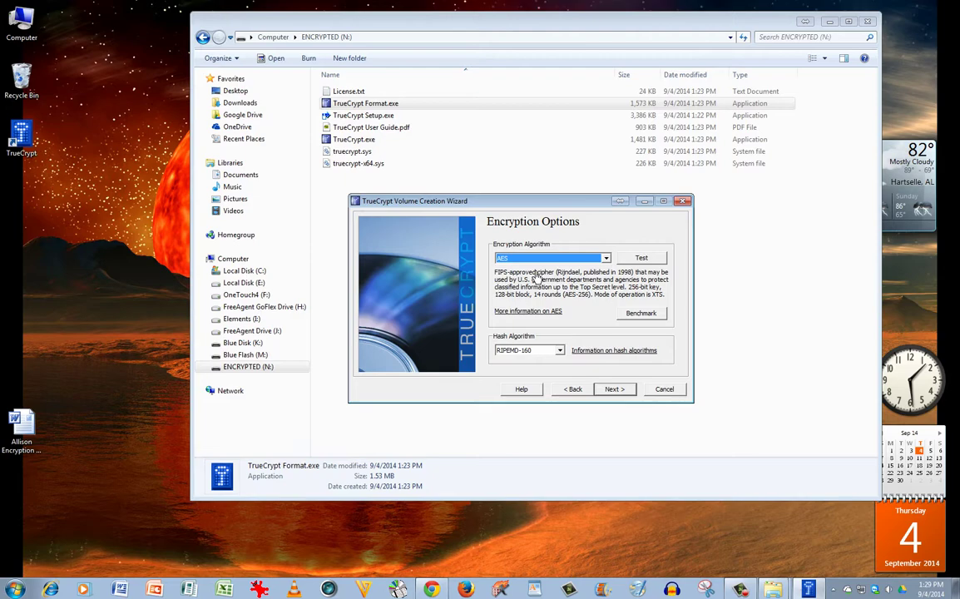
left_click(565, 351)
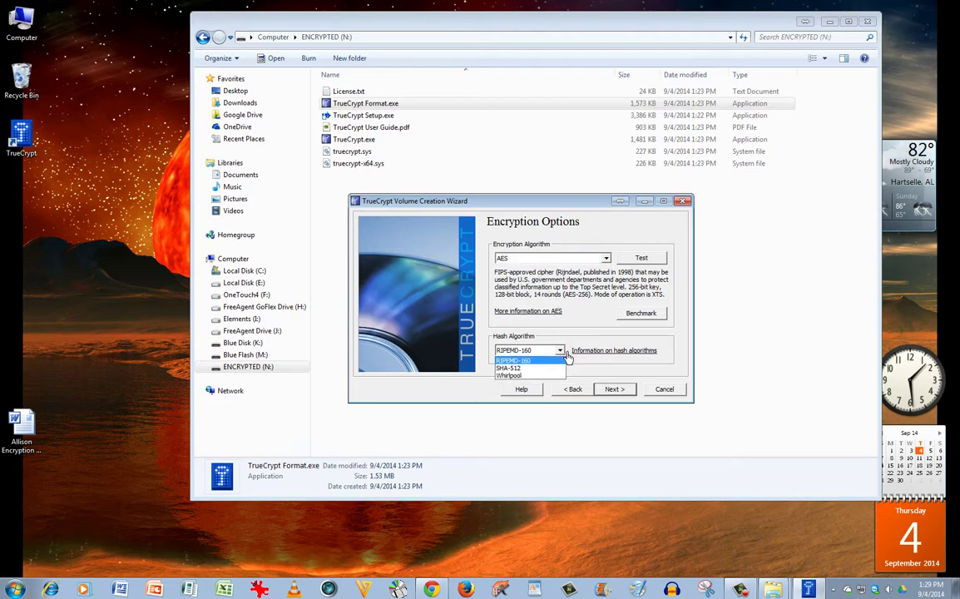
left_click(566, 353)
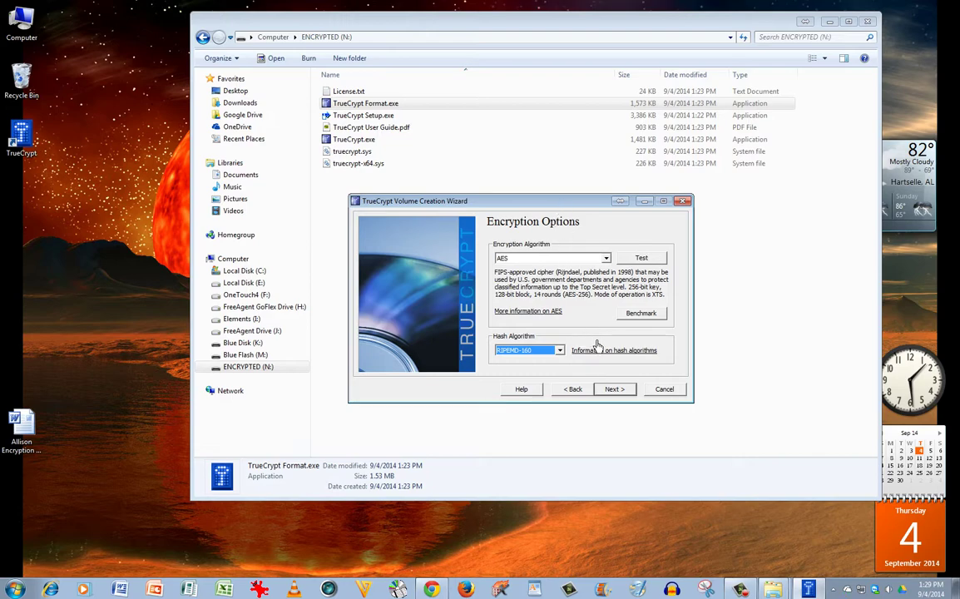
left_click(622, 394)
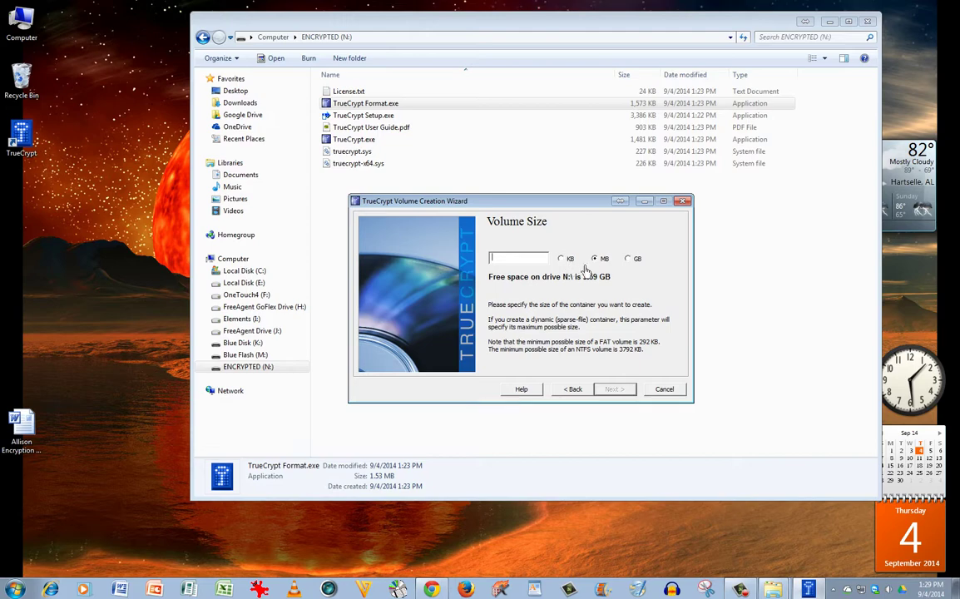
Step: Set the volume size to 2 GB
left_click(629, 260)
type("2")
Step: Enter and confirm the volume password, then accept the short-password warning
left_click(616, 389)
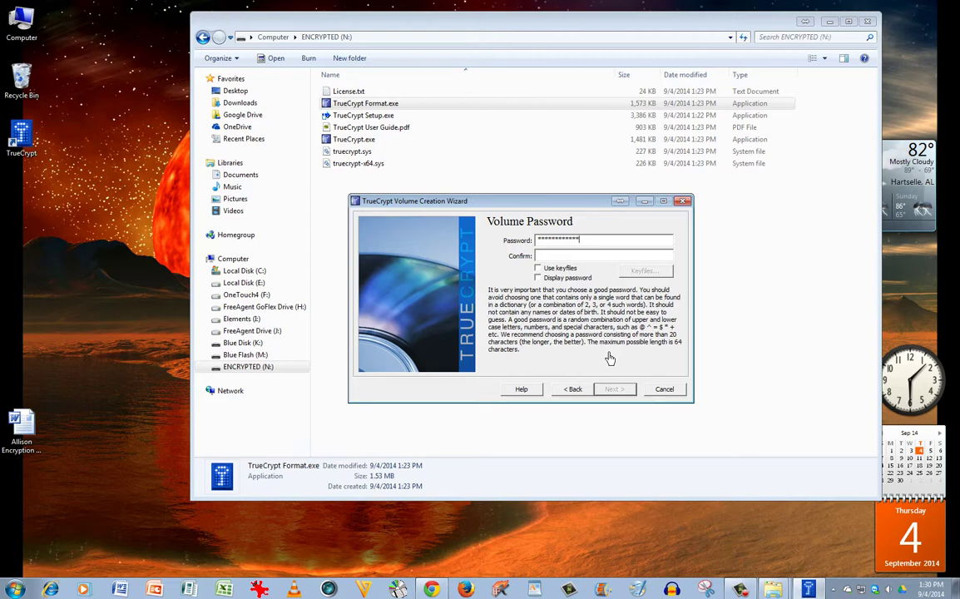
key("BackSpace")
key("BackSpace")
key("BackSpace")
key("BackSpace")
key("BackSpace")
key("BackSpace")
key("BackSpace")
key("BackSpace")
key("BackSpace")
key("BackSpace")
key("BackSpace")
key("BackSpace")
key("BackSpace")
type("********")
left_click(538, 277)
type("password")
left_click(537, 277)
left_click(621, 395)
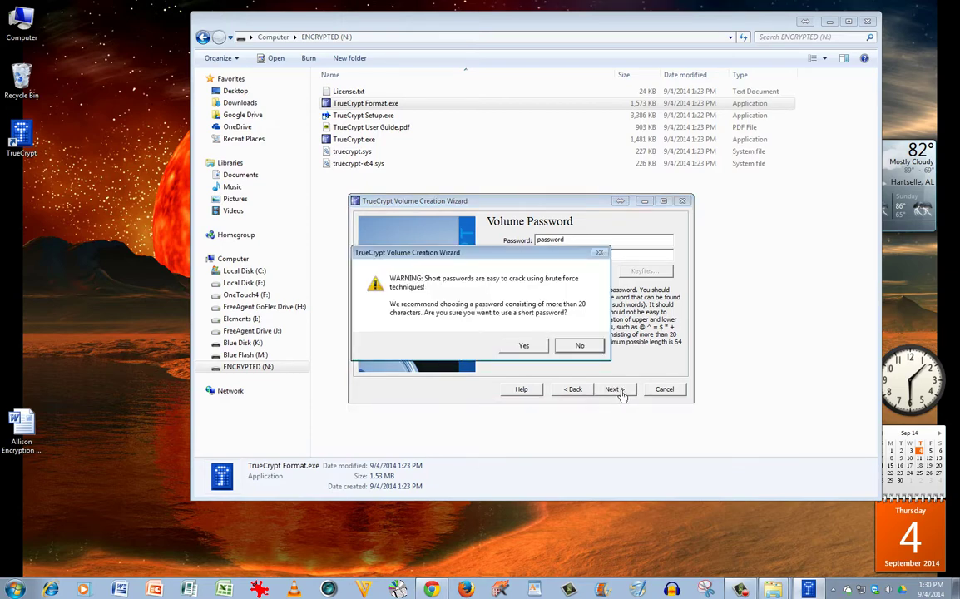
left_click(545, 350)
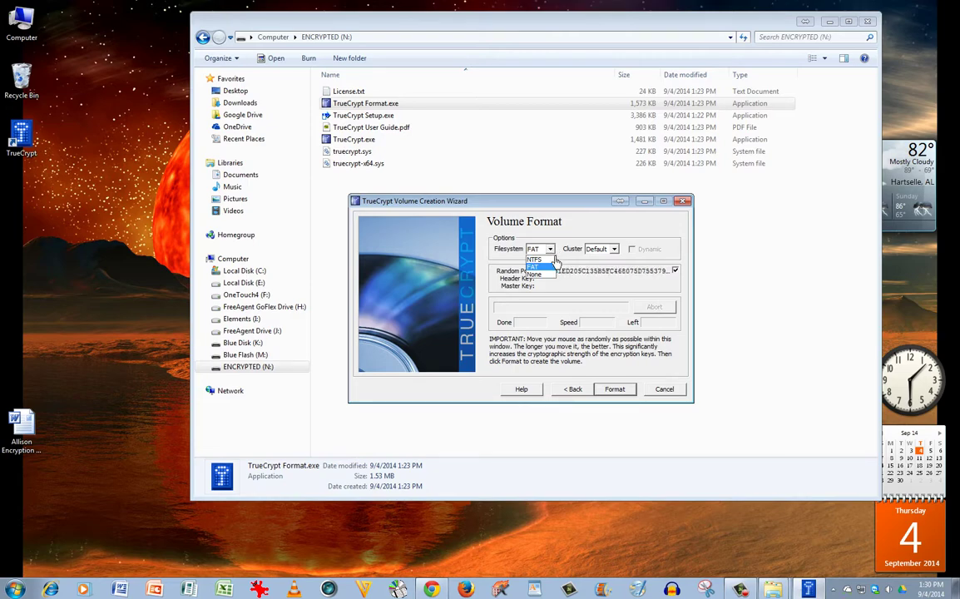
Step: Keep FAT as the filesystem while the random pool collects
left_click(560, 256)
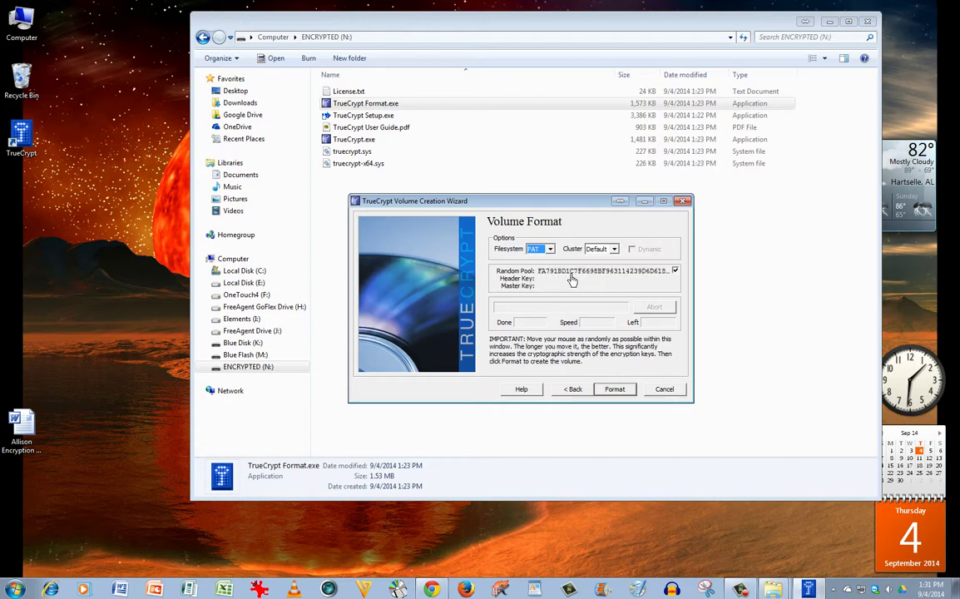
Step: Format the 2 GB Clients container on drive N:
left_click(616, 390)
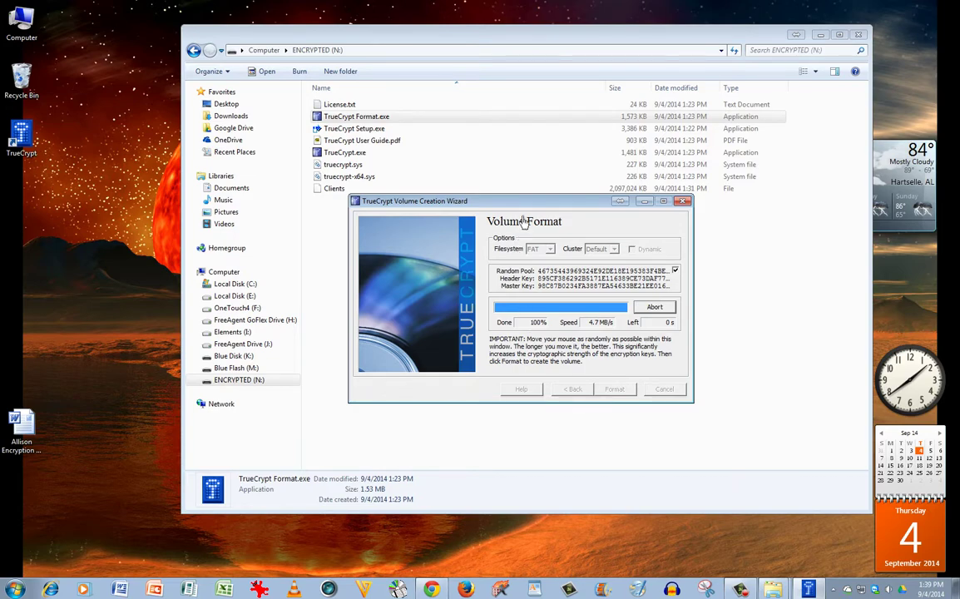
Step: Let formatting reach 100%, leaving the 2,097,024 KB Clients file on ENCRYPTED (N:)
left_click_drag(502, 203, 499, 228)
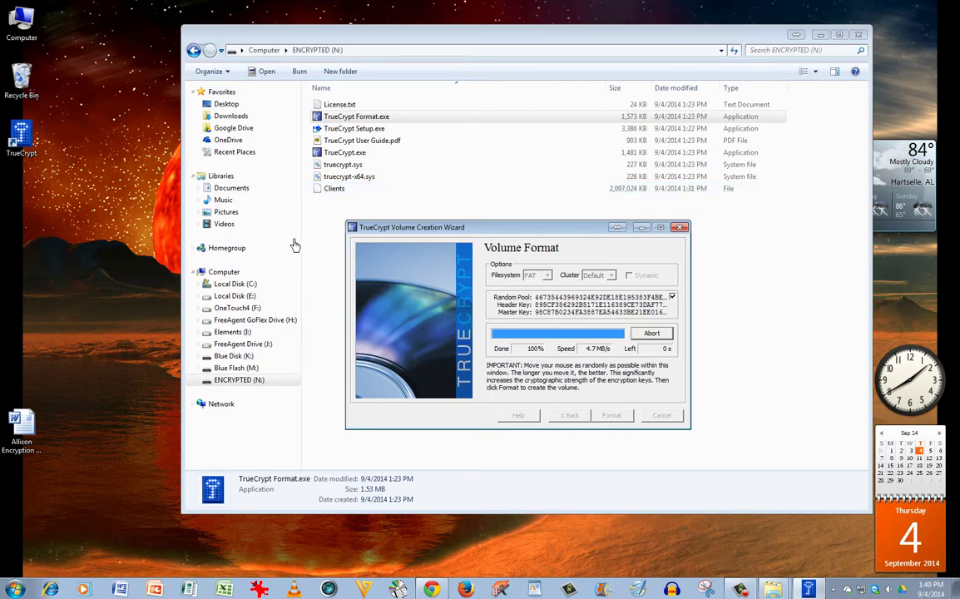
Step: Check ENCRYPTED (N:) properties (2.00 GB used, 1.59 GB free), then select the N: drive in Computer
left_click(241, 273)
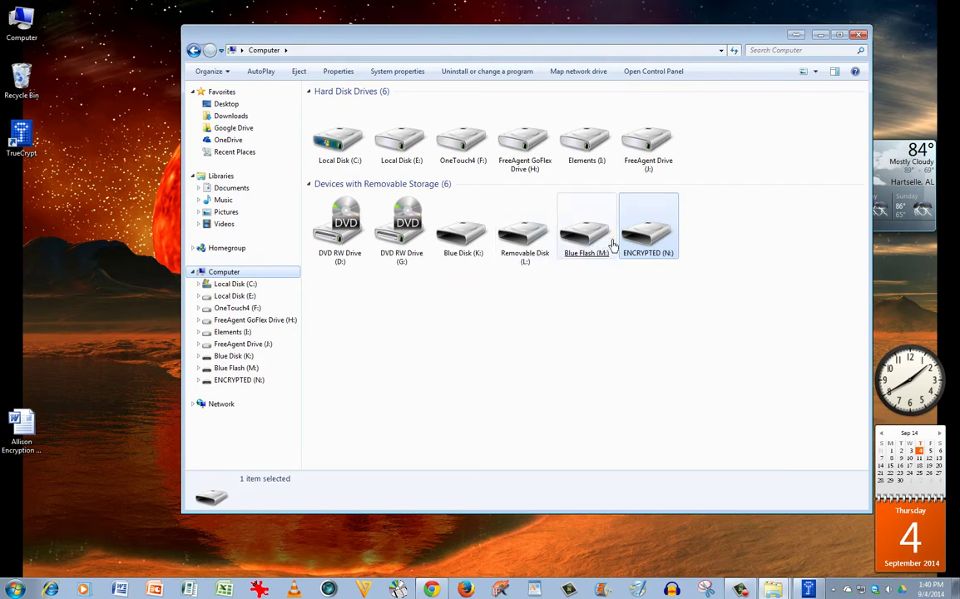
right_click(654, 235)
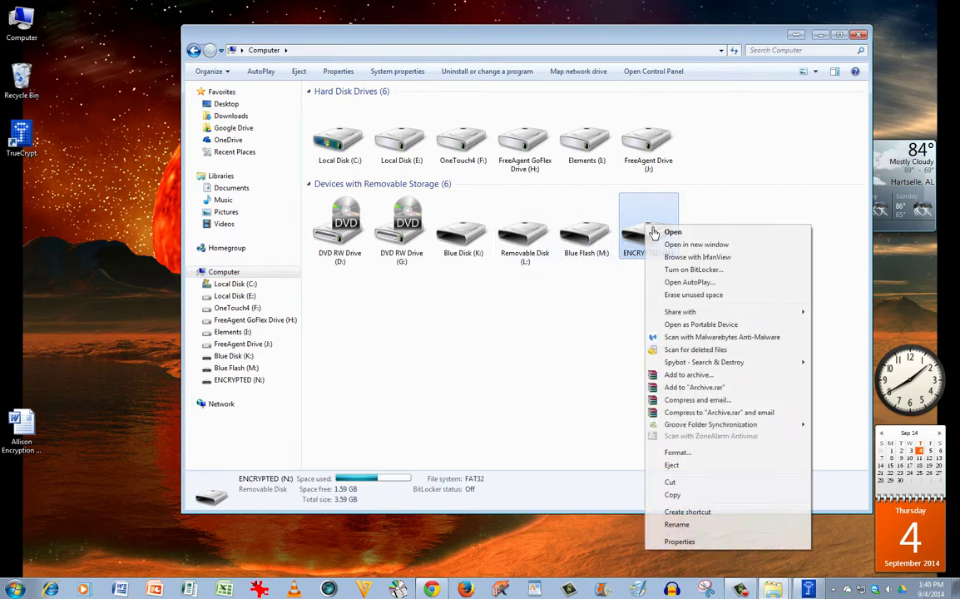
left_click(688, 545)
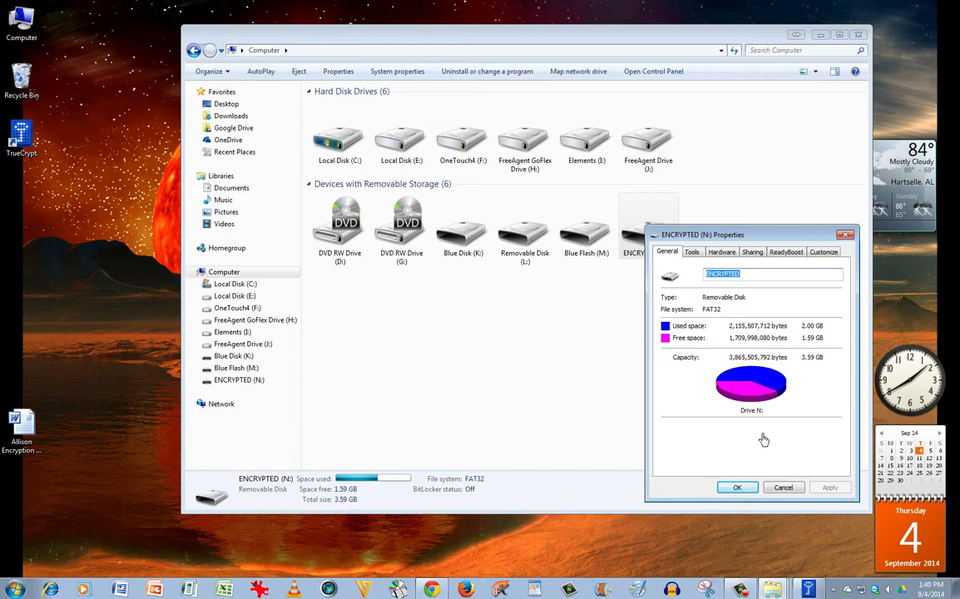
left_click(737, 487)
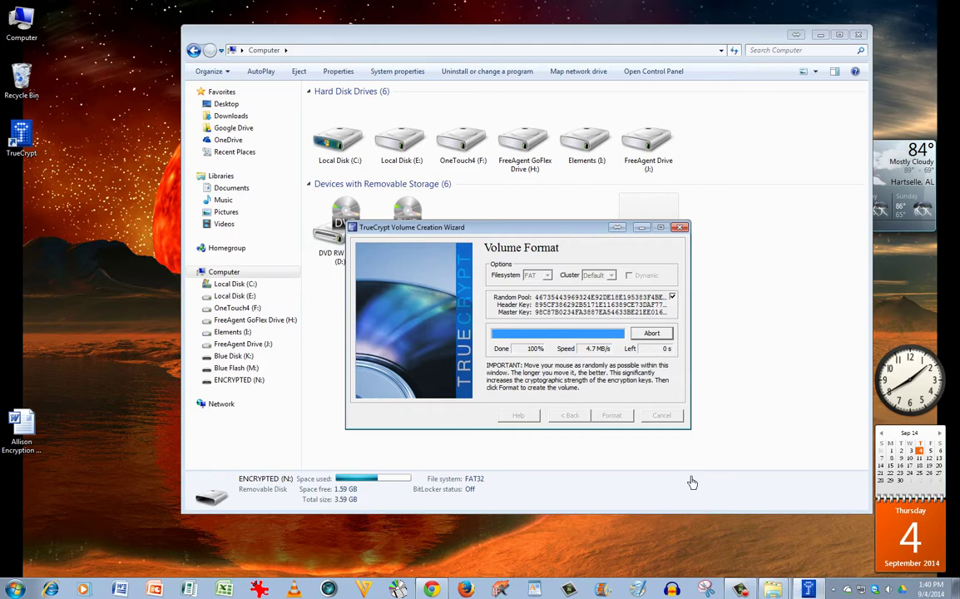
left_click(751, 331)
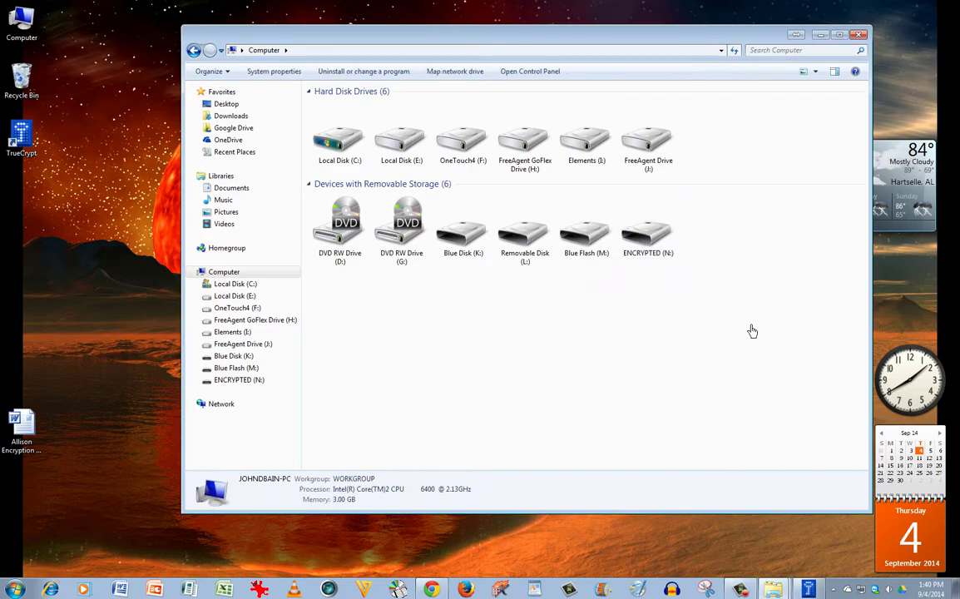
left_click(655, 244)
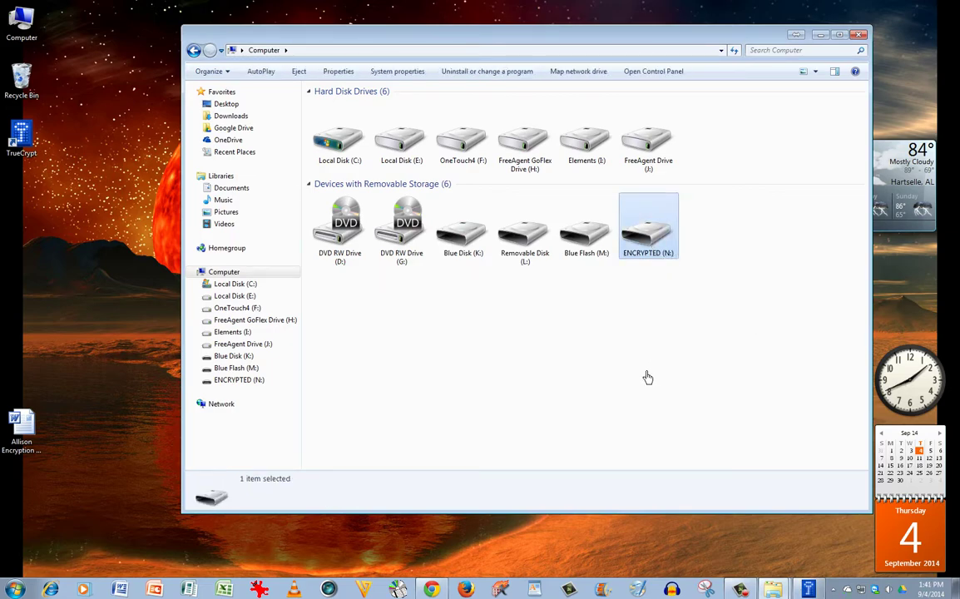
Step: Open ENCRYPTED (N:) to list its eight files and bring the TrueCrypt wizard forward
key("Return")
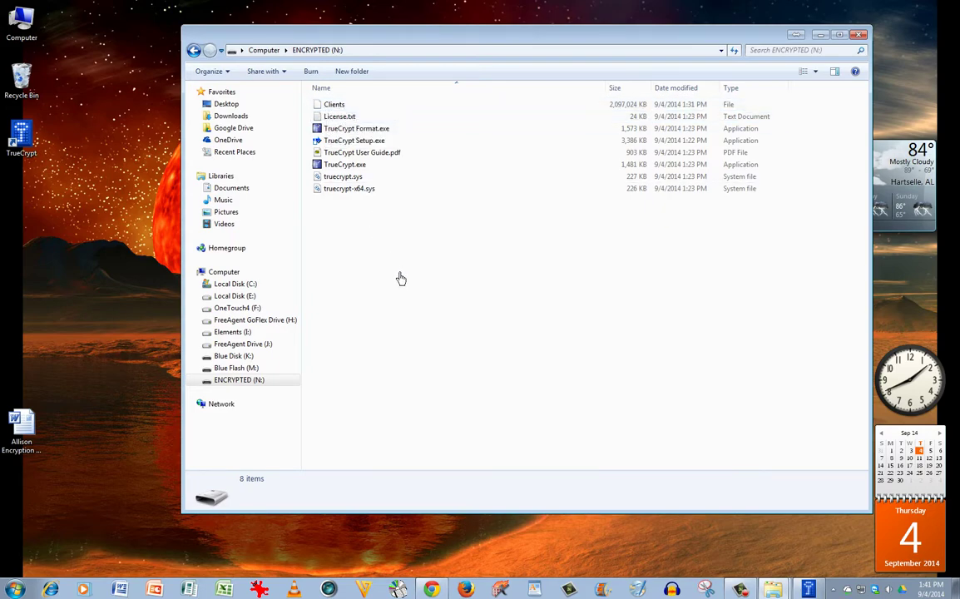
left_click(807, 589)
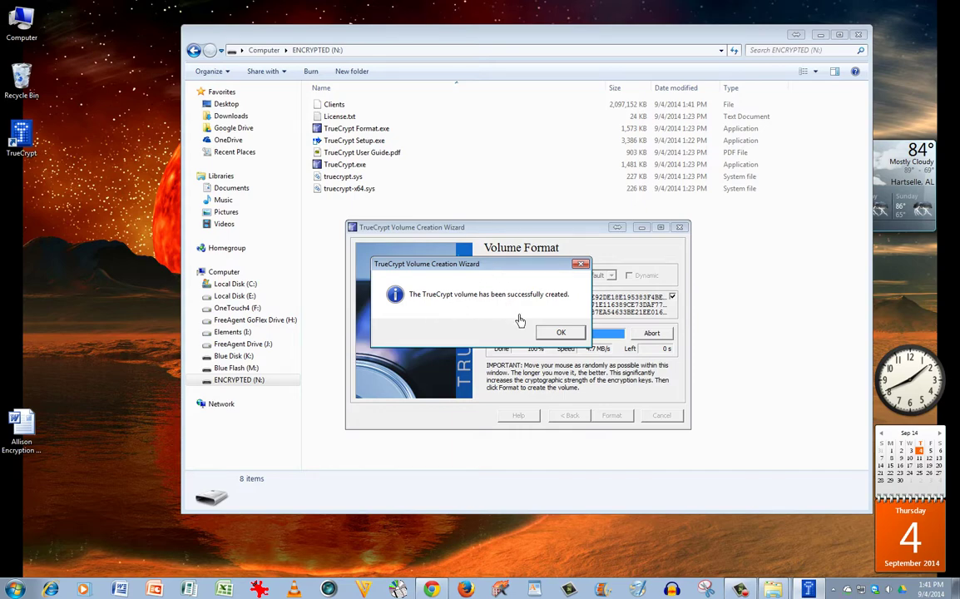
Step: Dismiss the volume-created message and exit the TrueCrypt Volume Creation Wizard
left_click(562, 334)
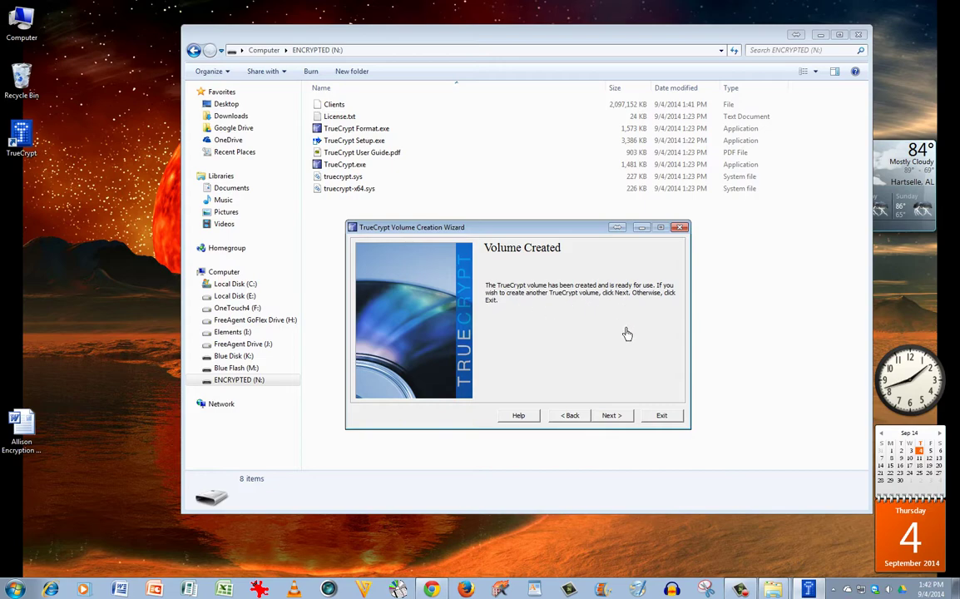
left_click(676, 418)
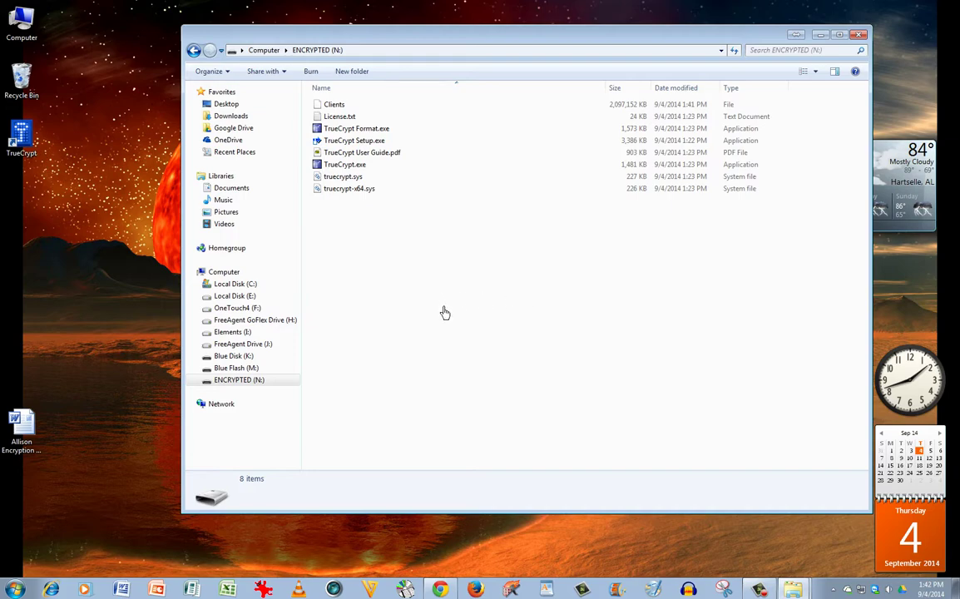
left_click(336, 105)
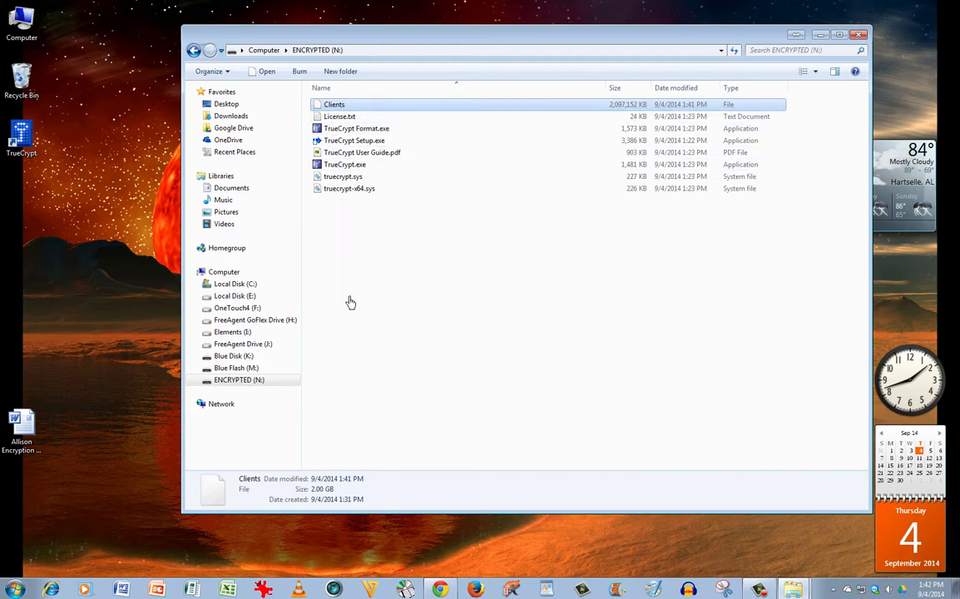
key("Return")
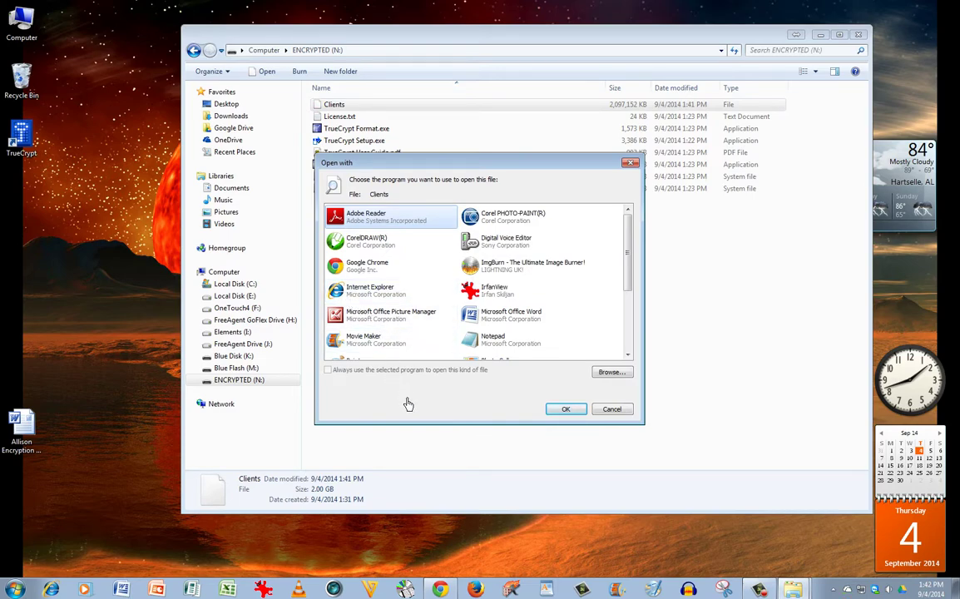
mouse_move(634, 262)
left_mouse_down()
mouse_move(630, 322)
mouse_move(631, 249)
left_mouse_up()
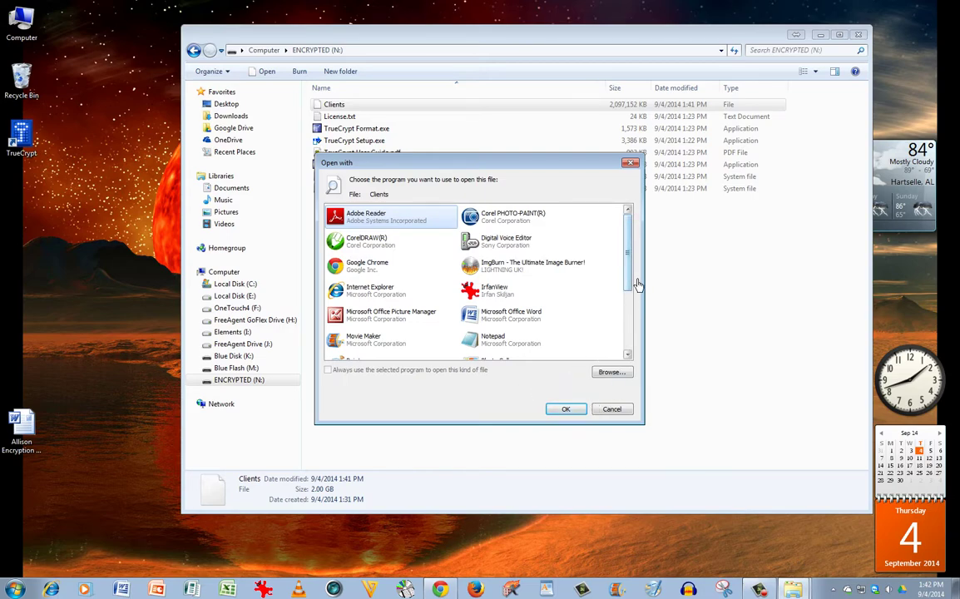
mouse_move(632, 279)
left_mouse_down()
mouse_move(639, 332)
mouse_move(636, 278)
left_mouse_up()
left_click(617, 411)
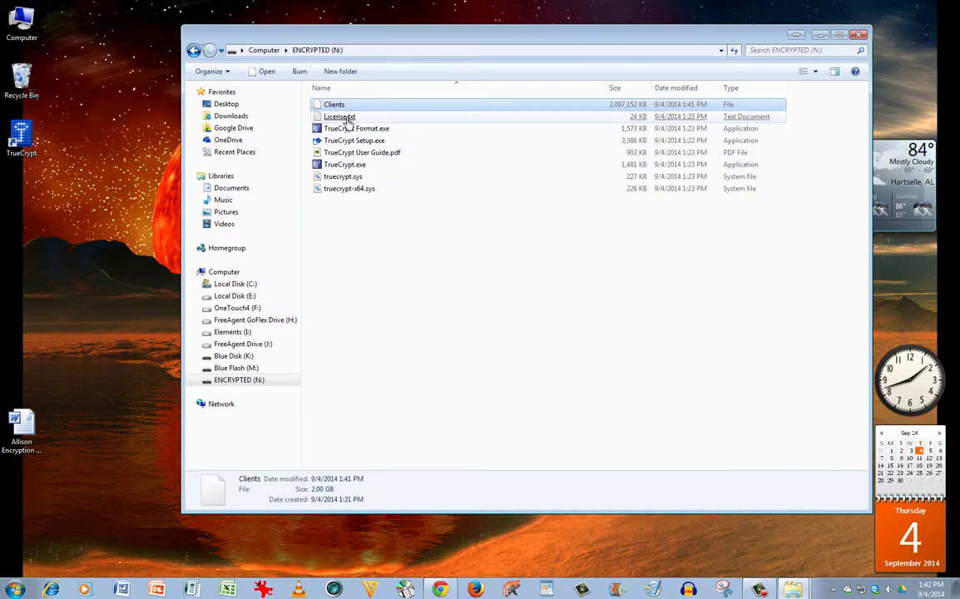
left_click_drag(347, 110, 129, 223)
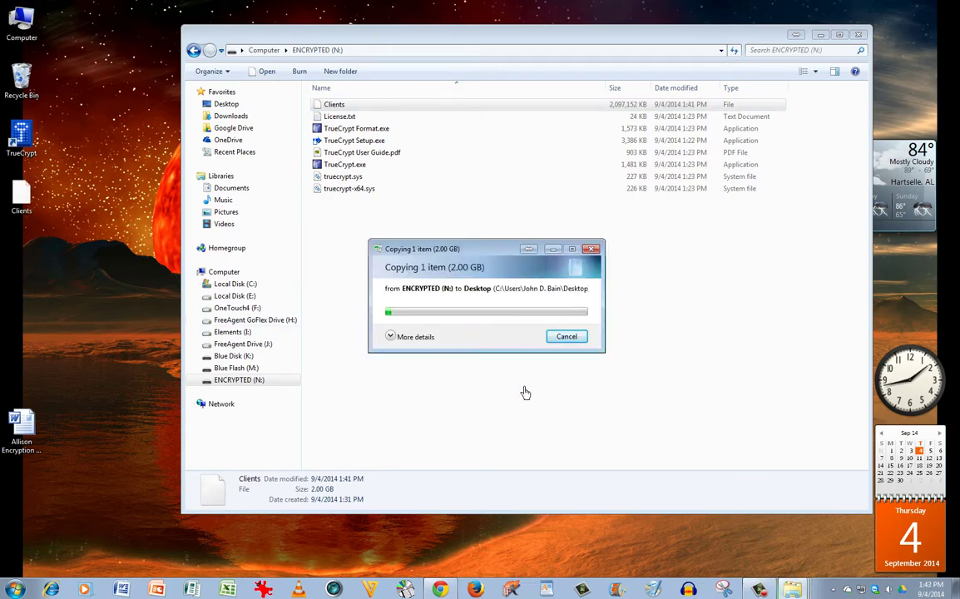
left_click(567, 337)
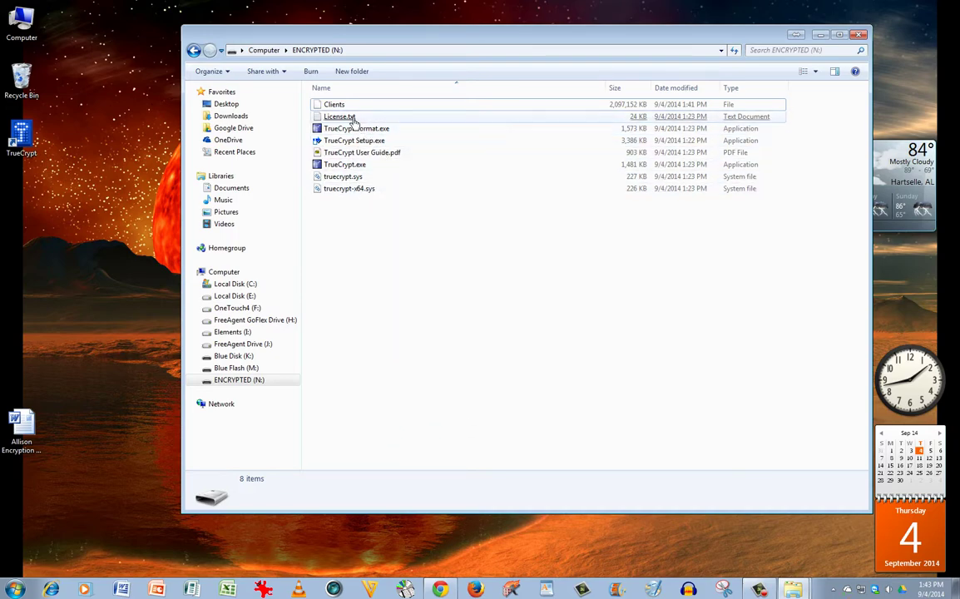
left_click(354, 190)
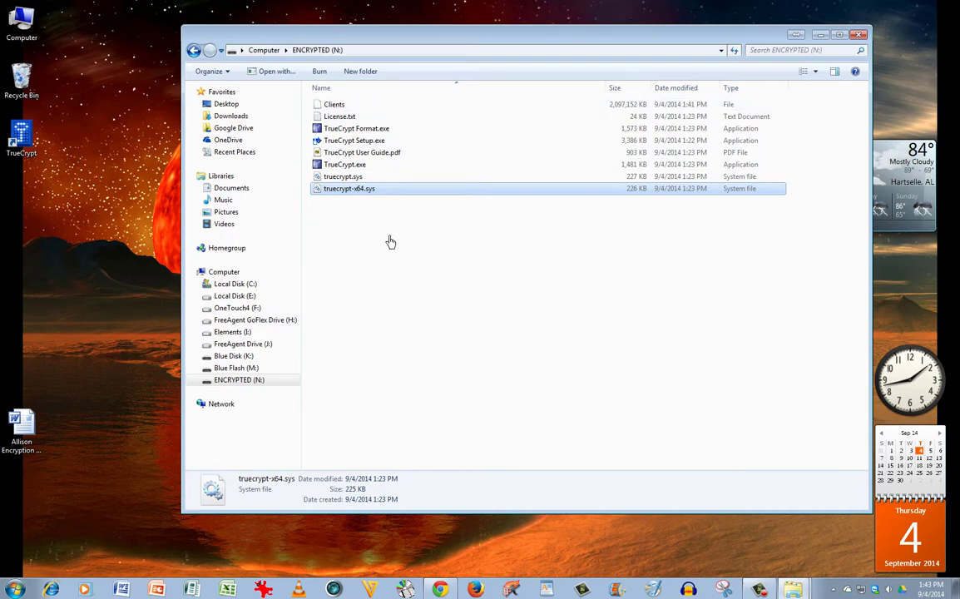
left_click(335, 107)
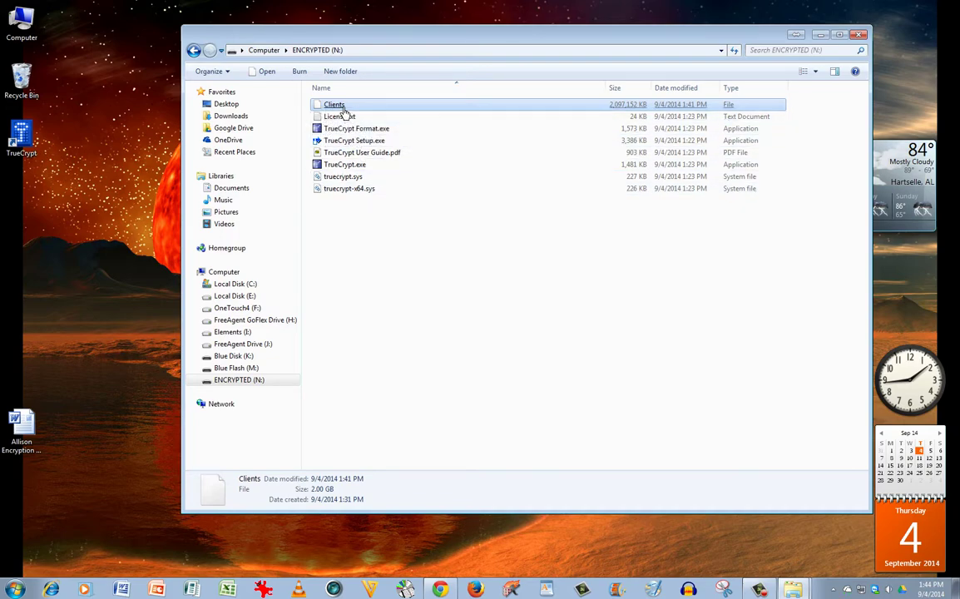
Step: Tick the Hidden attribute on the Clients container file's Properties and apply it
right_click(343, 108)
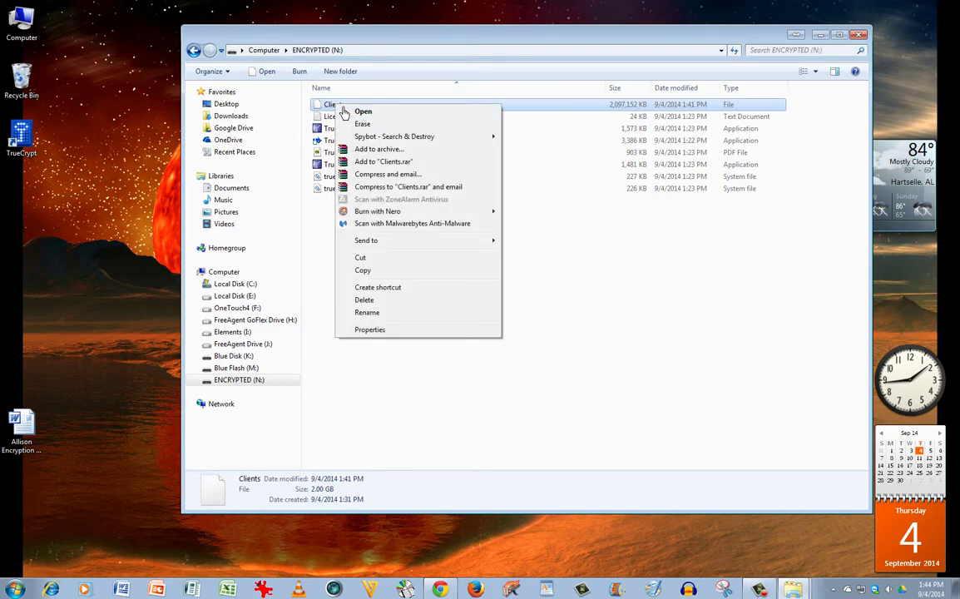
left_click(385, 332)
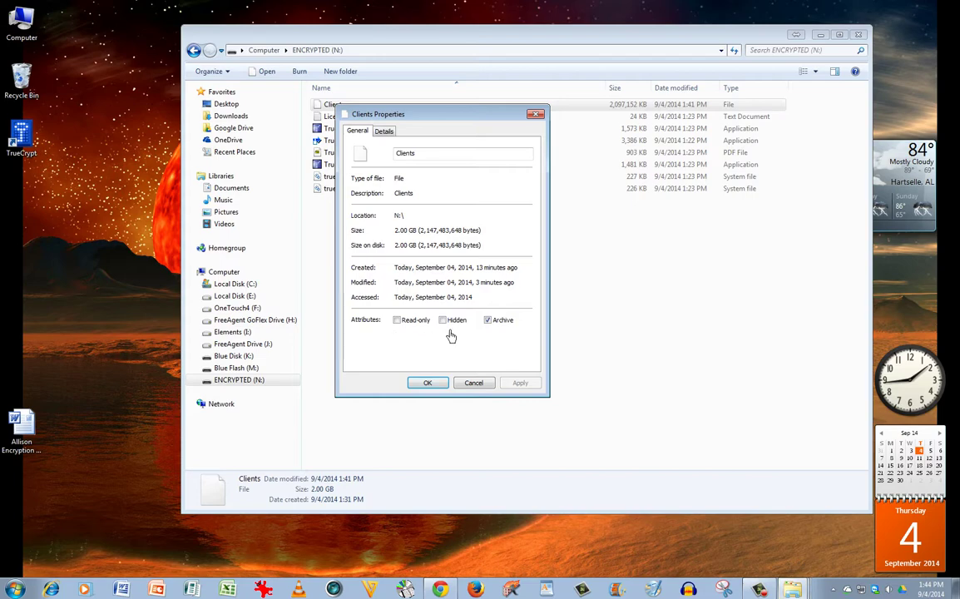
left_click(443, 320)
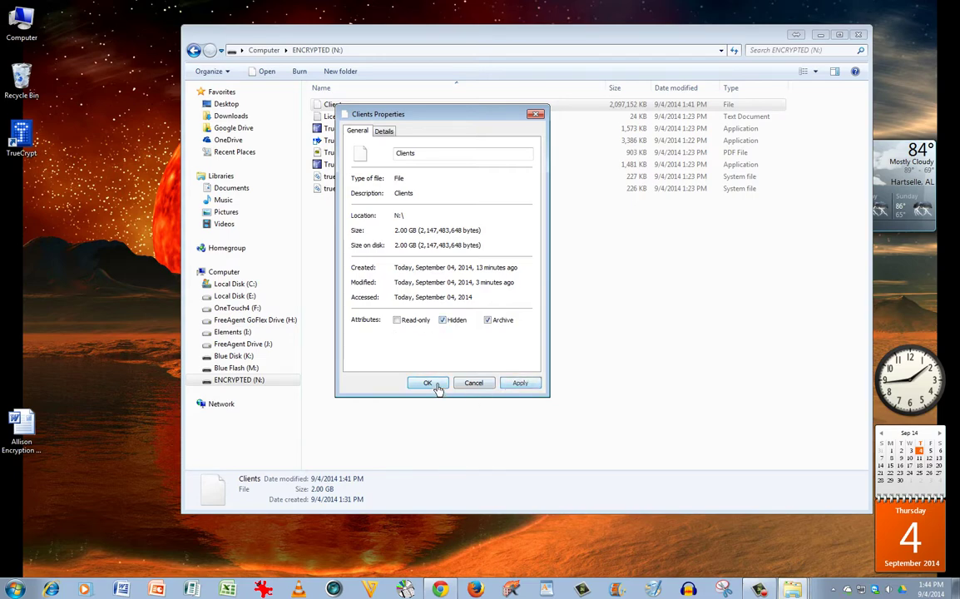
left_click(435, 384)
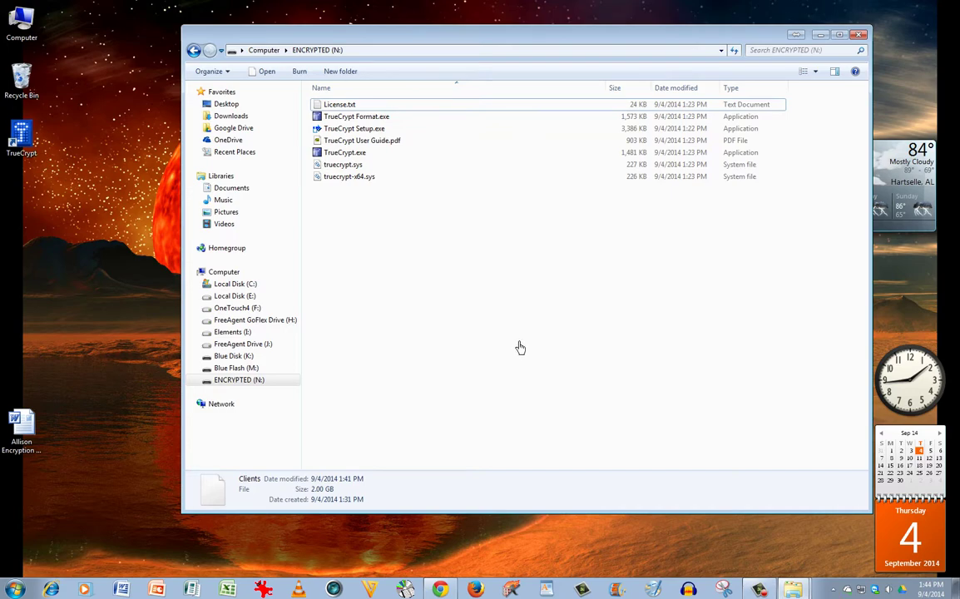
left_click(213, 74)
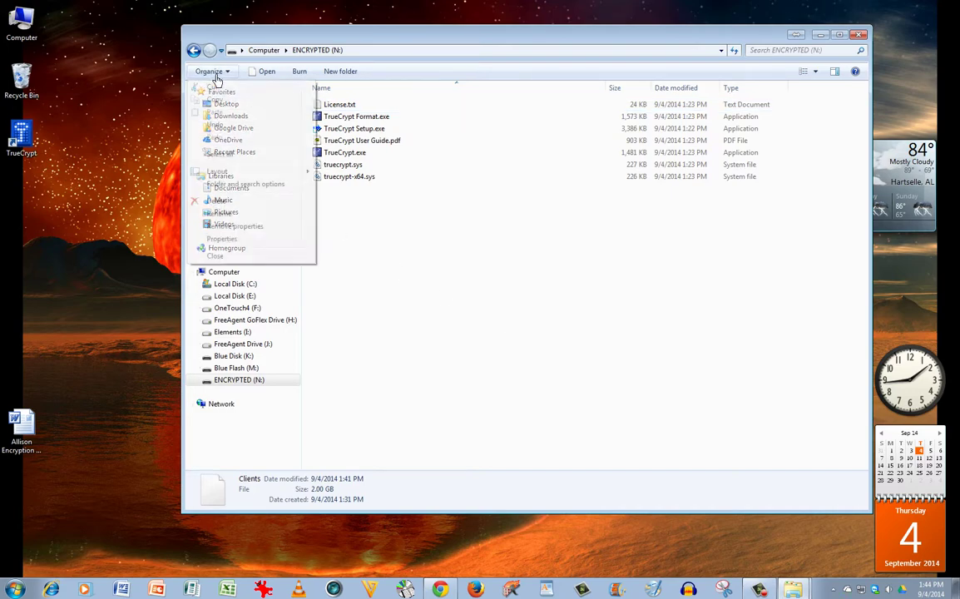
left_click(240, 187)
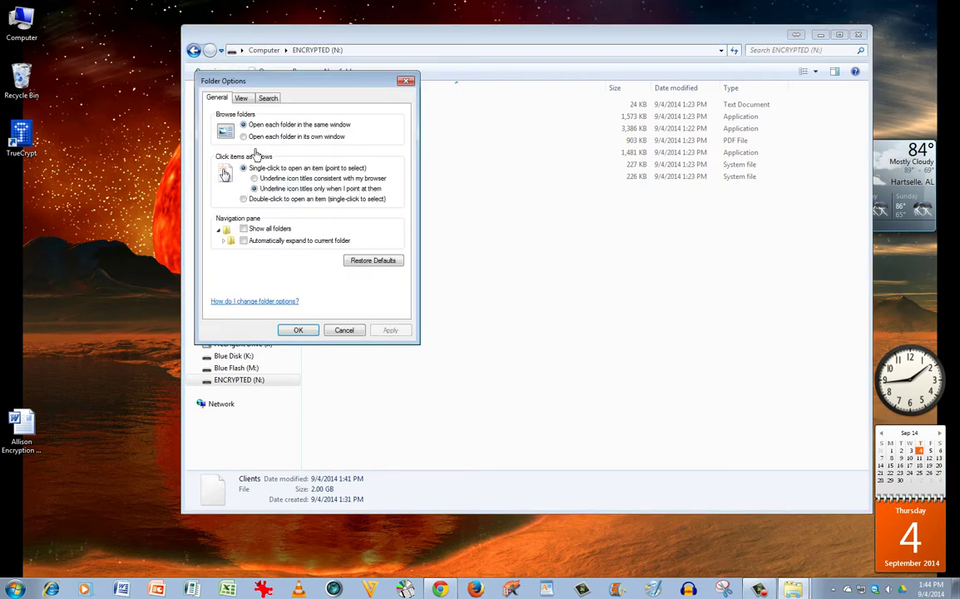
left_click(245, 100)
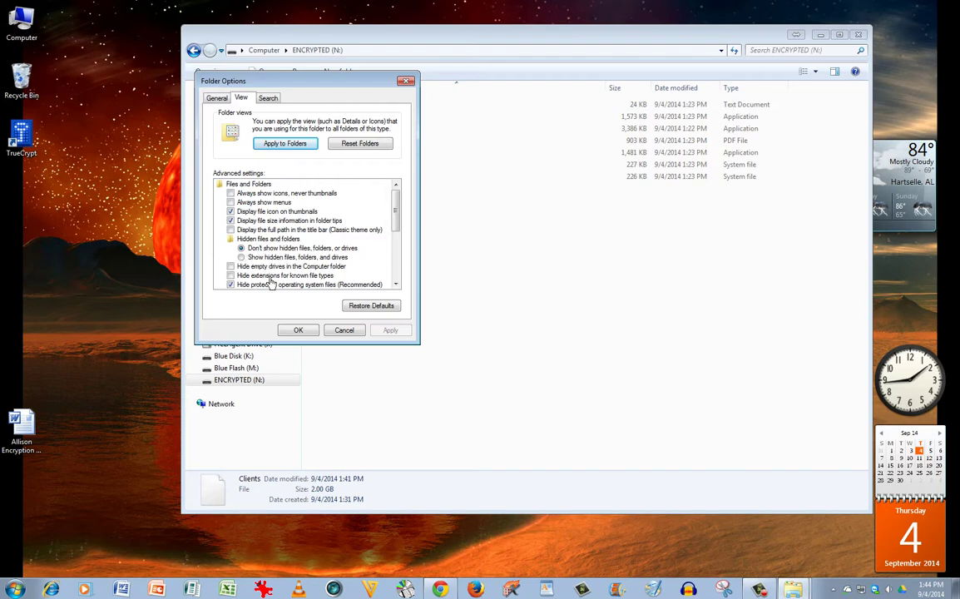
left_click(299, 330)
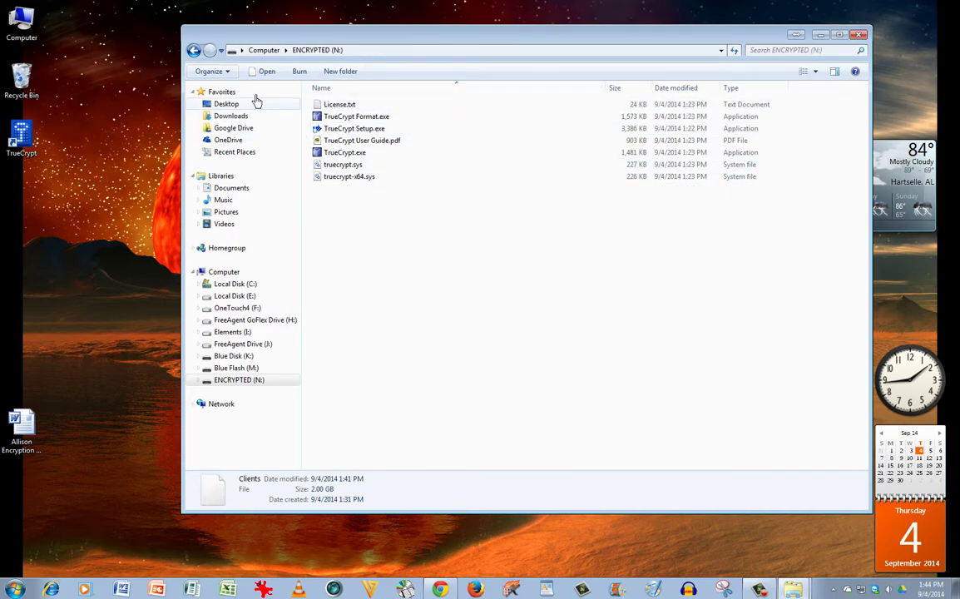
left_click(193, 49)
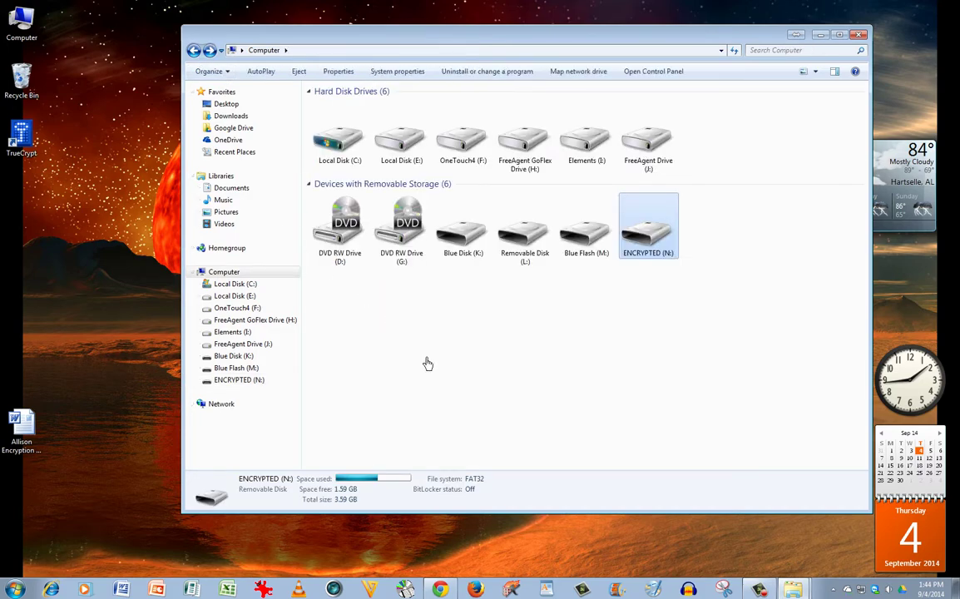
Step: Open ENCRYPTED (N:), select the seven TrueCrypt files and mark them all Hidden
double_click(661, 245)
left_click_drag(434, 206, 276, 84)
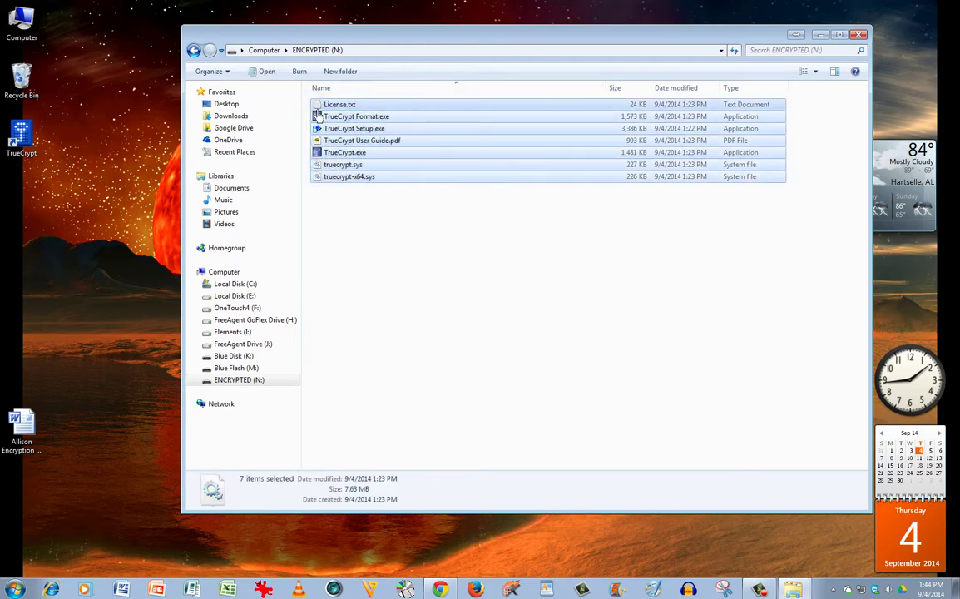
left_click(416, 237)
left_click_drag(407, 186, 309, 91)
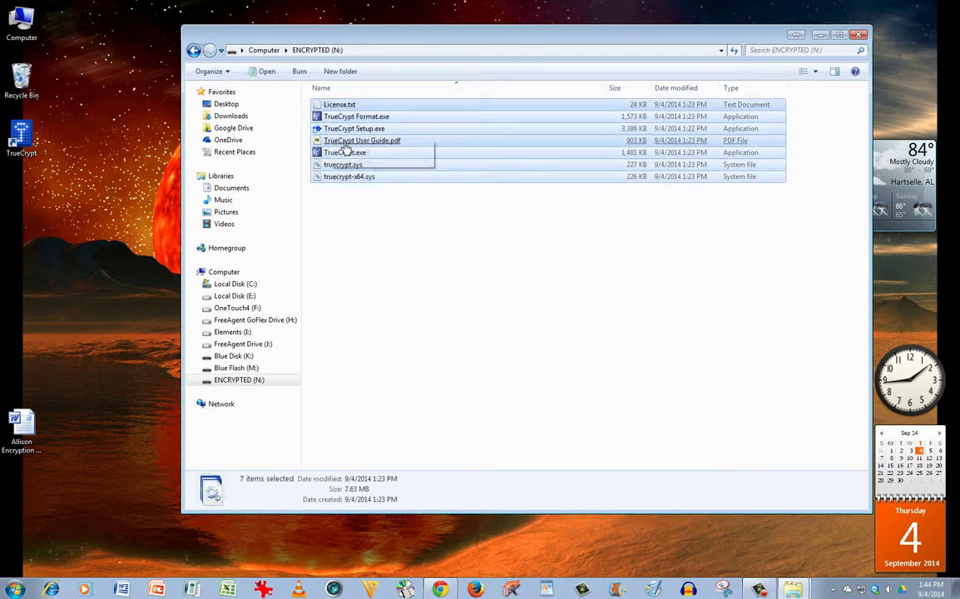
right_click(340, 143)
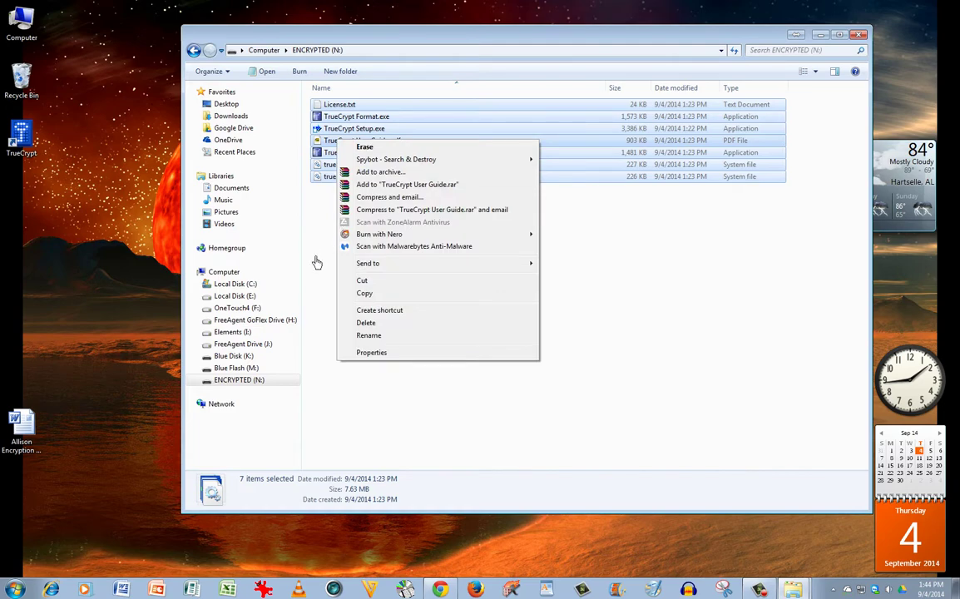
left_click(375, 355)
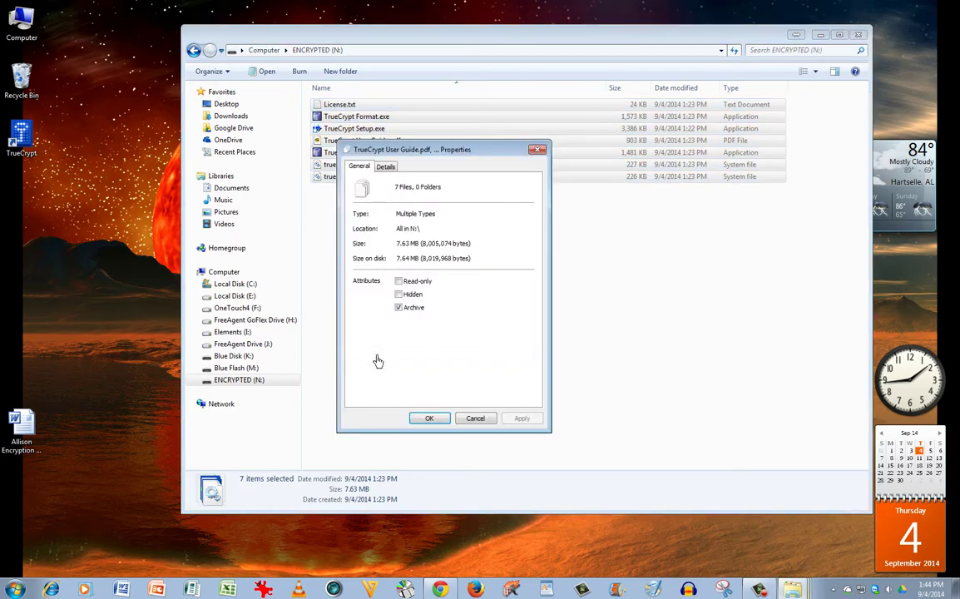
left_click(399, 294)
left_click(437, 418)
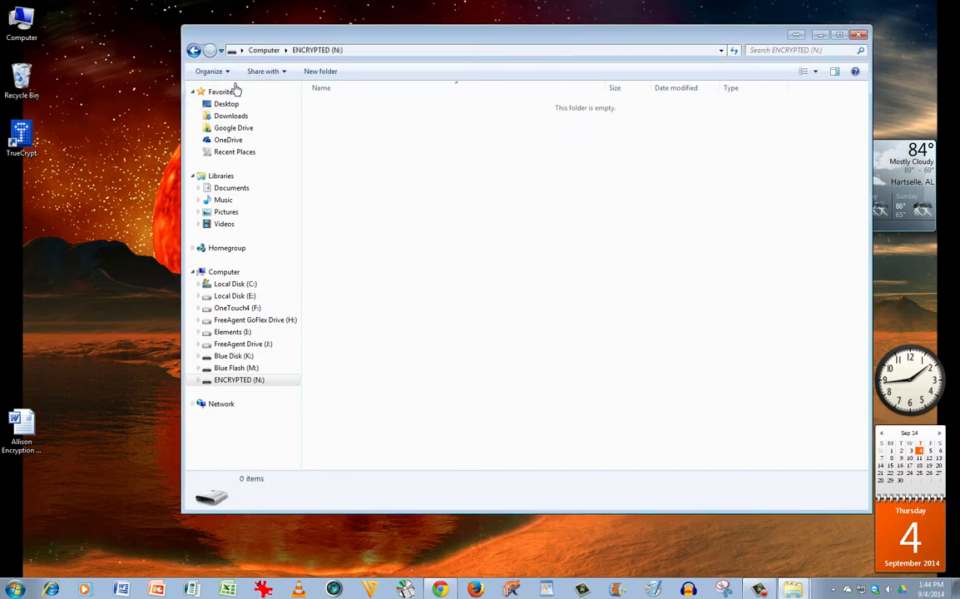
left_click(223, 272)
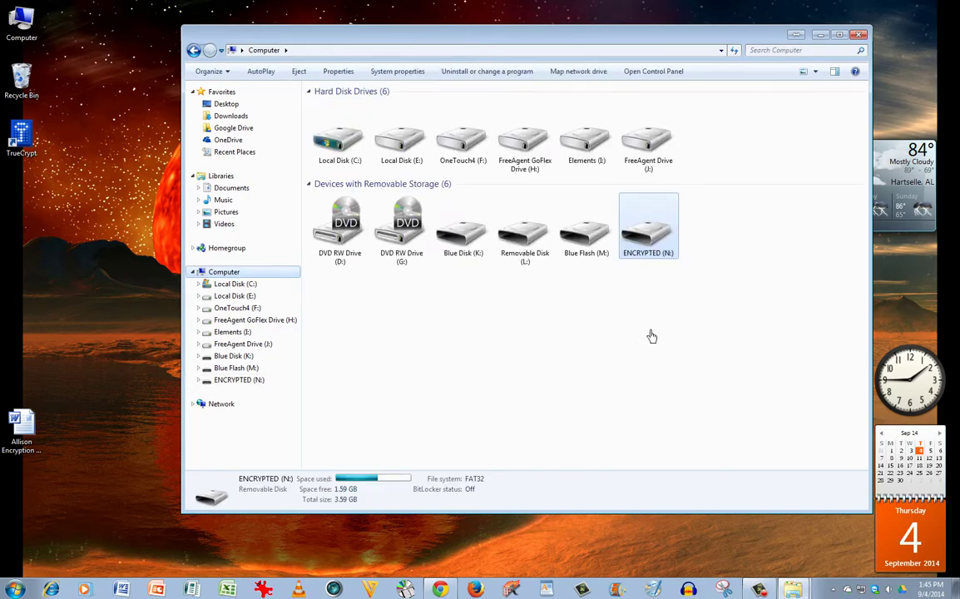
double_click(653, 250)
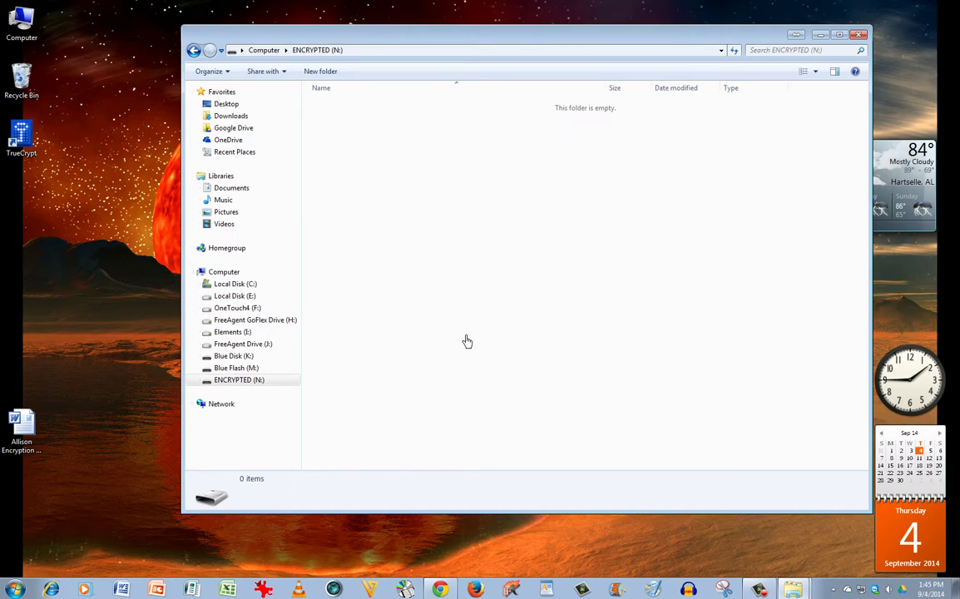
right_click(238, 389)
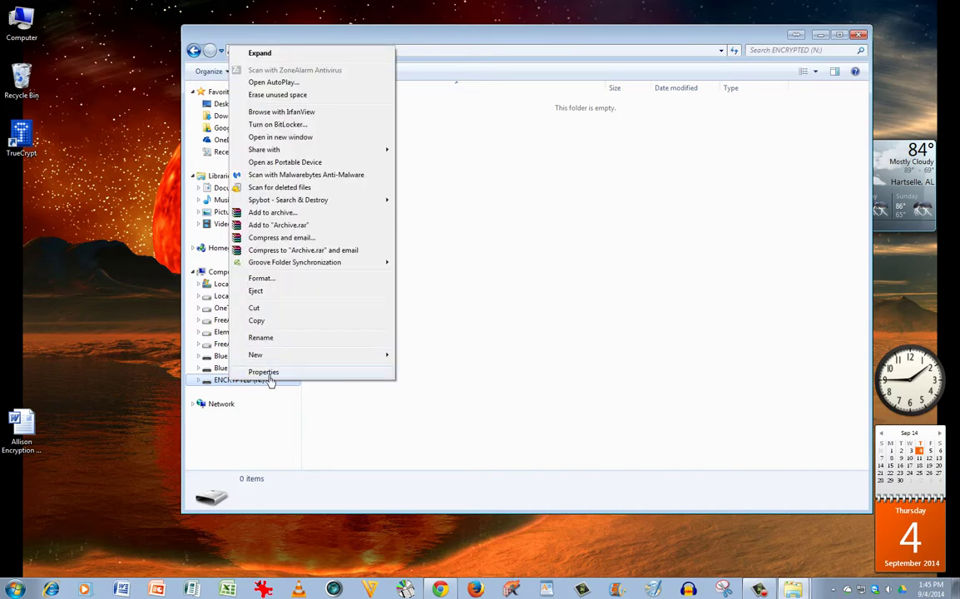
left_click(267, 373)
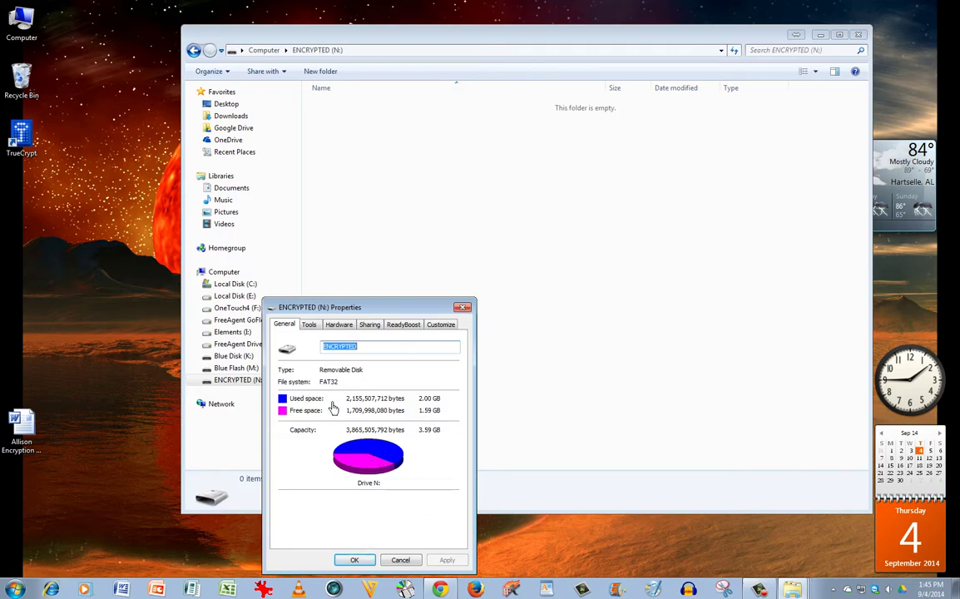
left_click(363, 562)
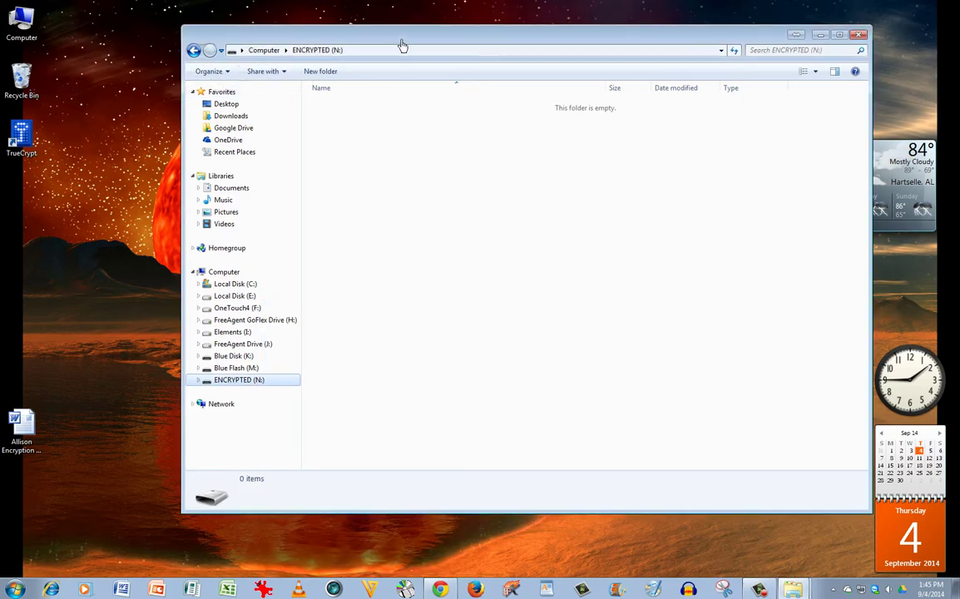
left_click_drag(399, 40, 400, 26)
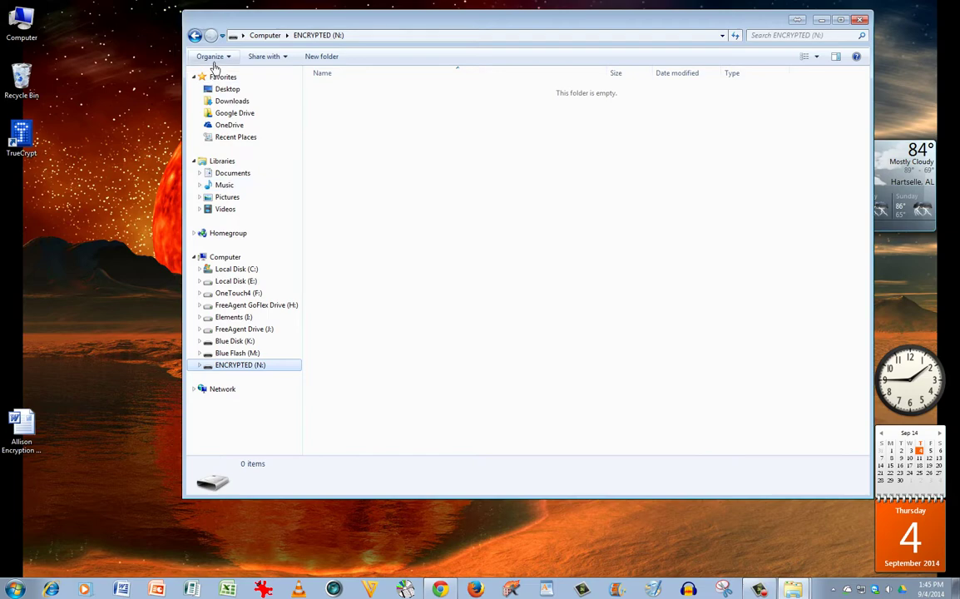
Step: Turn on 'Show hidden files, folders, and drives' in Folder and search options
left_click(214, 59)
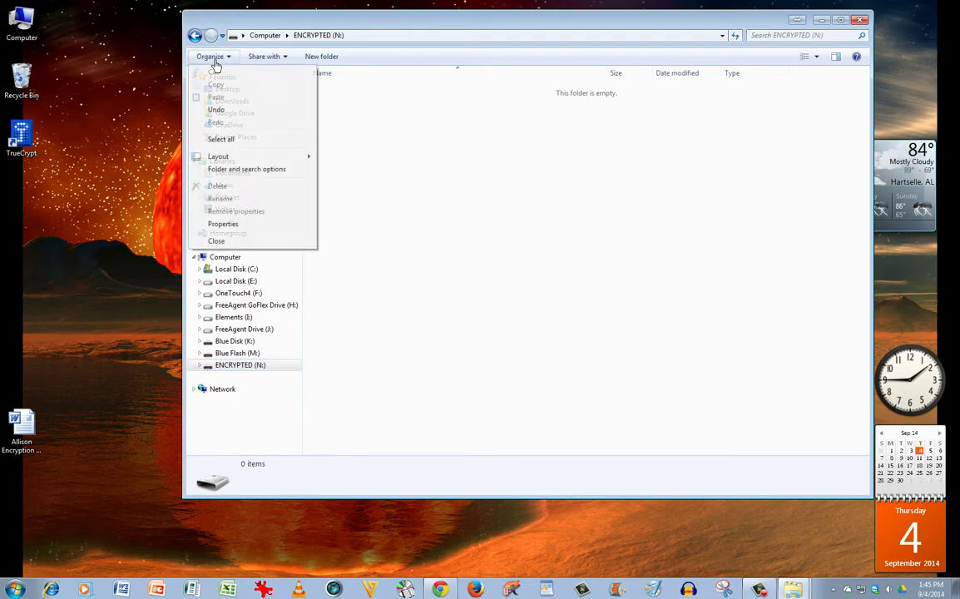
left_click(235, 171)
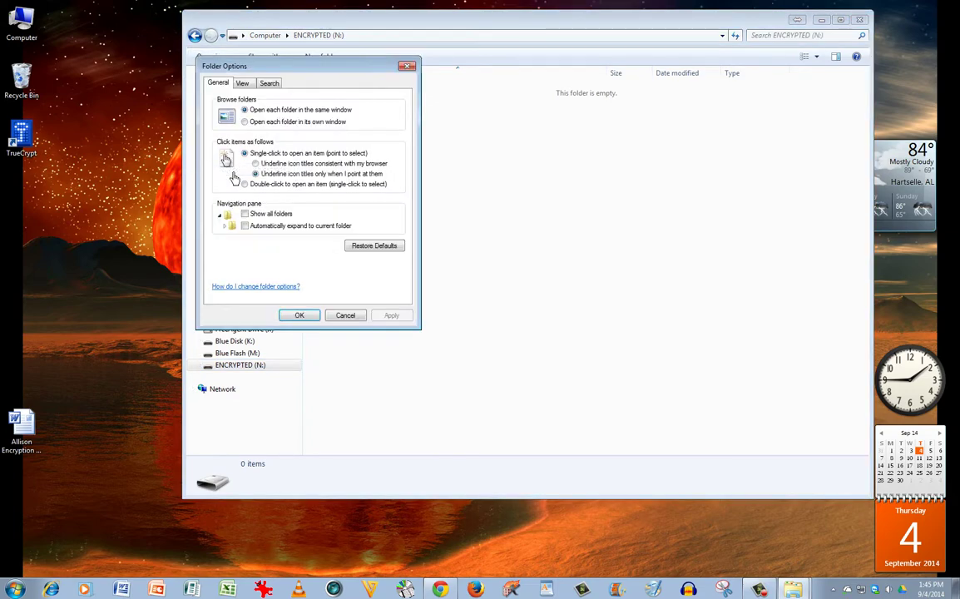
left_click(240, 83)
left_click(242, 242)
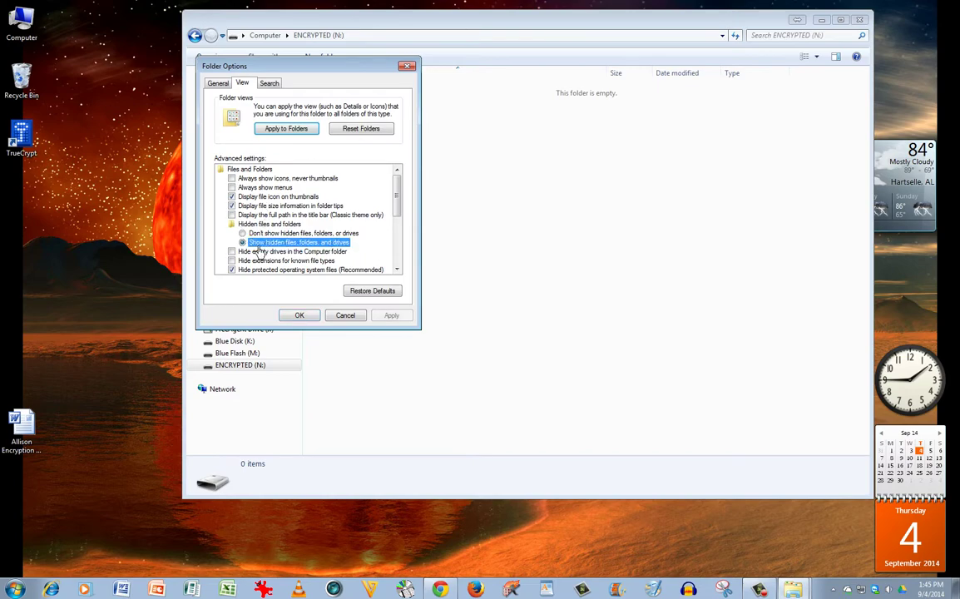
left_click(299, 316)
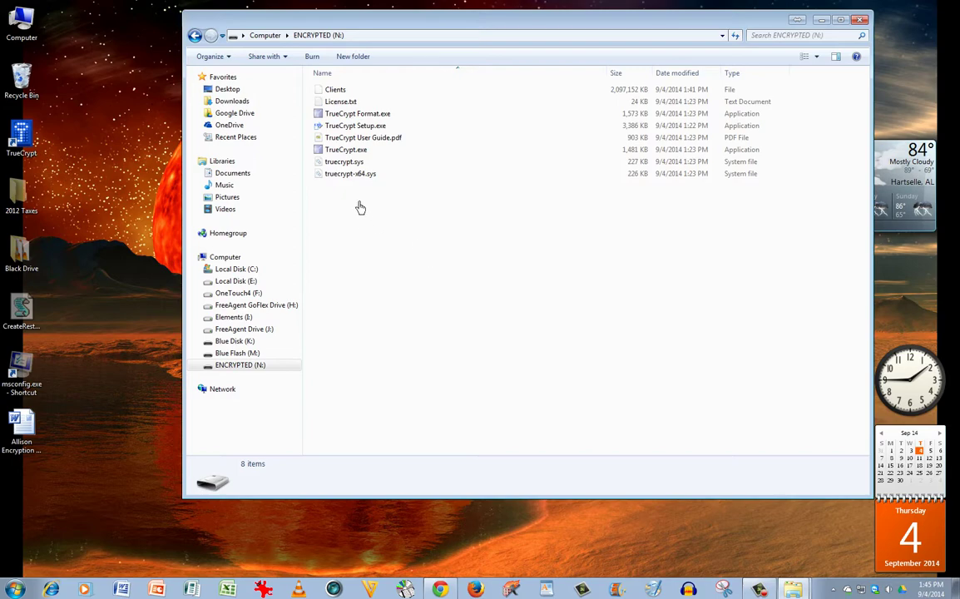
Step: Launch TrueCrypt.exe from the ENCRYPTED (N:) drive
left_click(358, 152)
double_click(359, 155)
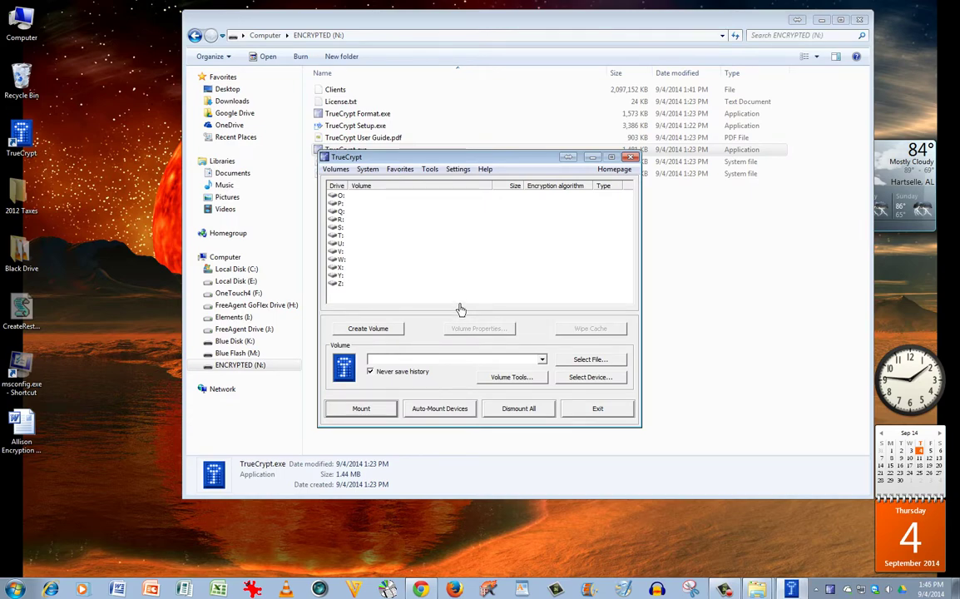
left_click_drag(456, 162, 470, 164)
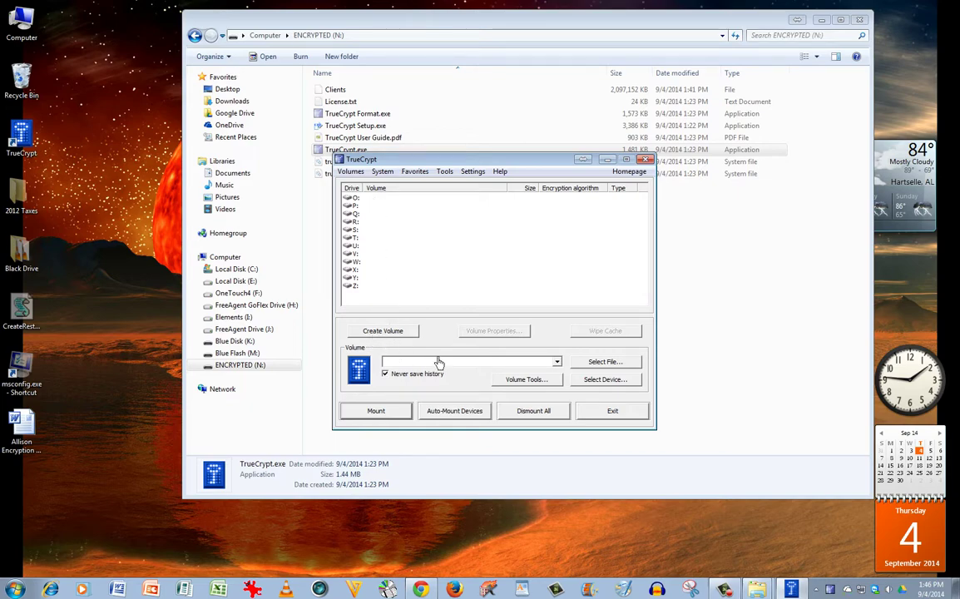
Step: Select N:\Clients as the container file to mount
left_click(605, 362)
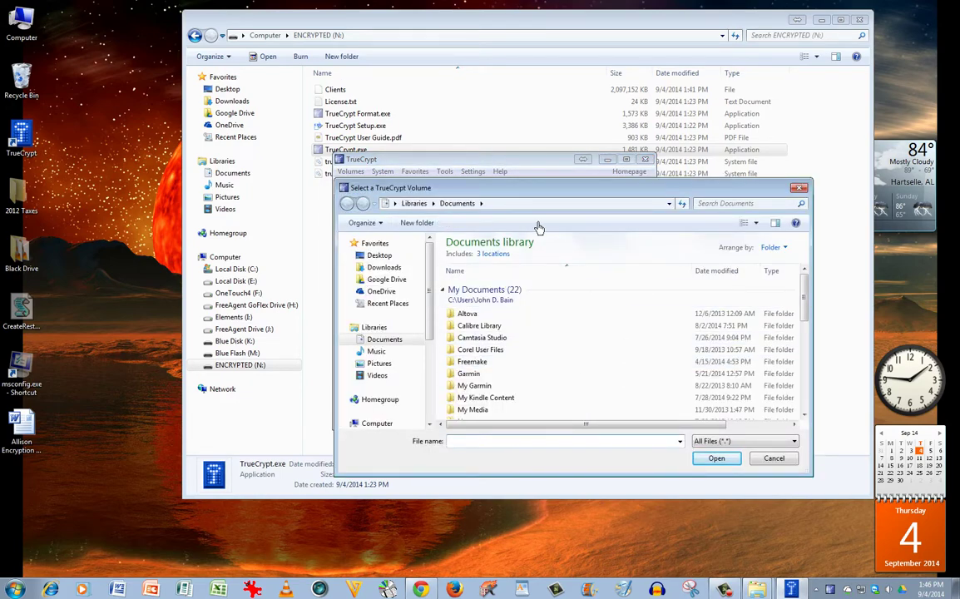
left_click_drag(434, 296, 437, 396)
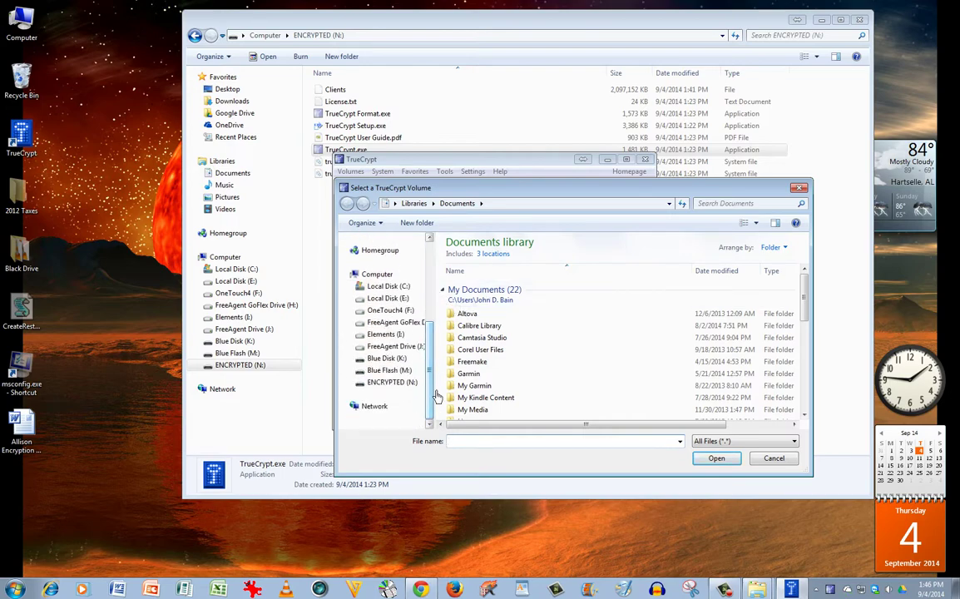
left_click(387, 384)
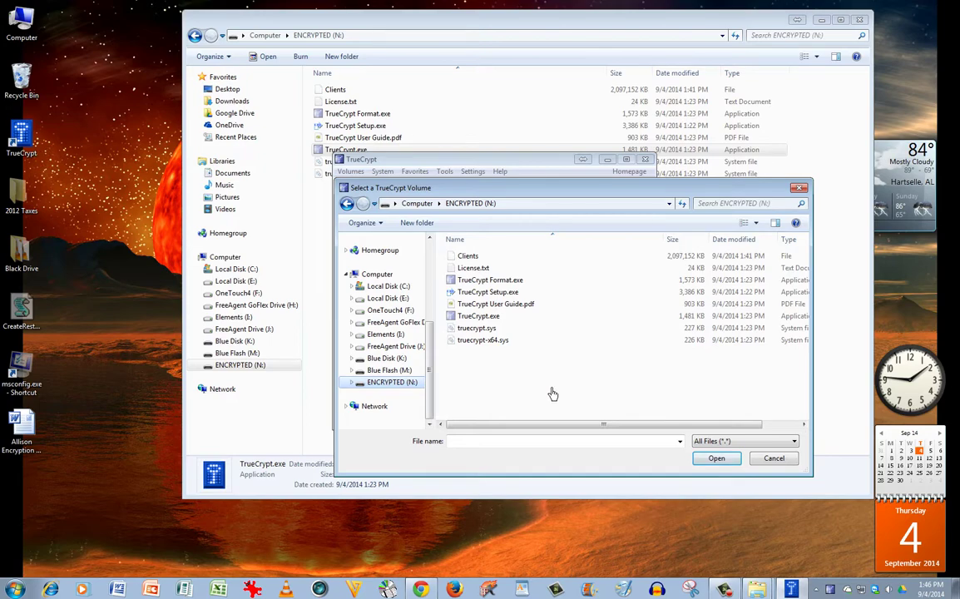
double_click(476, 258)
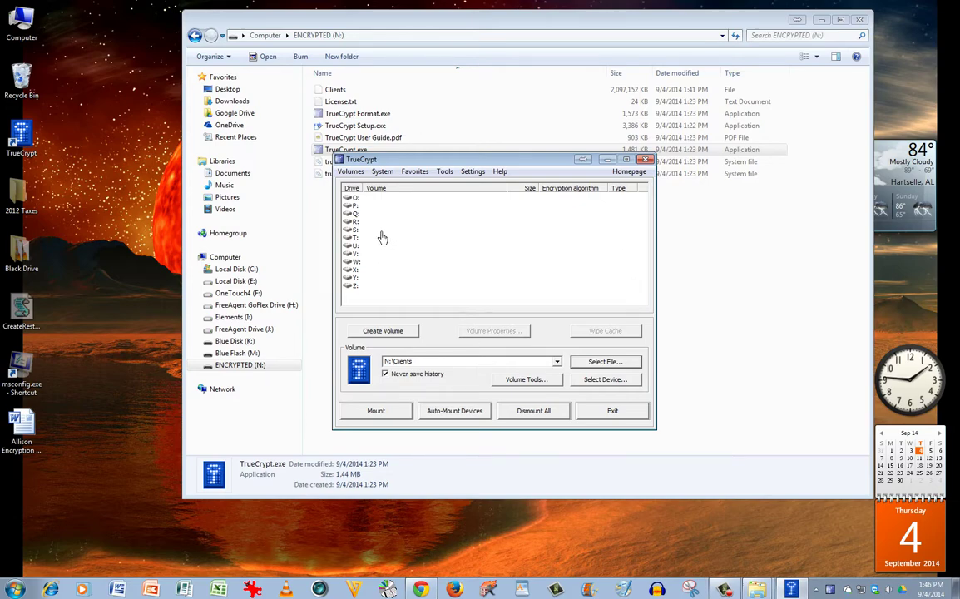
Step: Mount N:\Clients on drive letter S:, entering the volume password
left_click(370, 230)
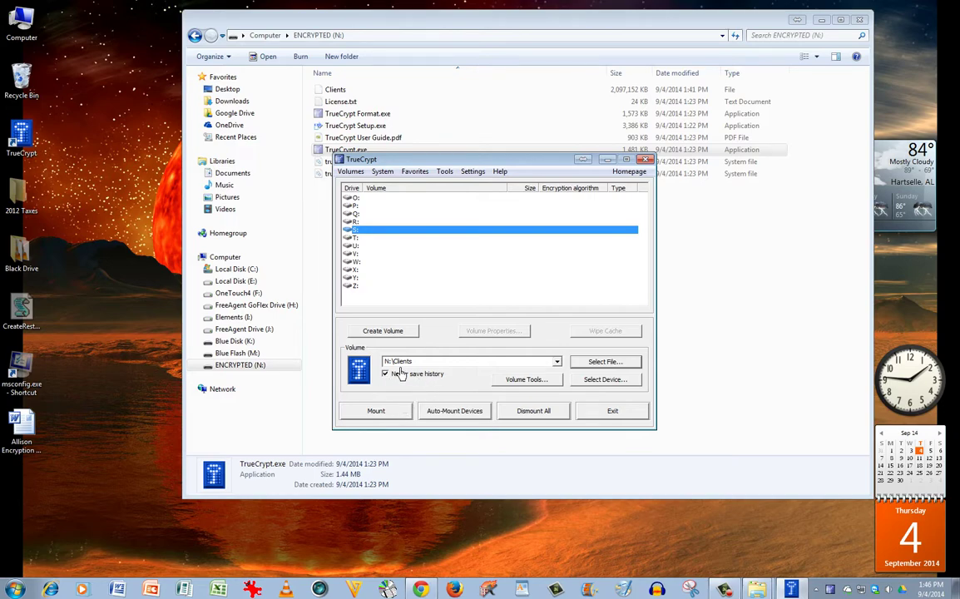
left_click(391, 413)
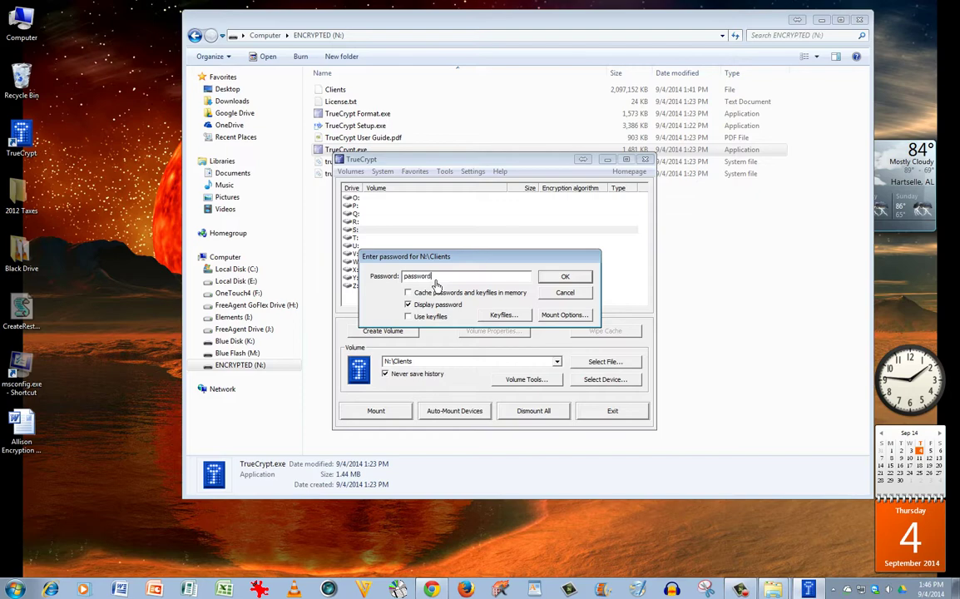
left_click(564, 277)
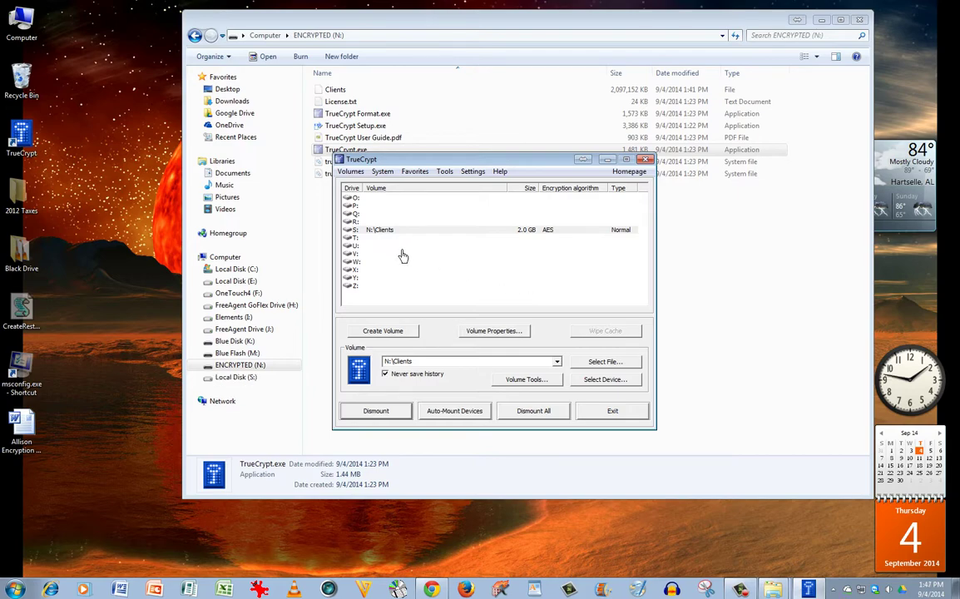
Step: Shift the TrueCrypt window up and open Computer to list the drives
left_click_drag(440, 158, 441, 147)
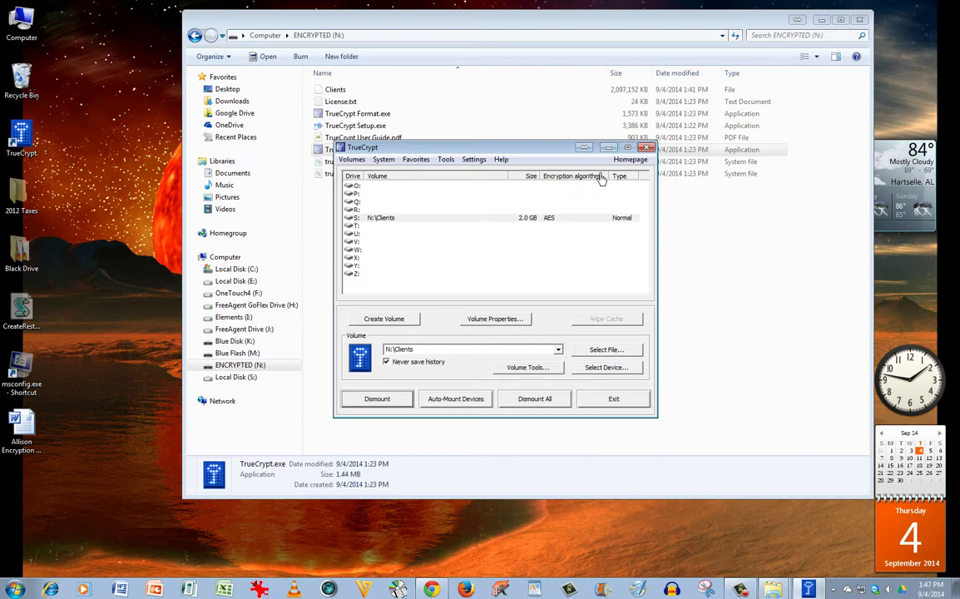
left_click(22, 27)
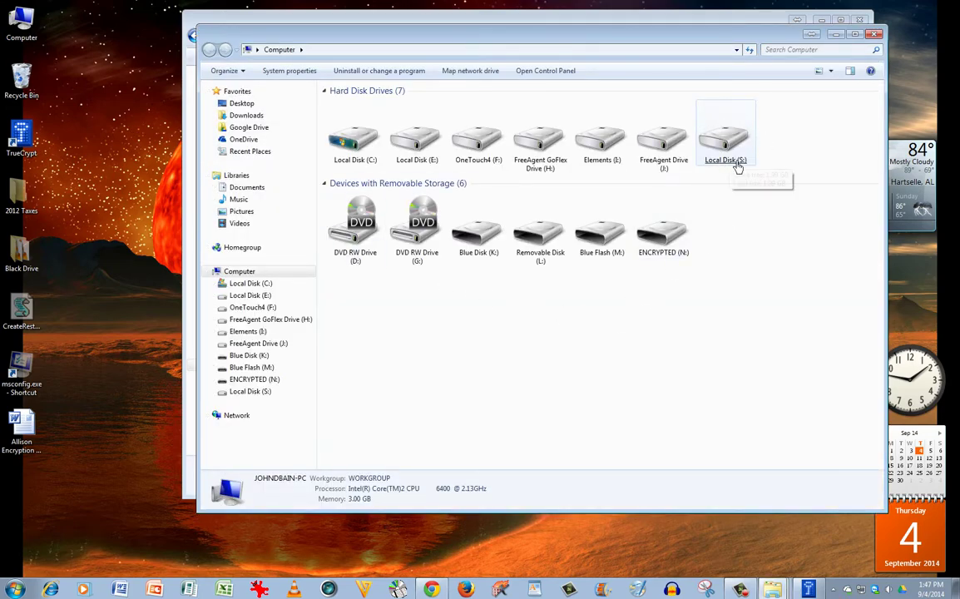
Step: Switch to the Computer window and open the empty mounted Local Disk (S:)
left_click(595, 24)
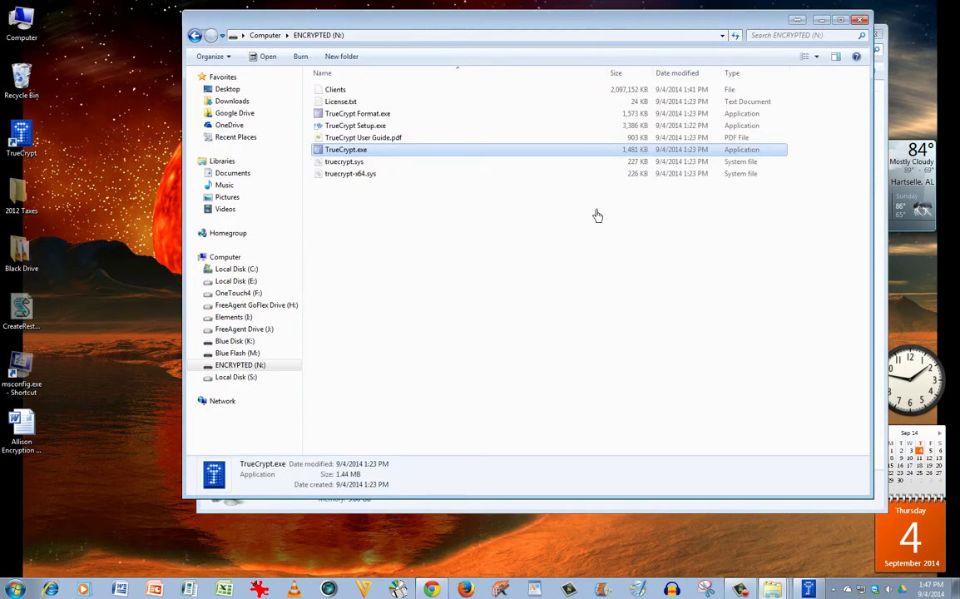
left_click(819, 591)
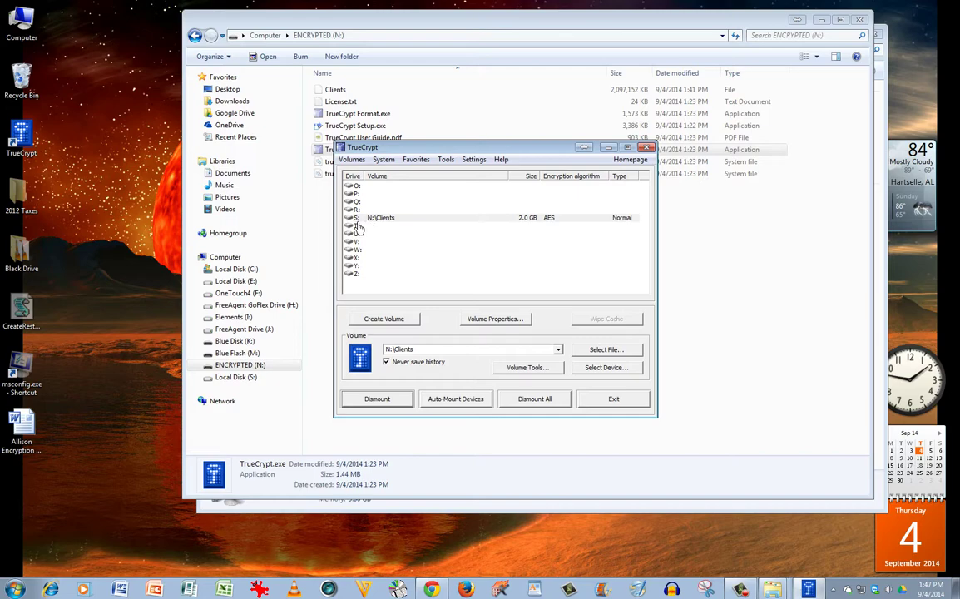
left_click(774, 590)
left_click(762, 562)
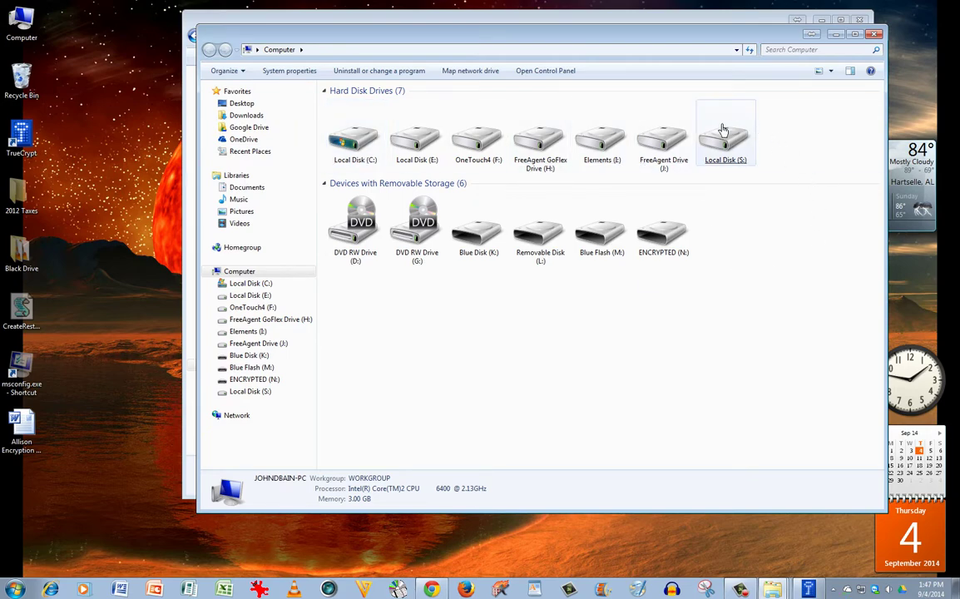
double_click(735, 152)
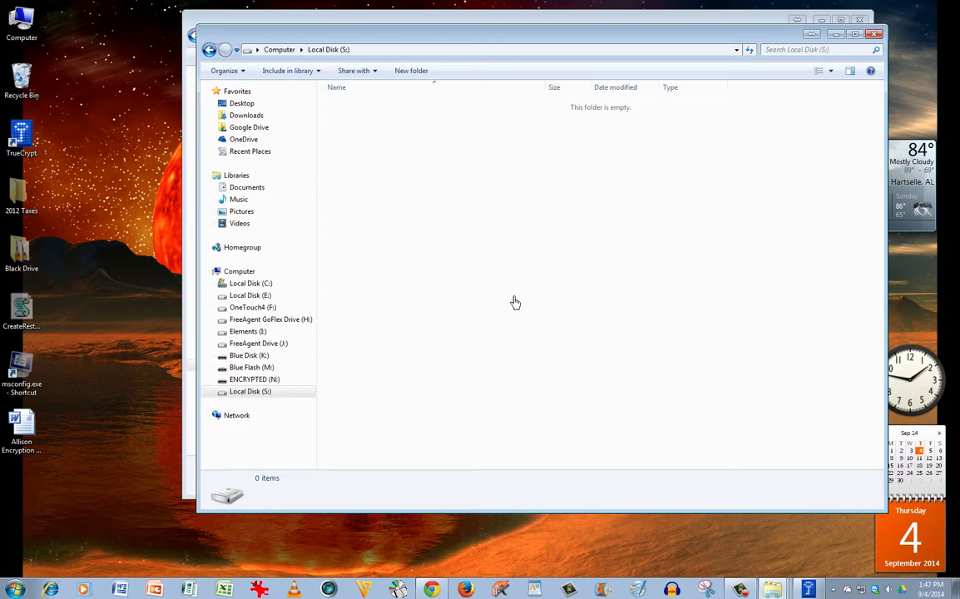
Step: Copy the encryption information RTF and 2012 Taxes folder onto Local Disk (S:), then open the RTF
left_click_drag(471, 37, 462, 52)
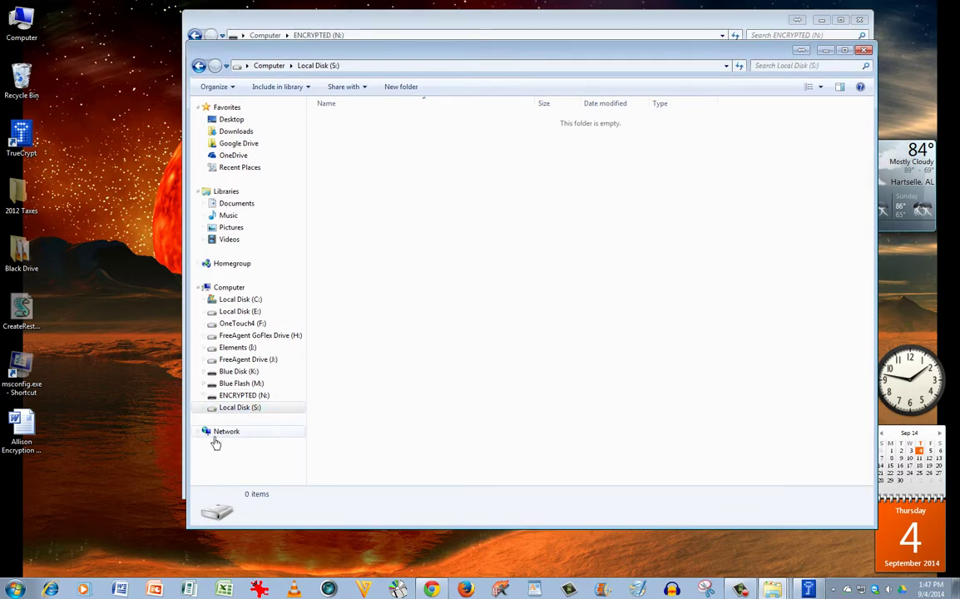
left_click_drag(20, 425, 508, 246)
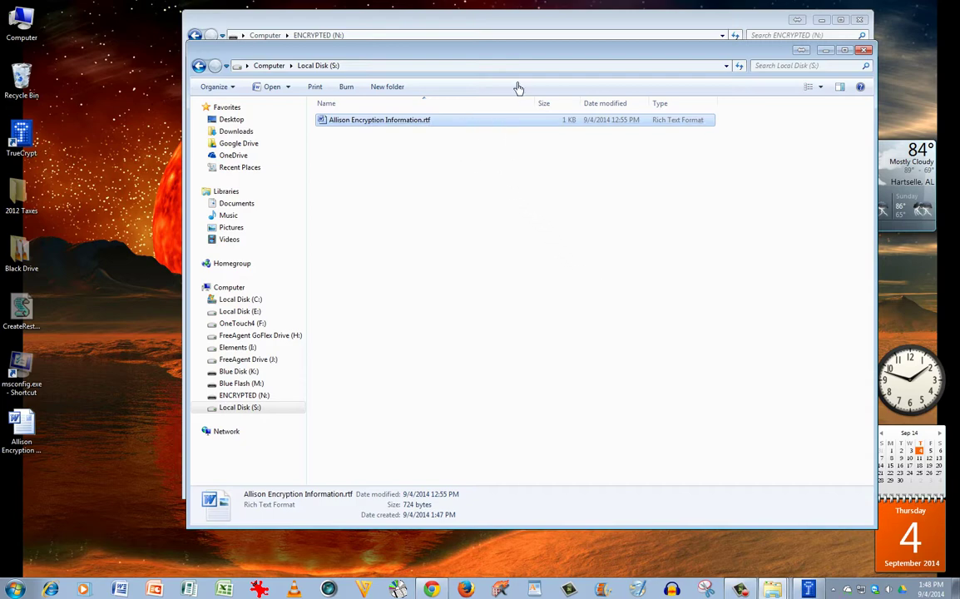
left_click_drag(514, 59, 479, 127)
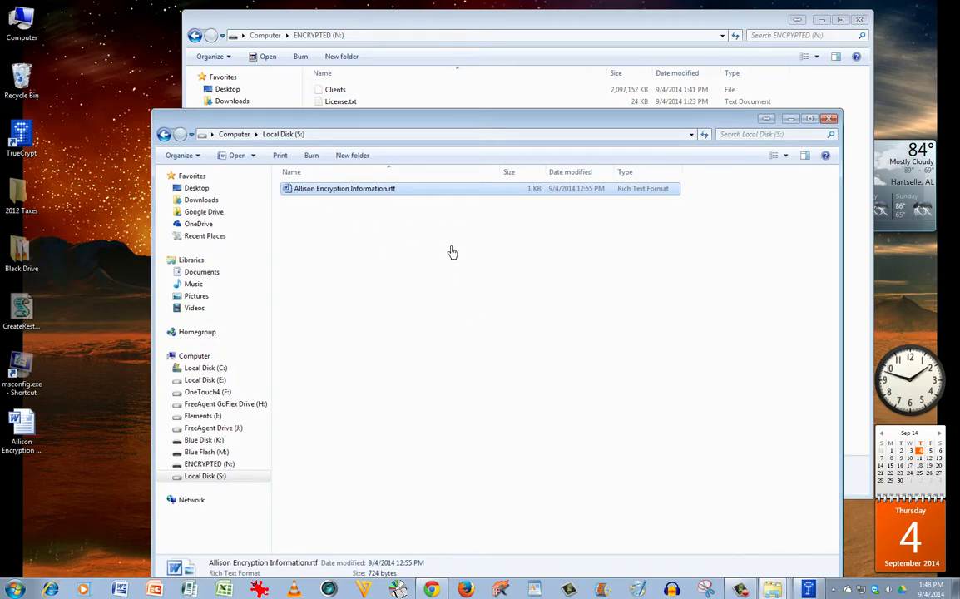
left_click_drag(370, 121, 378, 99)
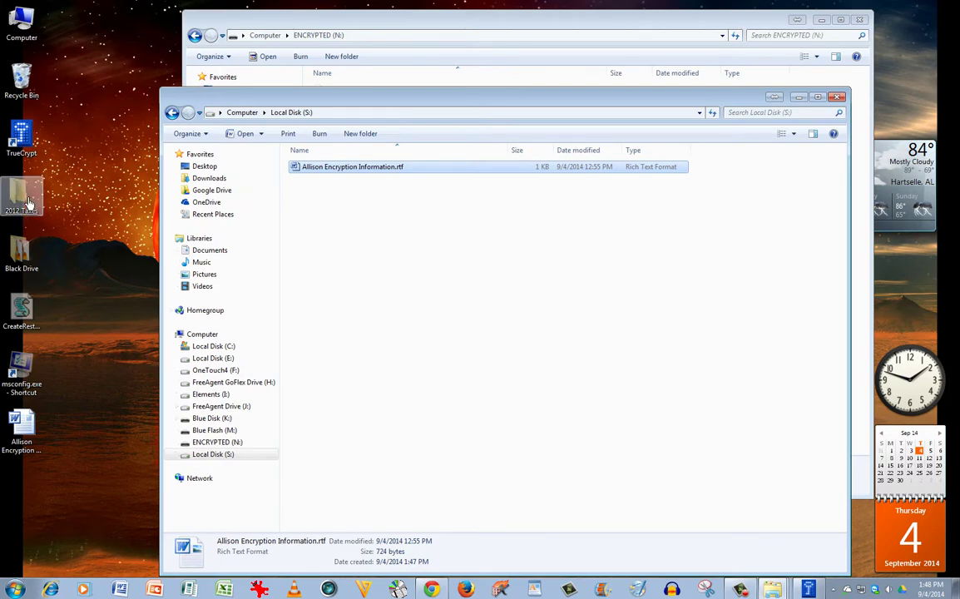
left_click_drag(27, 202, 390, 262)
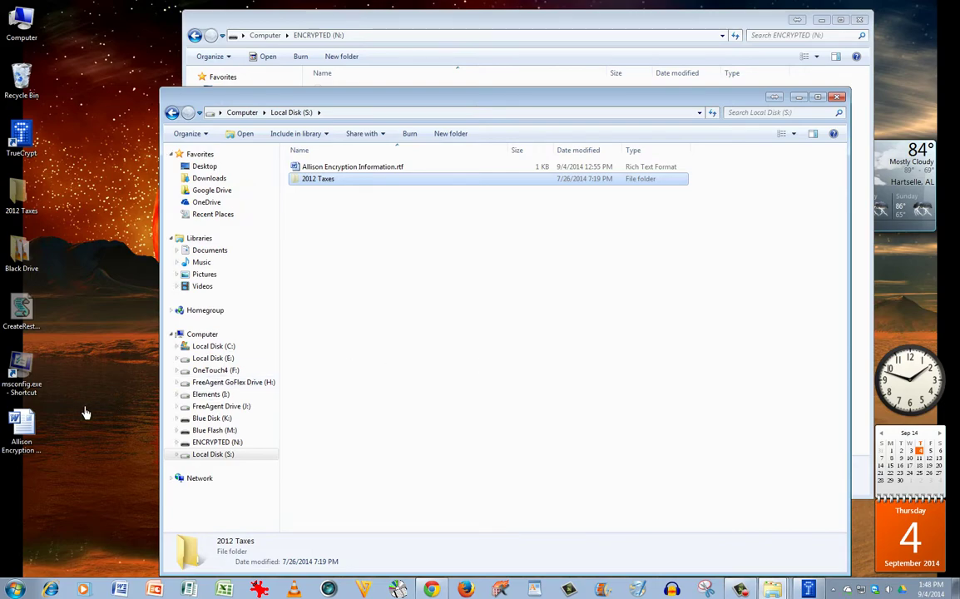
left_click(23, 428)
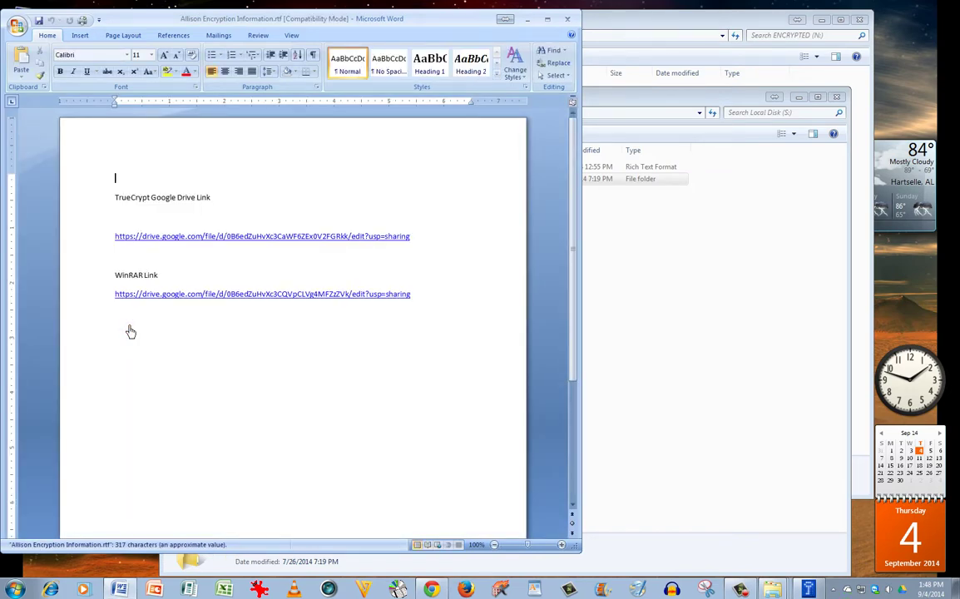
Step: Save the encryption information document as a Word .docx on Local Disk (S:), then minimize Word
left_click_drag(296, 22, 447, 31)
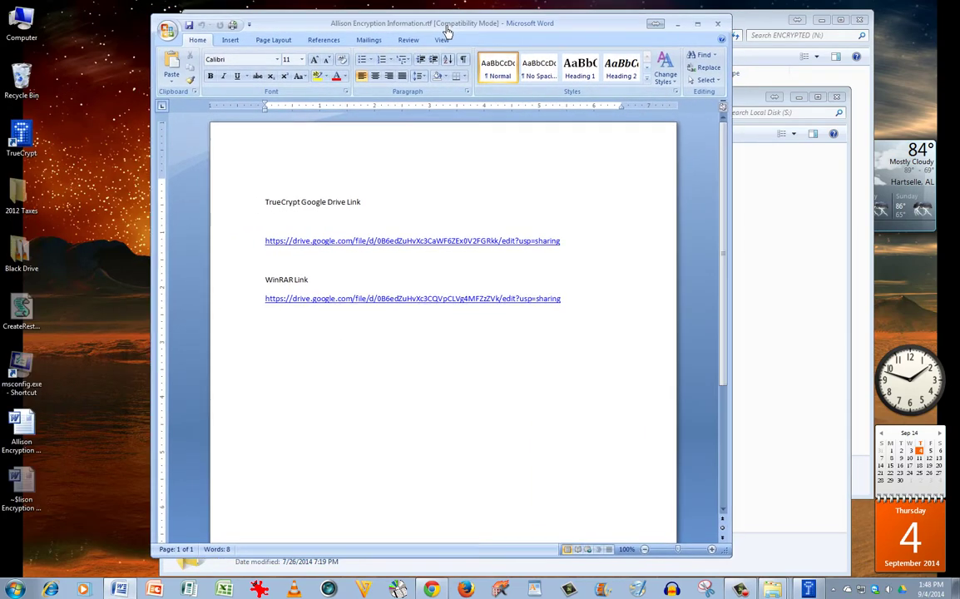
left_click(169, 31)
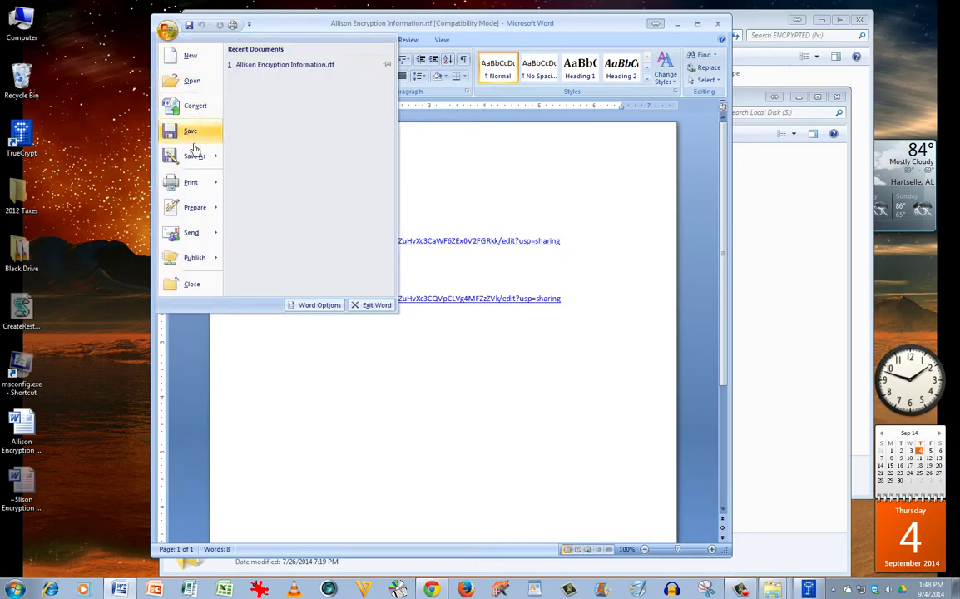
left_click(289, 74)
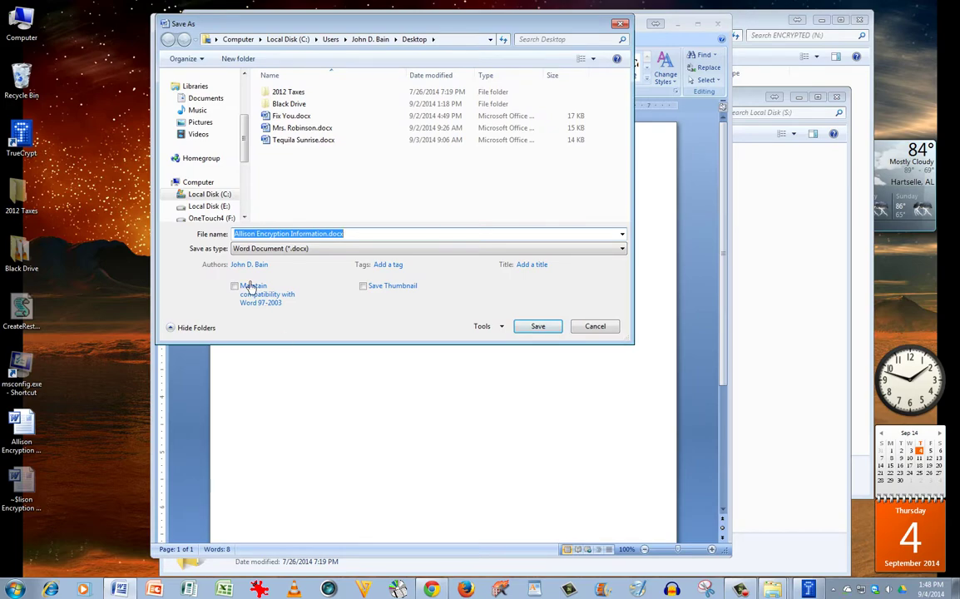
scroll(248, 150, "down", 4)
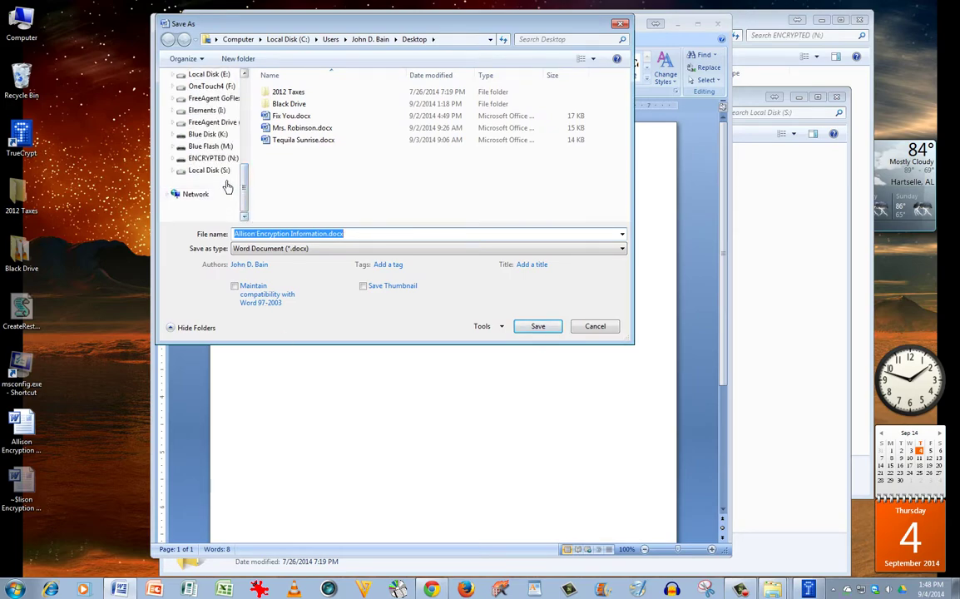
left_click(215, 171)
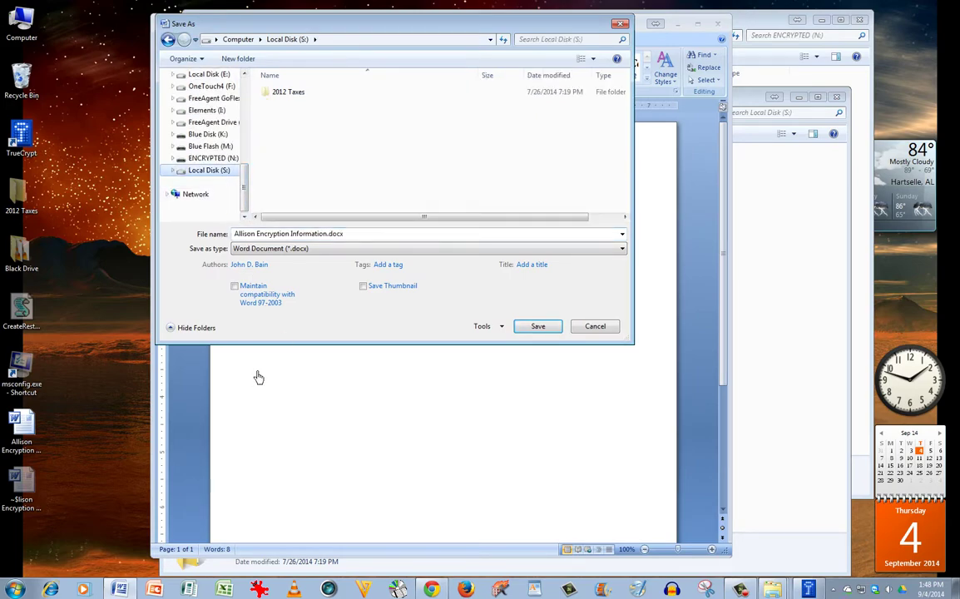
left_click(539, 326)
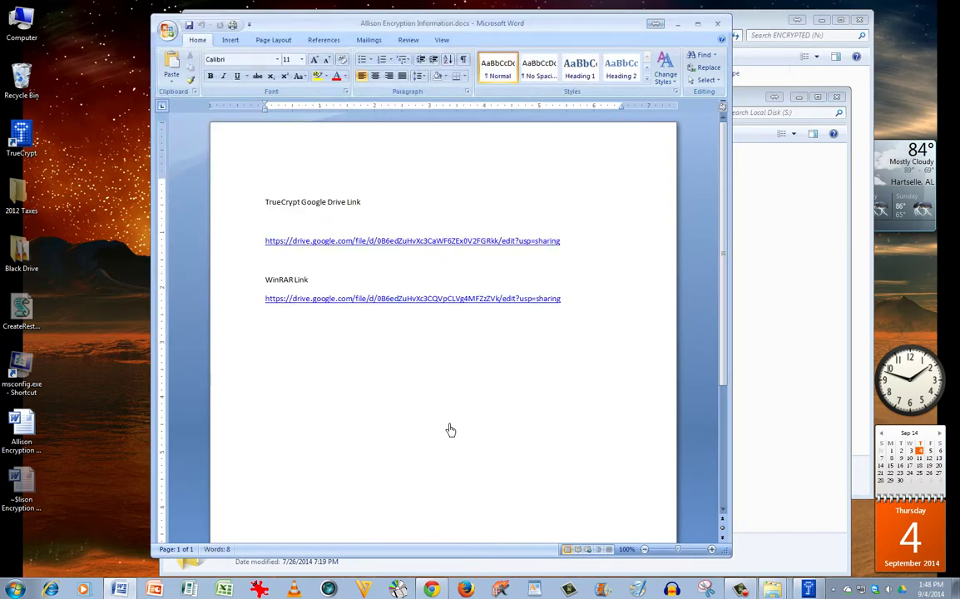
left_click(677, 23)
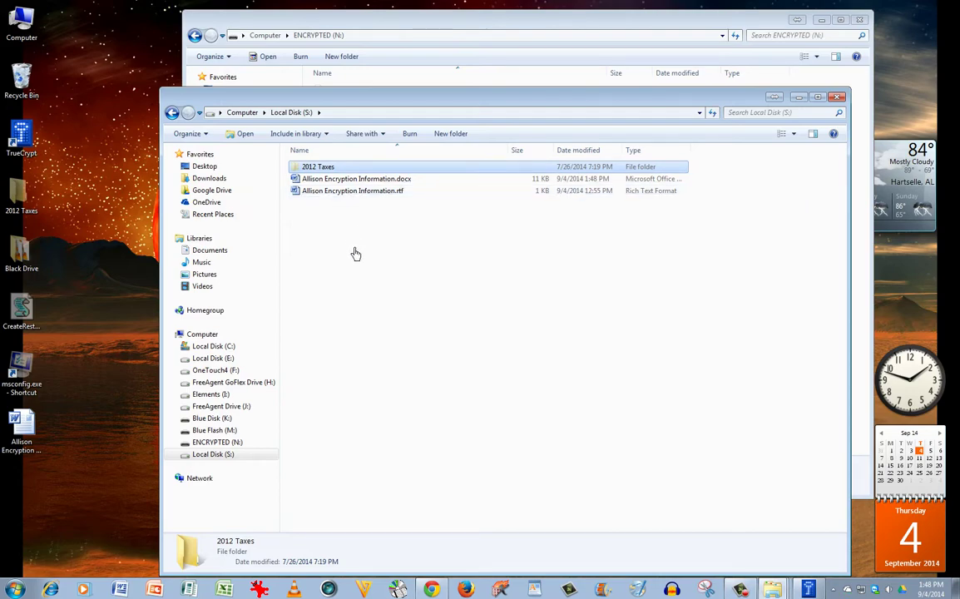
Step: Close the S: window, then dismount the N:\Clients volume from S: in TrueCrypt and exit
left_click(837, 98)
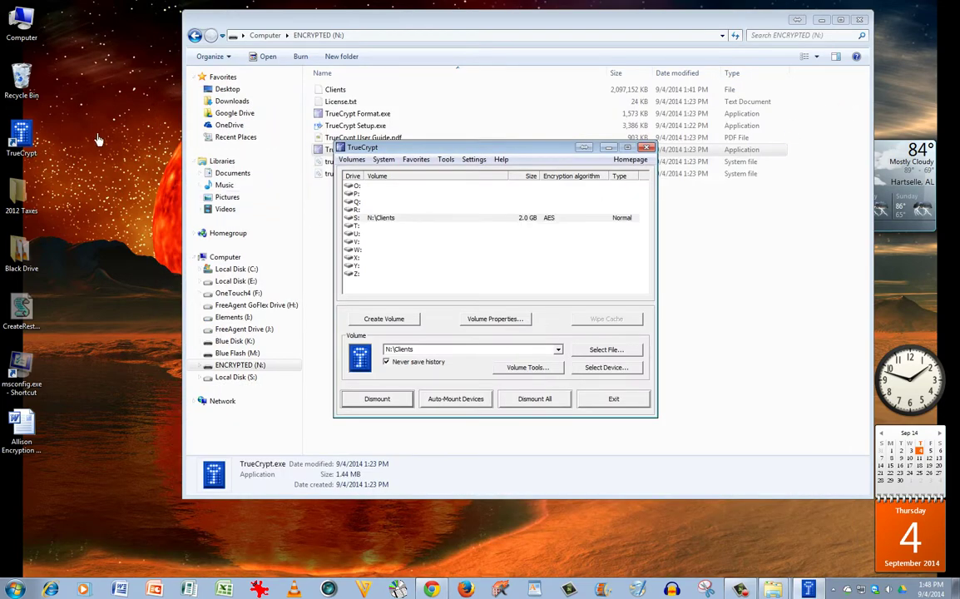
left_click(645, 147)
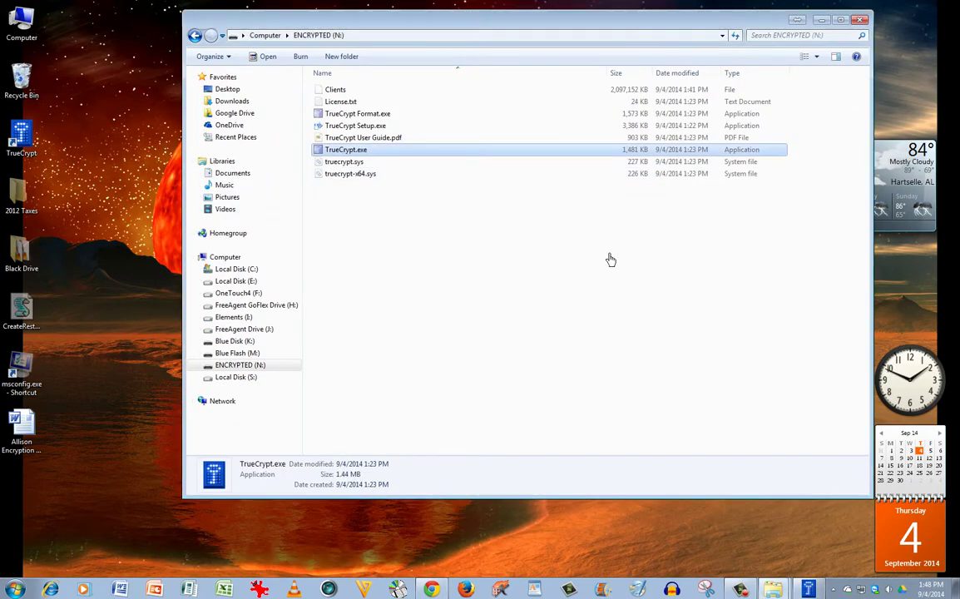
left_click(807, 591)
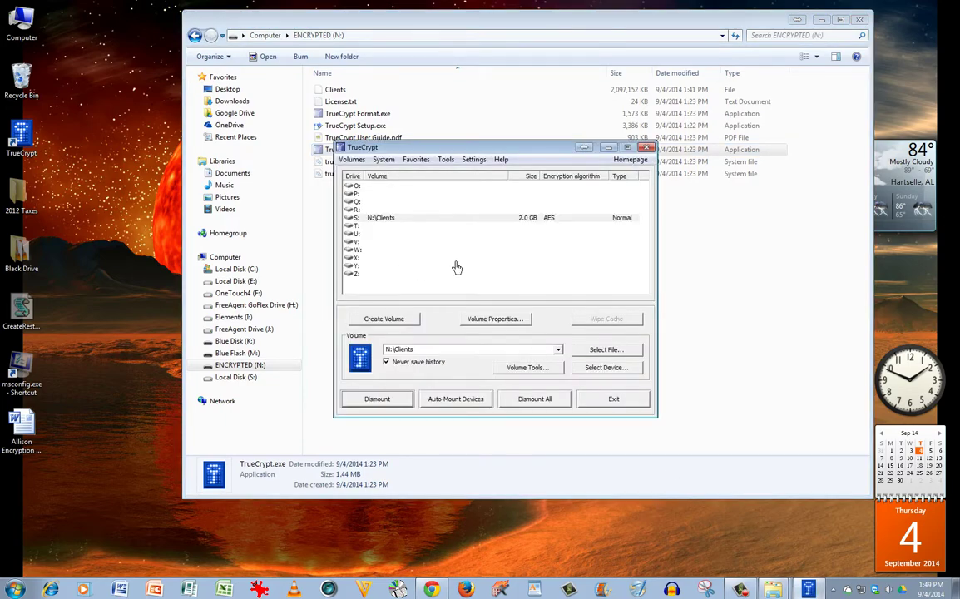
left_click_drag(449, 153, 484, 219)
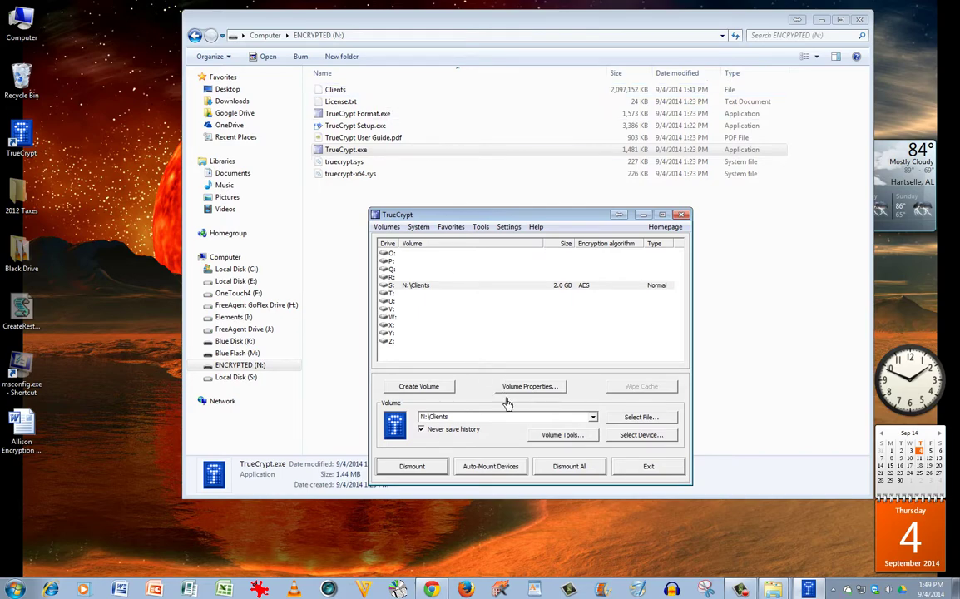
left_click_drag(533, 221, 531, 214)
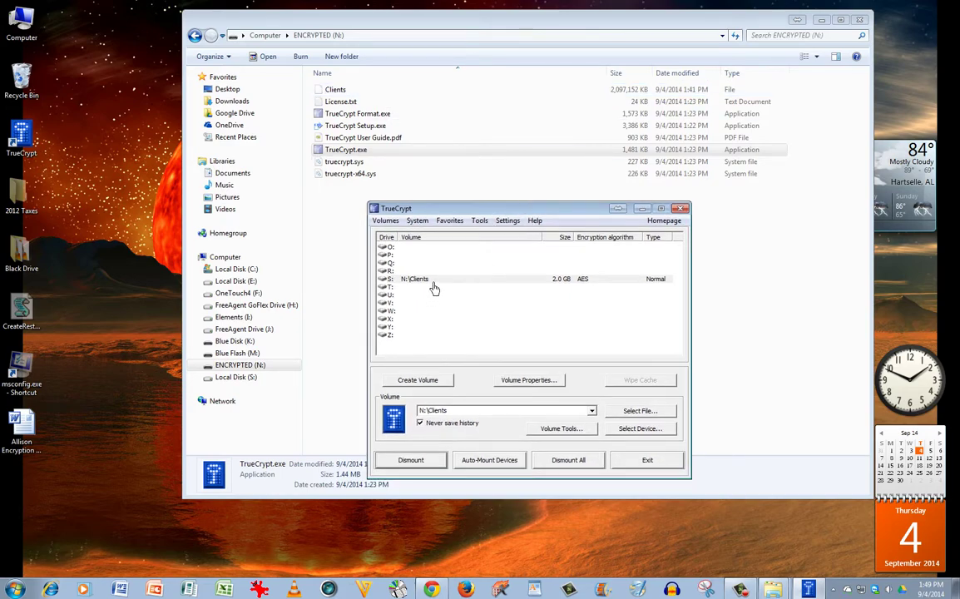
left_click(435, 280)
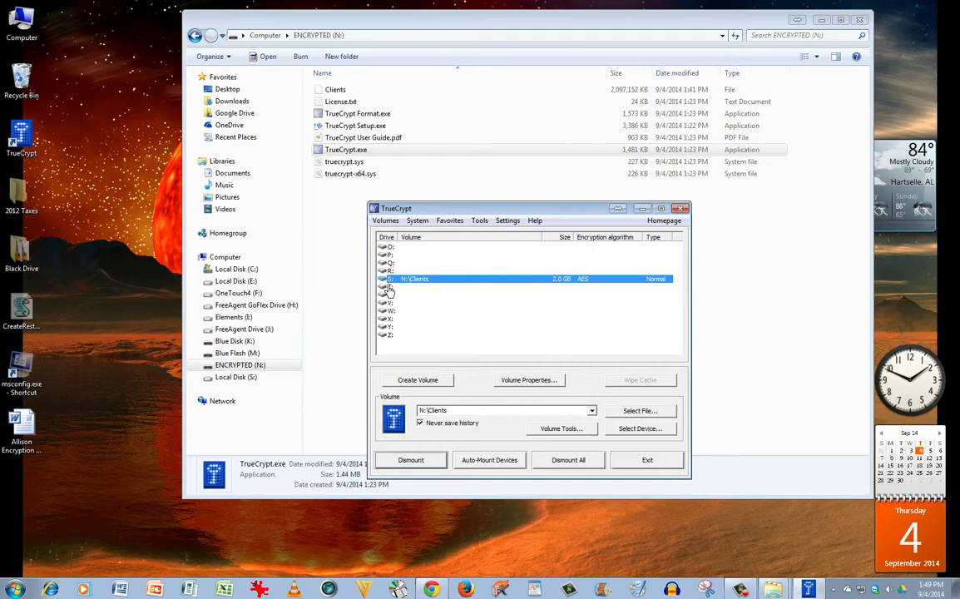
left_click(435, 464)
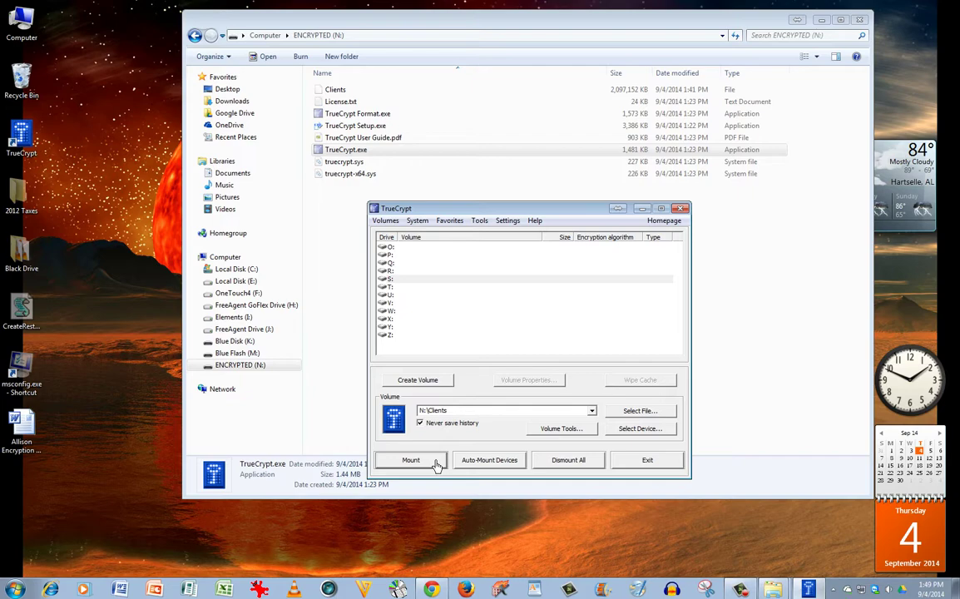
left_click(650, 461)
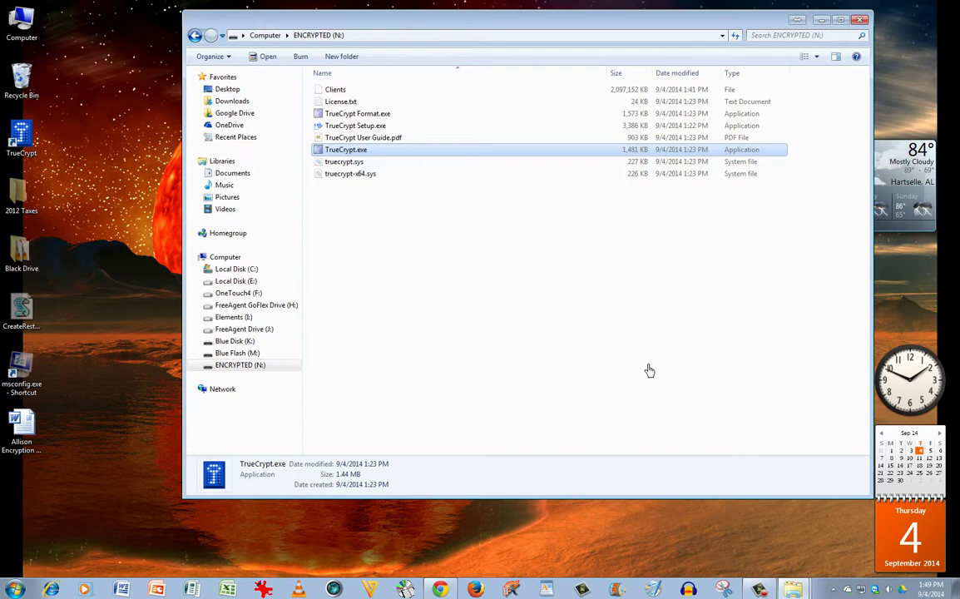
Step: Close the old N: window and reopen ENCRYPTED (N:) through the Computer view
left_click(860, 19)
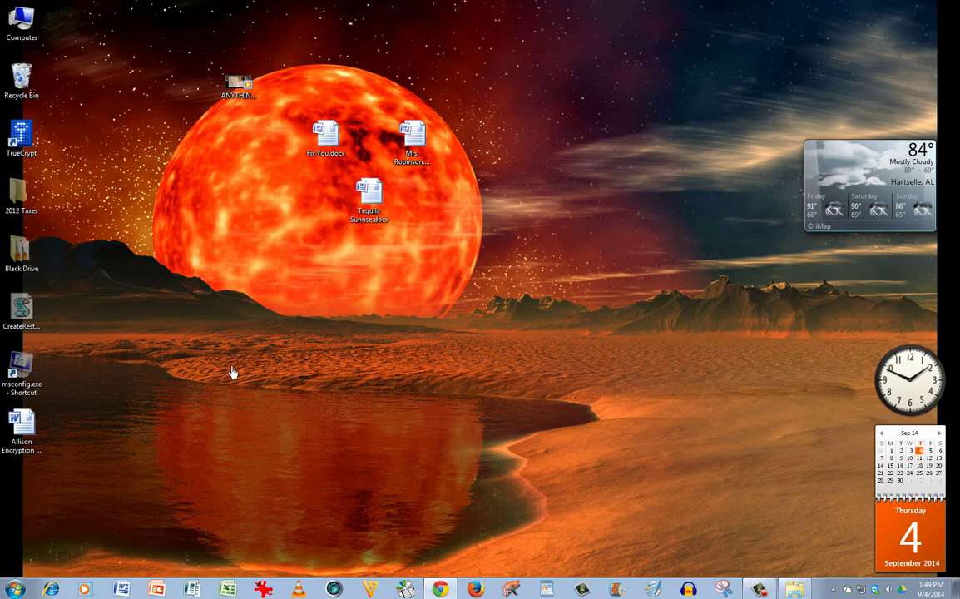
double_click(23, 25)
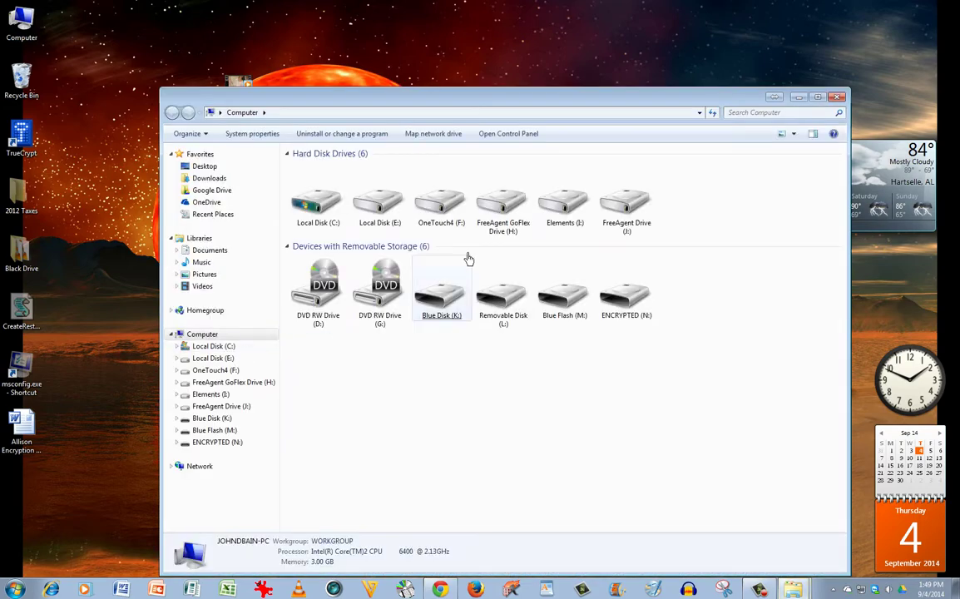
left_click_drag(507, 103, 497, 57)
double_click(616, 245)
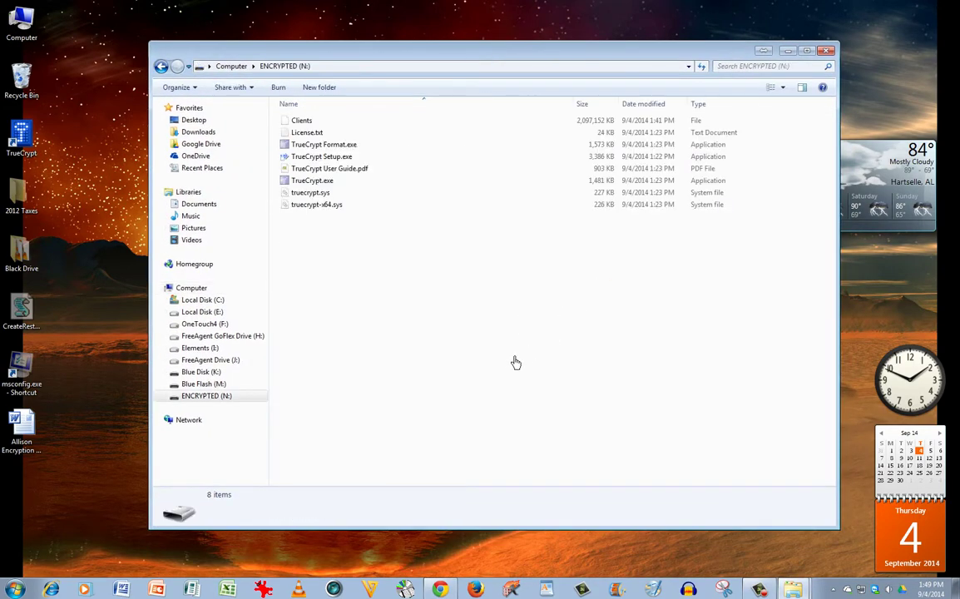
Step: Launch TrueCrypt.exe from ENCRYPTED (N:) and browse for a volume file
left_click(337, 179)
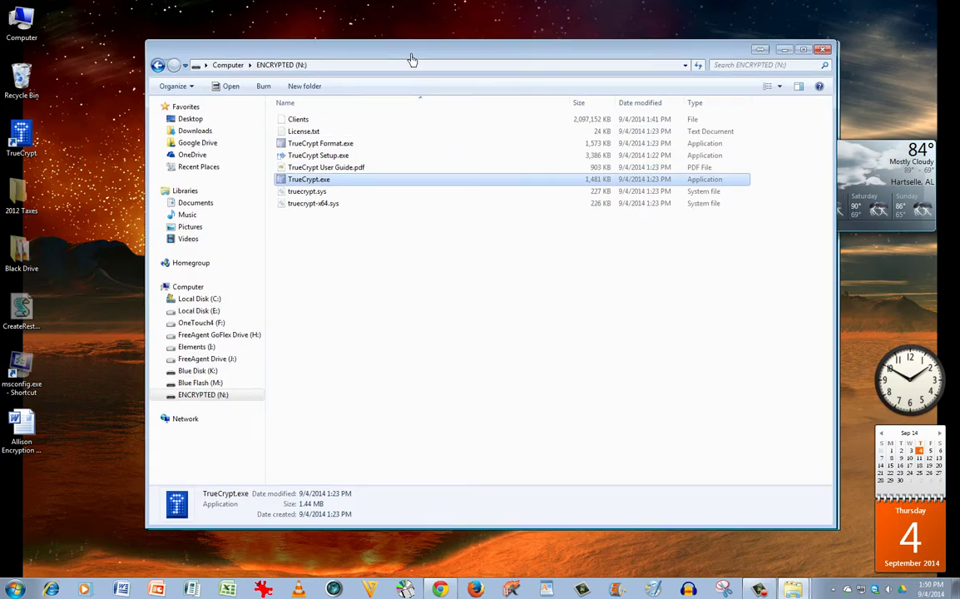
left_click_drag(412, 60, 362, 48)
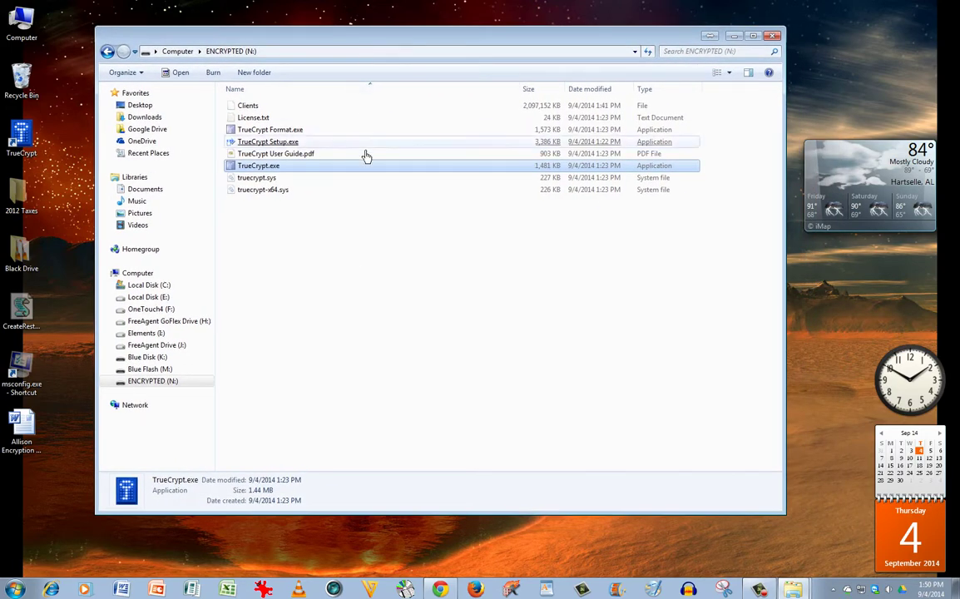
left_click_drag(306, 37, 348, 35)
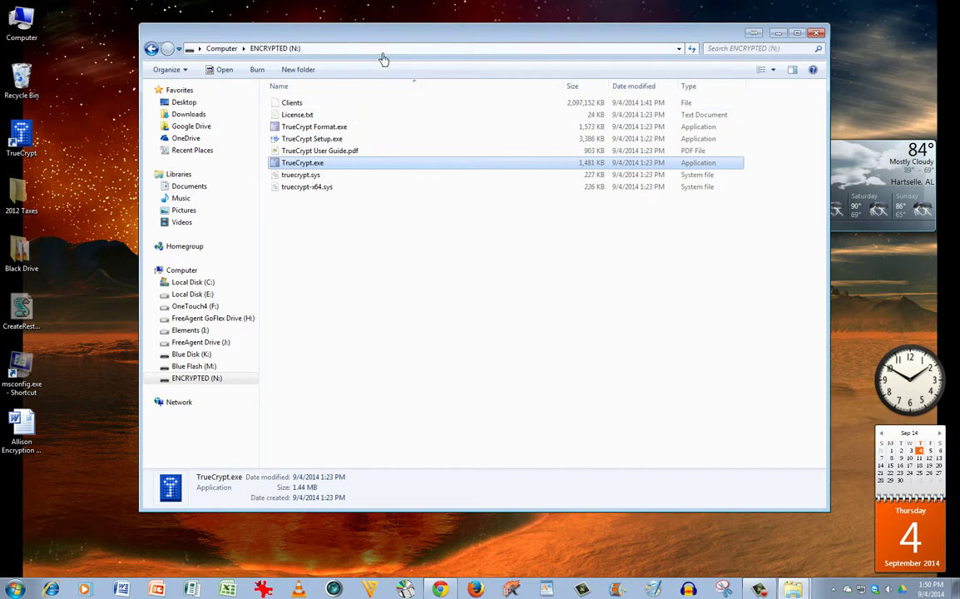
left_click_drag(384, 43, 353, 44)
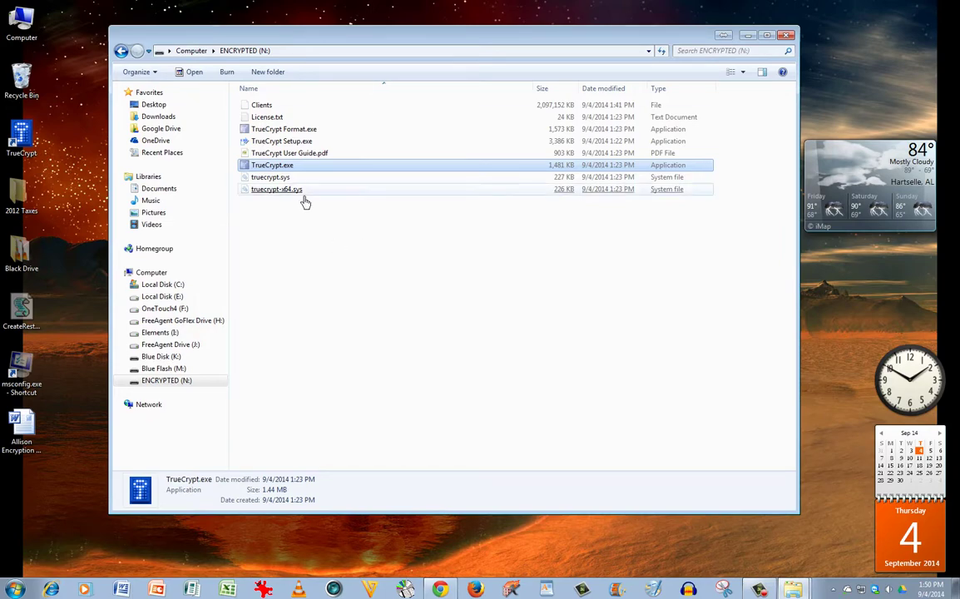
double_click(267, 164)
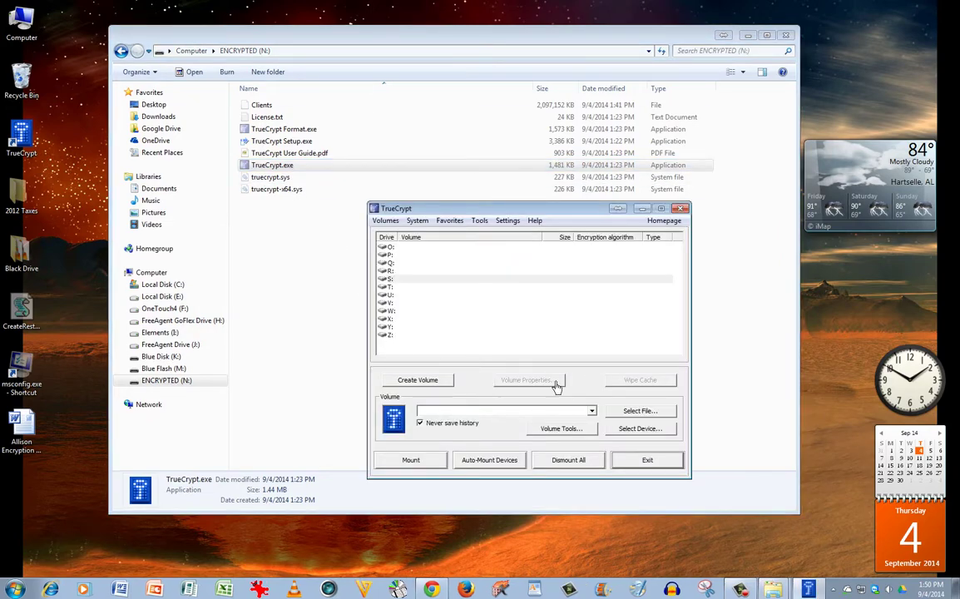
left_click(640, 410)
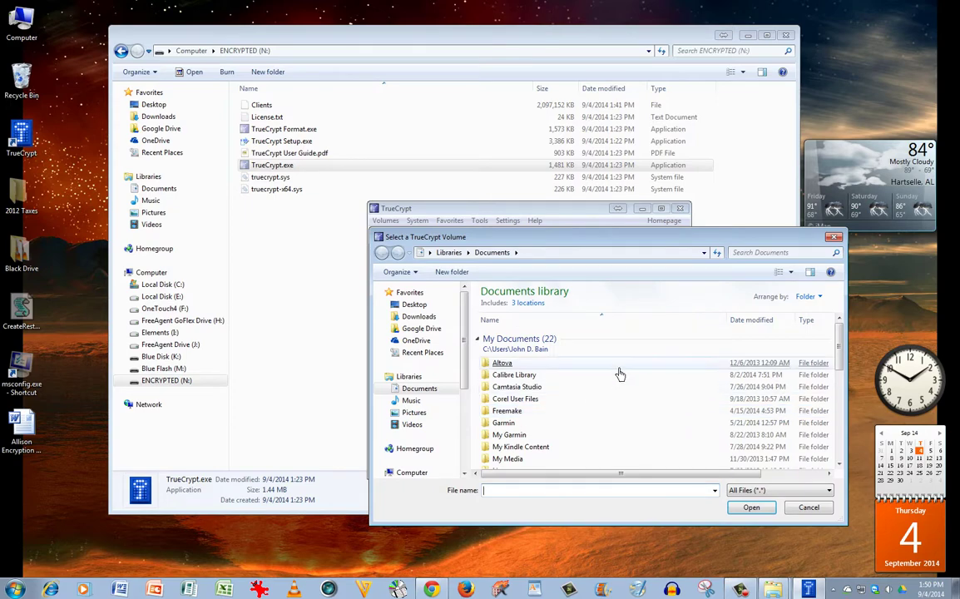
Step: Pick the Clients container on ENCRYPTED (N:) and mount it as S: with its password
scroll(454, 425, "down", 4)
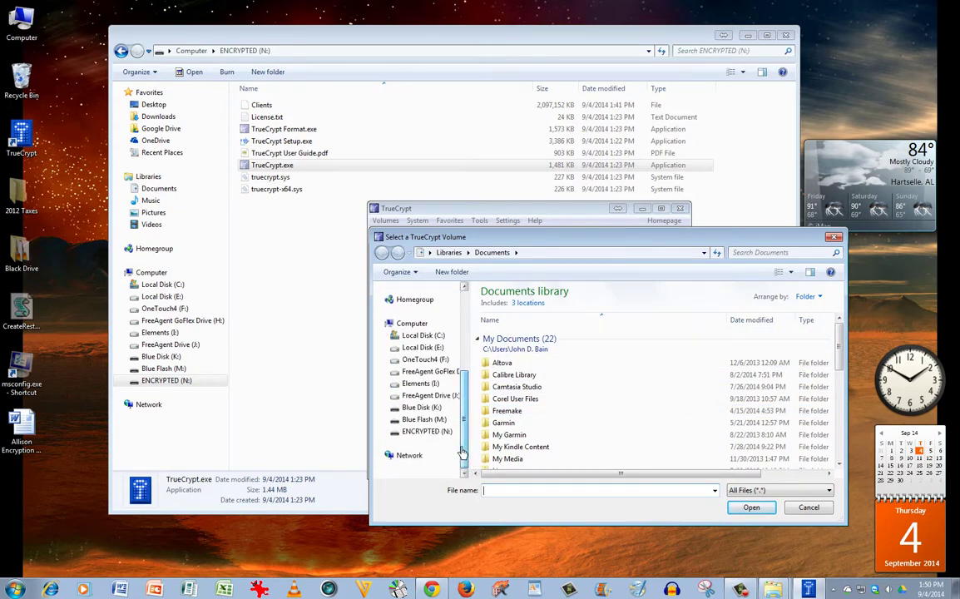
left_click(441, 442)
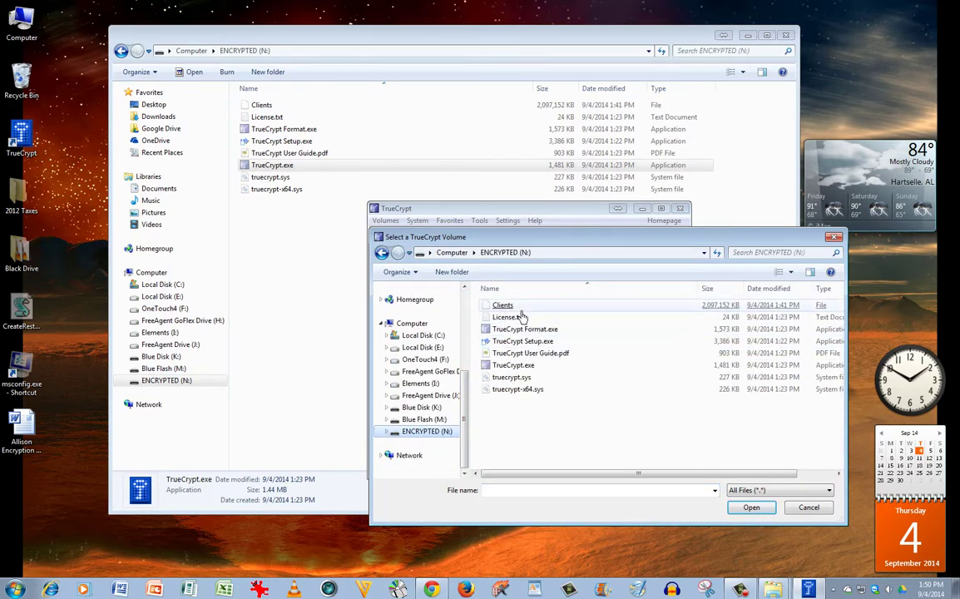
double_click(504, 306)
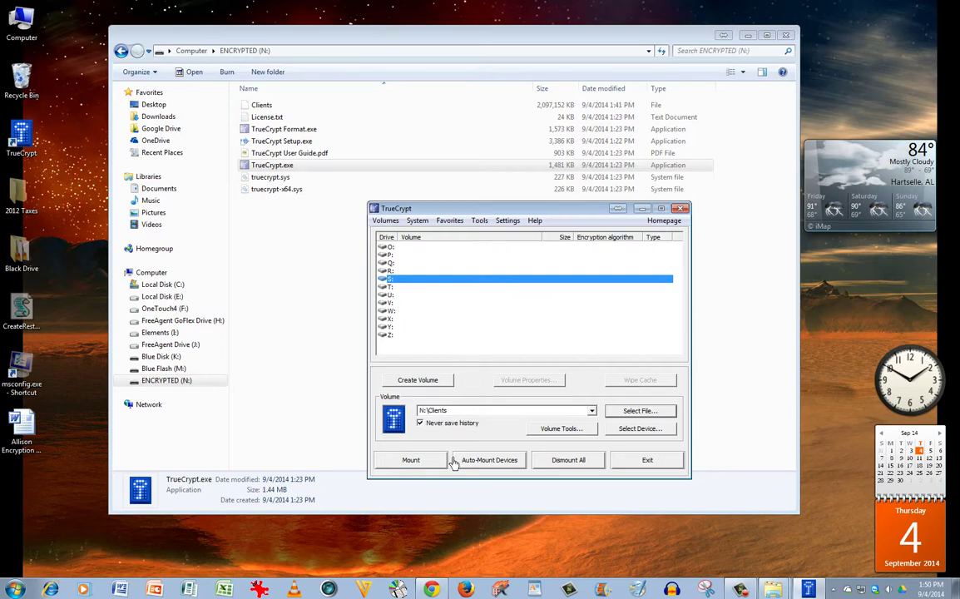
left_click(411, 460)
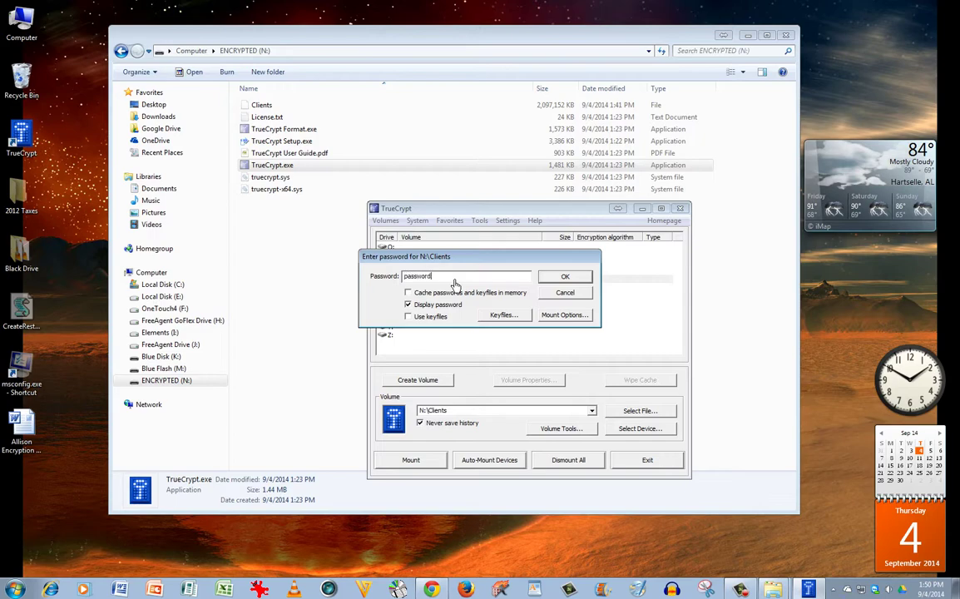
type("password")
left_click(565, 276)
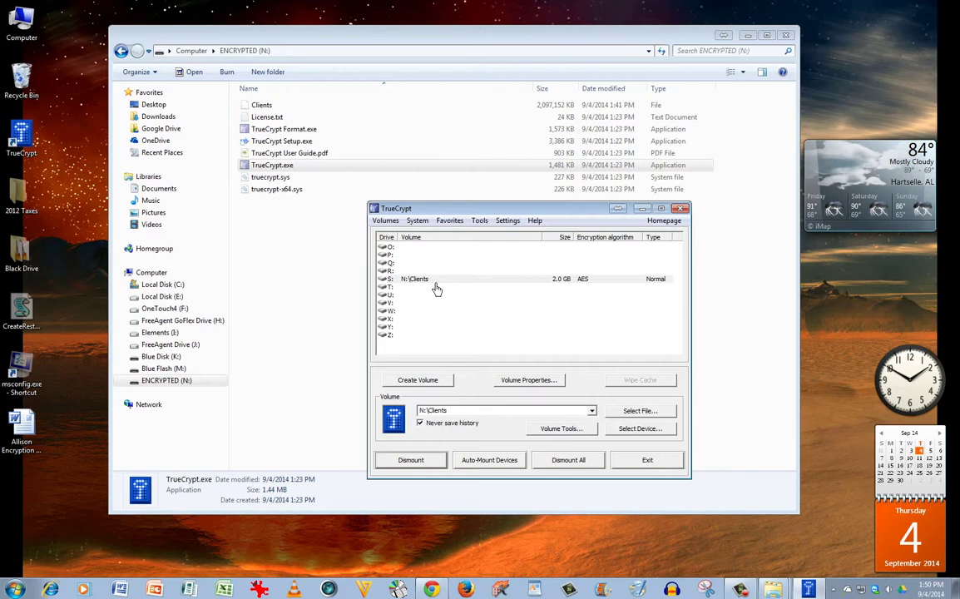
Step: Open S: to view its three items, close it, dismount the Clients volume and quit TrueCrypt
left_click(438, 284)
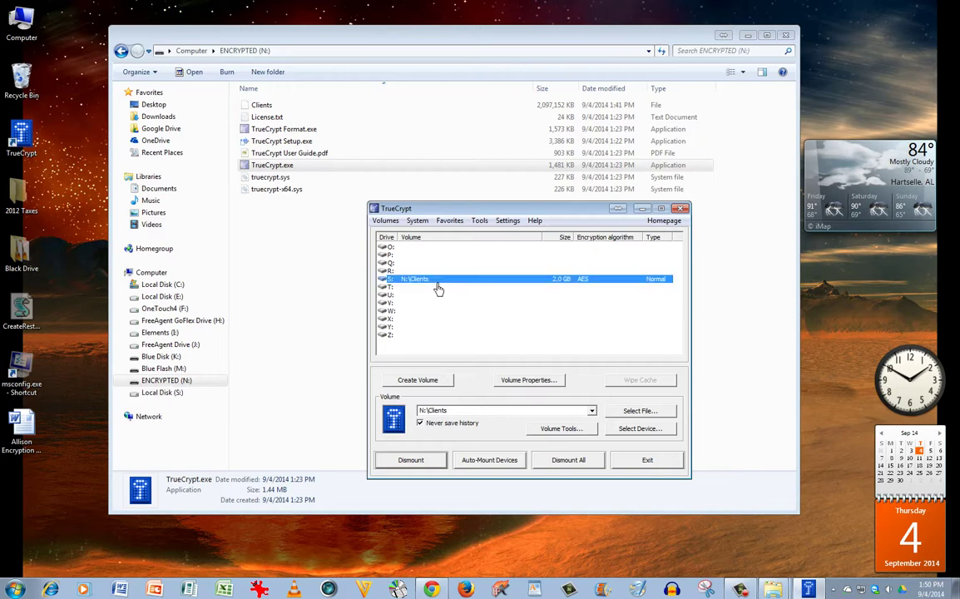
double_click(438, 287)
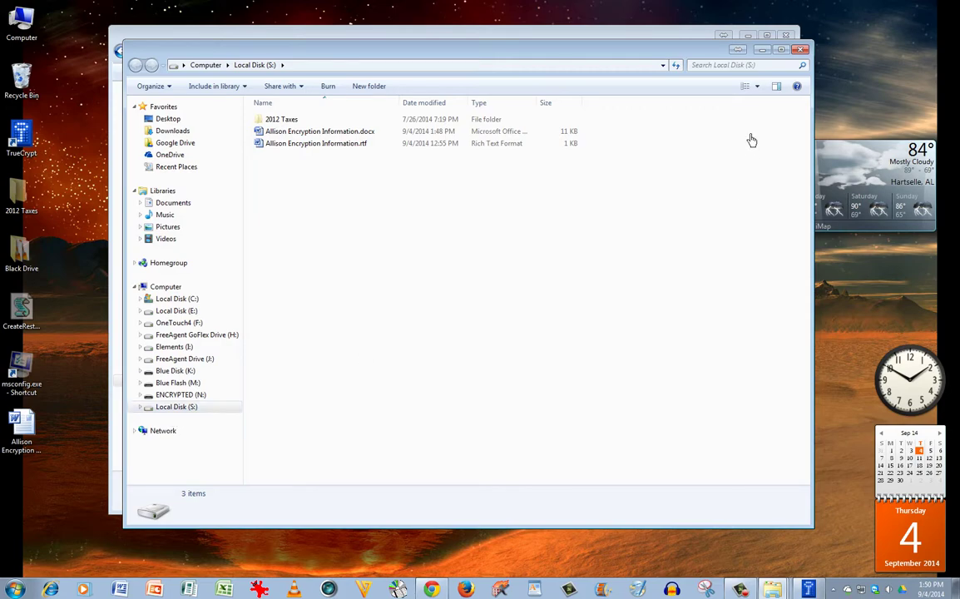
left_click(802, 50)
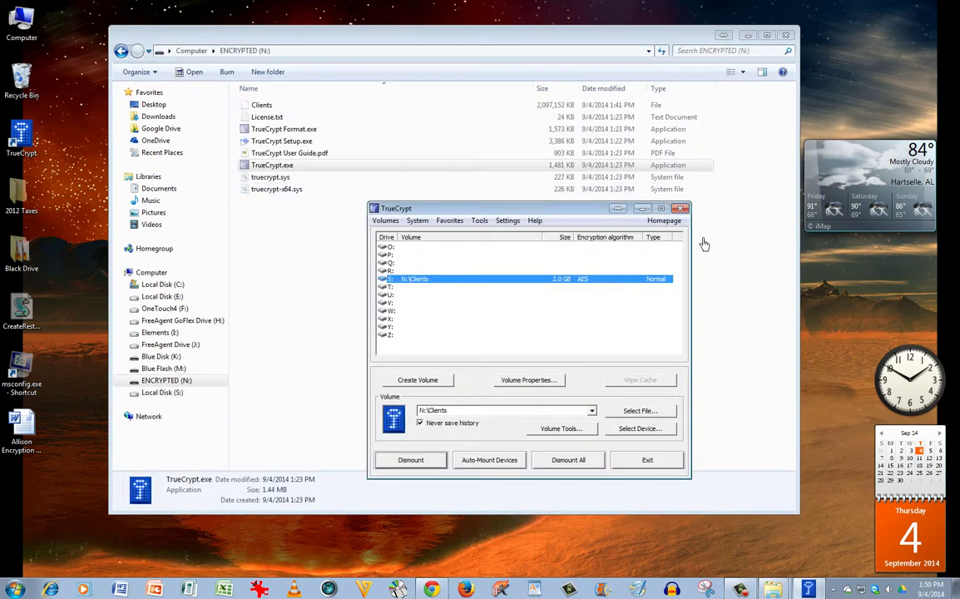
left_click(437, 462)
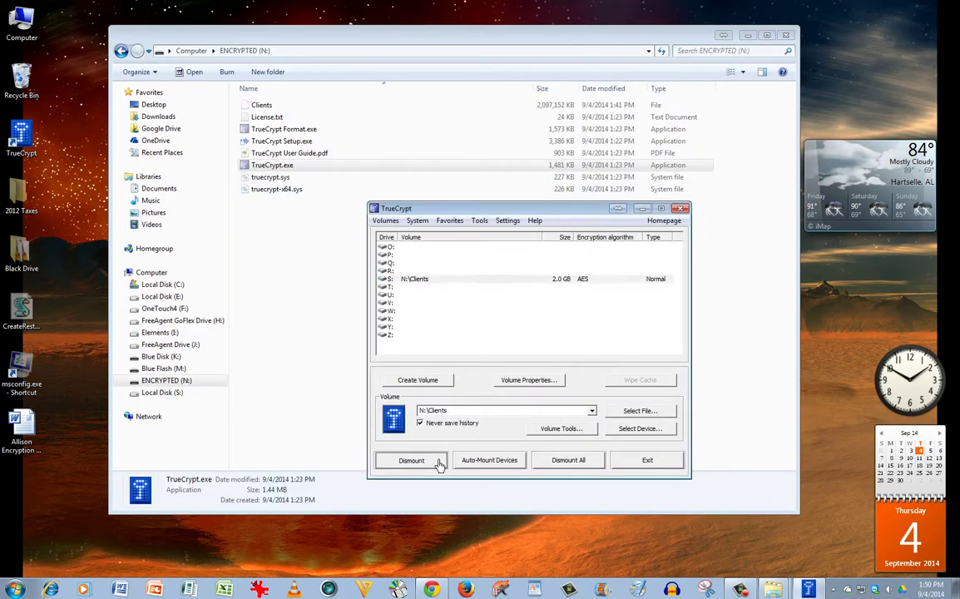
left_click(642, 467)
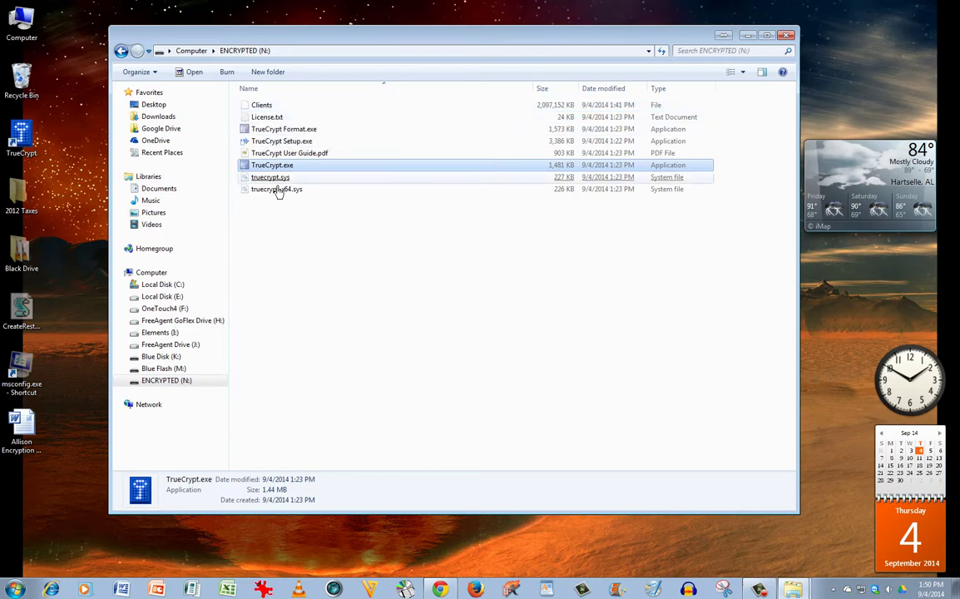
Step: Open Elements (I:) from Computer in a second window, arranged beside the ENCRYPTED (N:) window
left_click(264, 104)
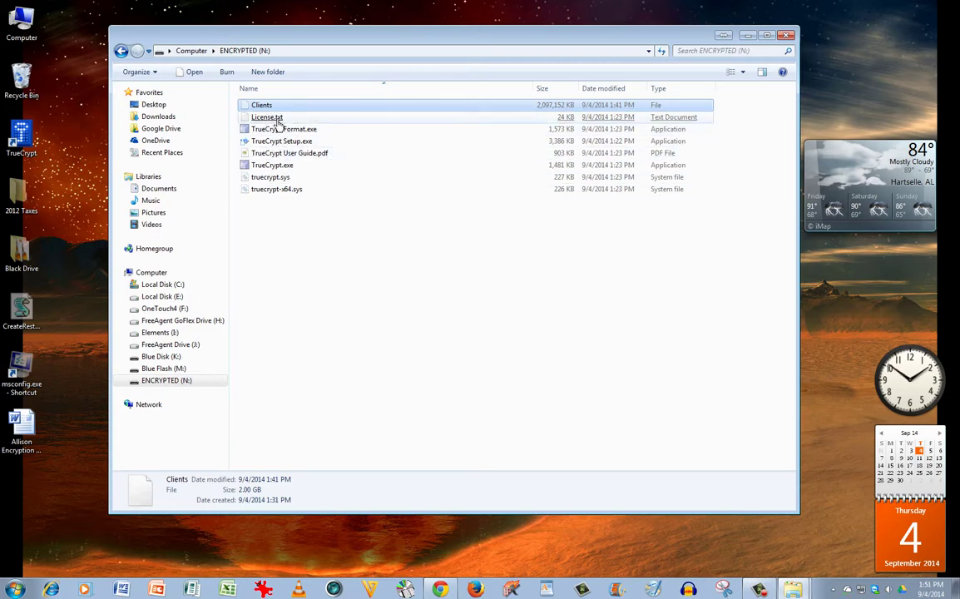
mouse_move(273, 117)
left_mouse_down()
mouse_move(204, 140)
mouse_move(85, 204)
mouse_move(204, 139)
mouse_move(271, 127)
left_mouse_up()
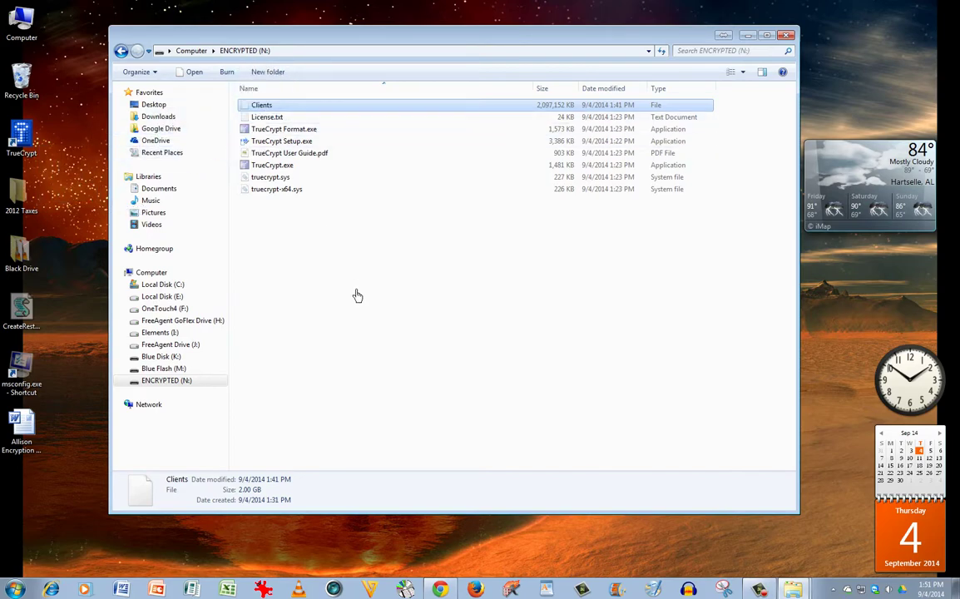
left_click_drag(381, 47, 456, 43)
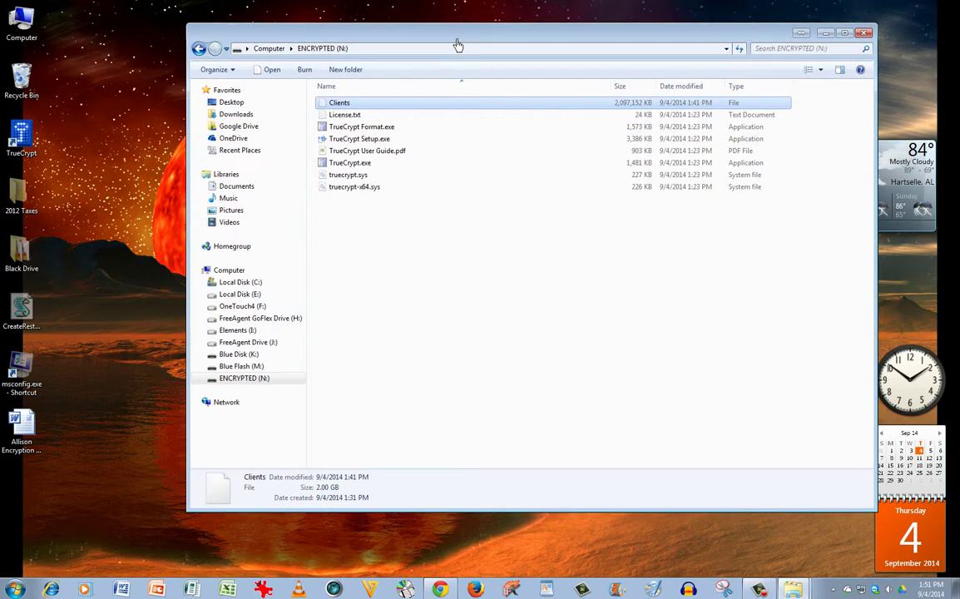
double_click(22, 23)
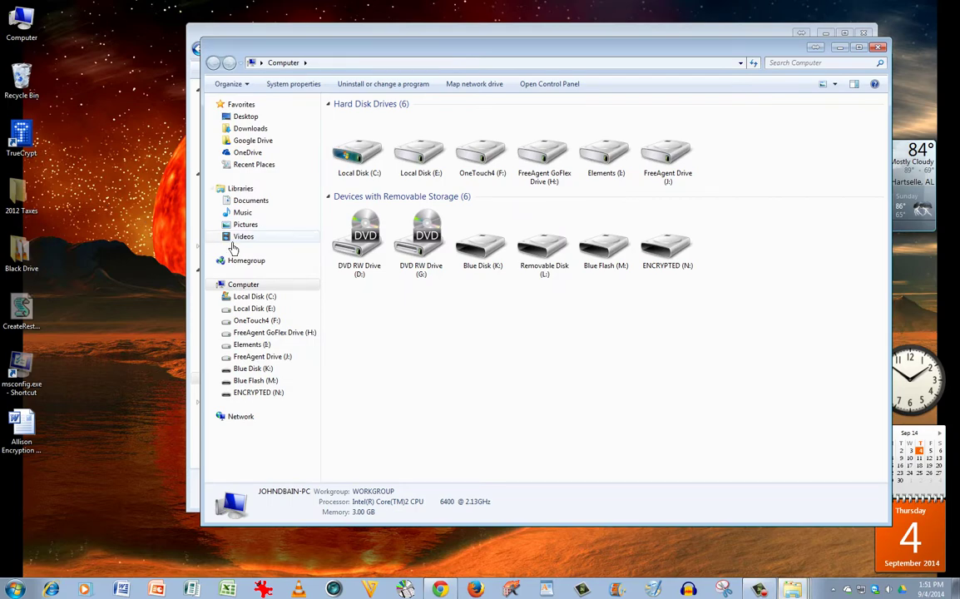
double_click(607, 165)
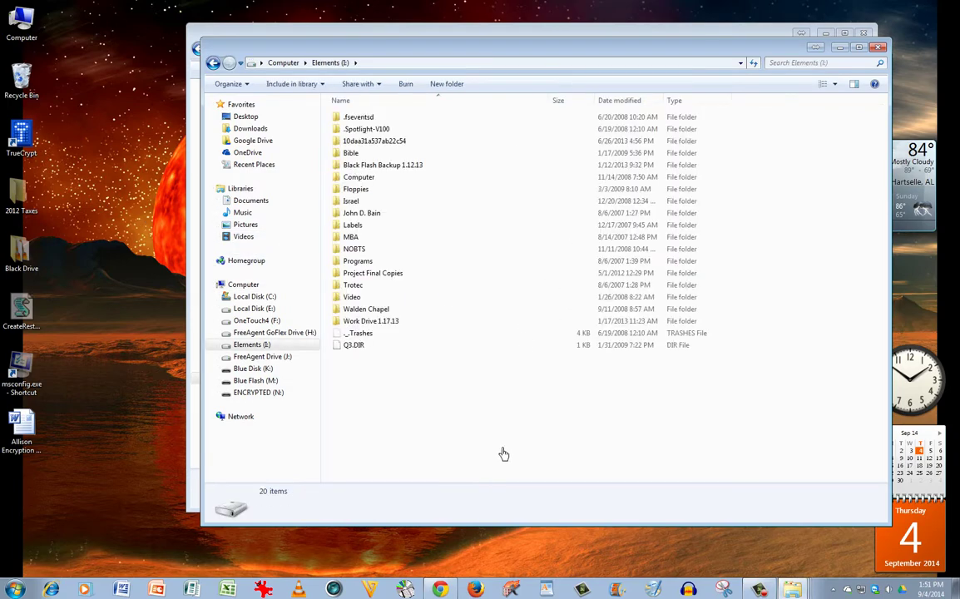
left_click_drag(463, 52, 648, 206)
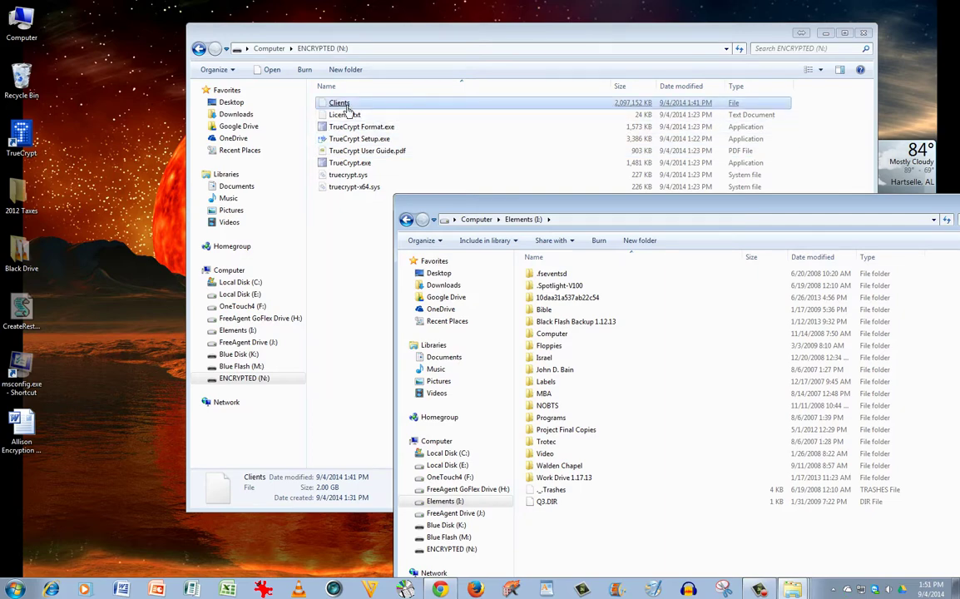
mouse_move(348, 107)
left_mouse_down()
mouse_move(608, 542)
mouse_move(449, 311)
mouse_move(381, 161)
mouse_move(329, 90)
mouse_move(336, 106)
left_mouse_up()
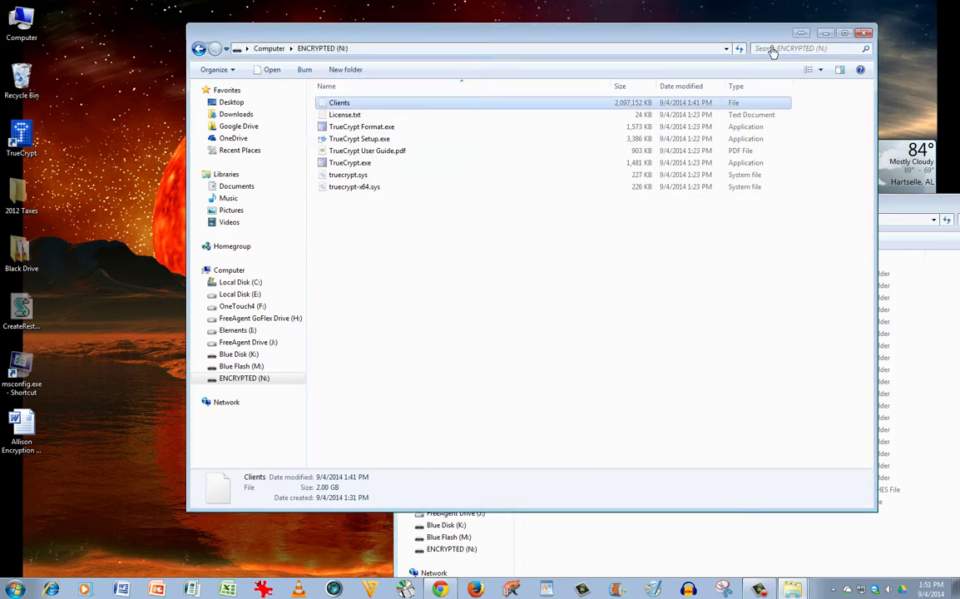
left_click_drag(914, 208, 749, 118)
Step: Set Folder Options to Don't show hidden files, folders, or drives, then close the Elements (I:) and N: windows
left_click(264, 155)
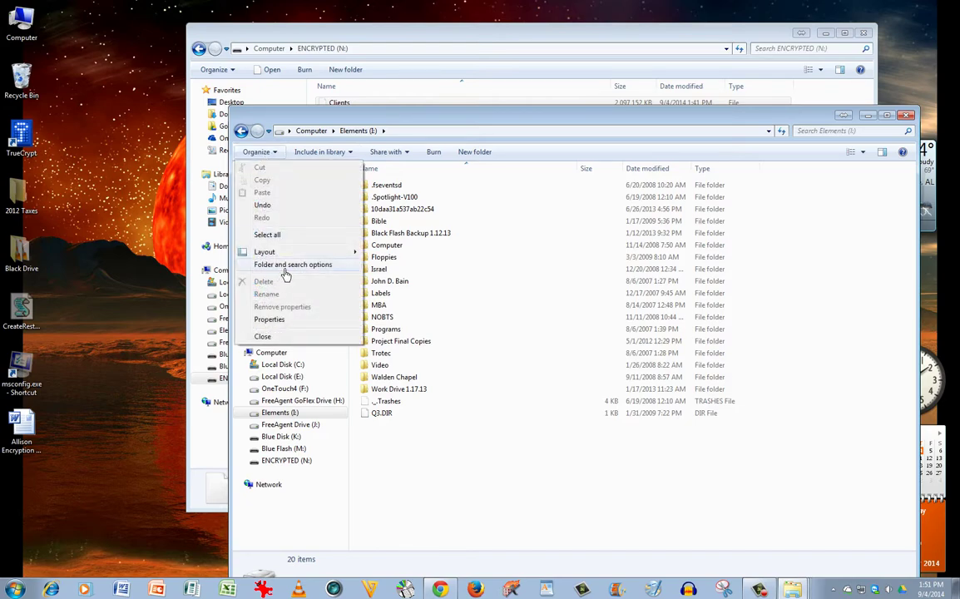
left_click(285, 266)
left_click(288, 178)
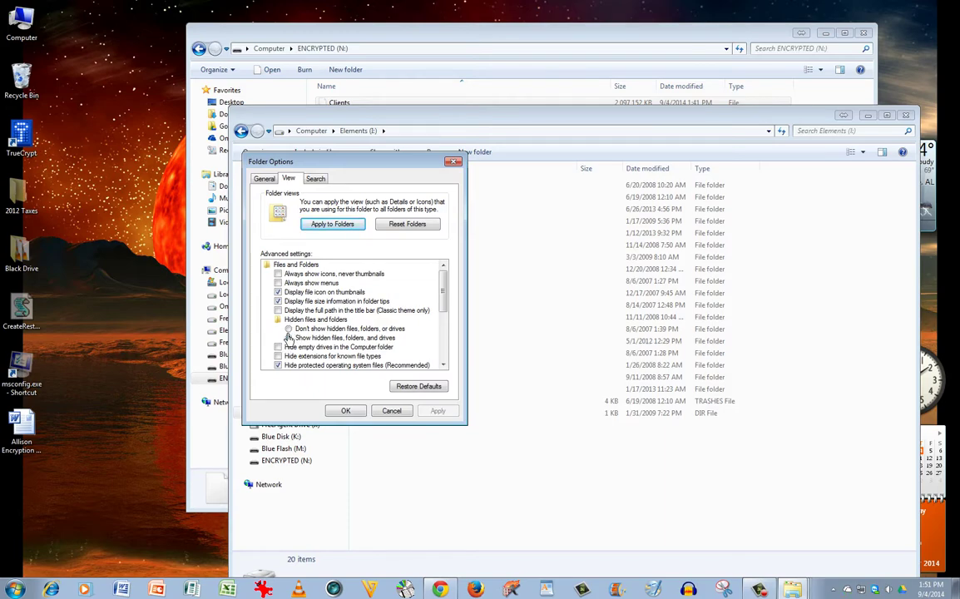
left_click(291, 337)
left_click(289, 329)
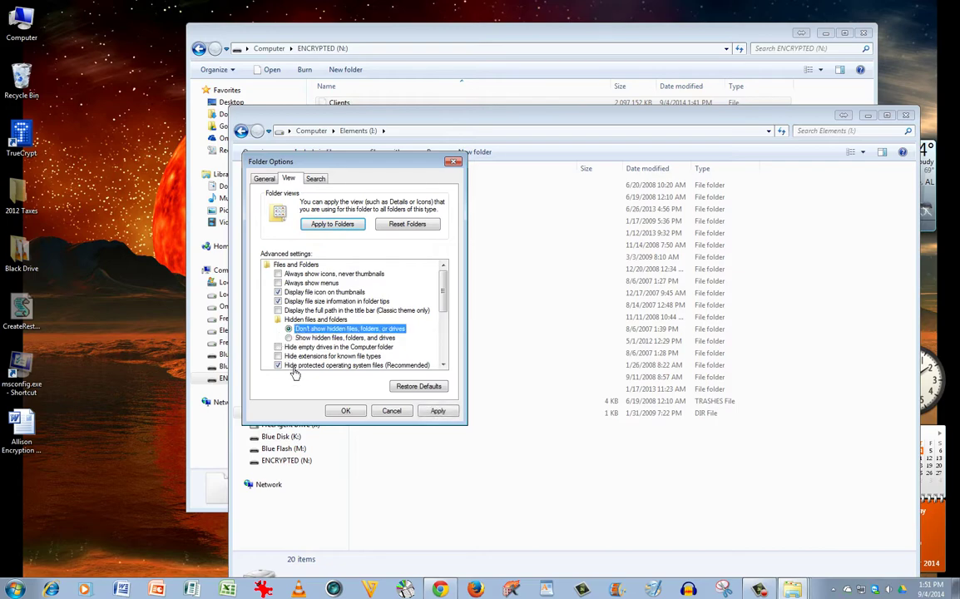
left_click(353, 413)
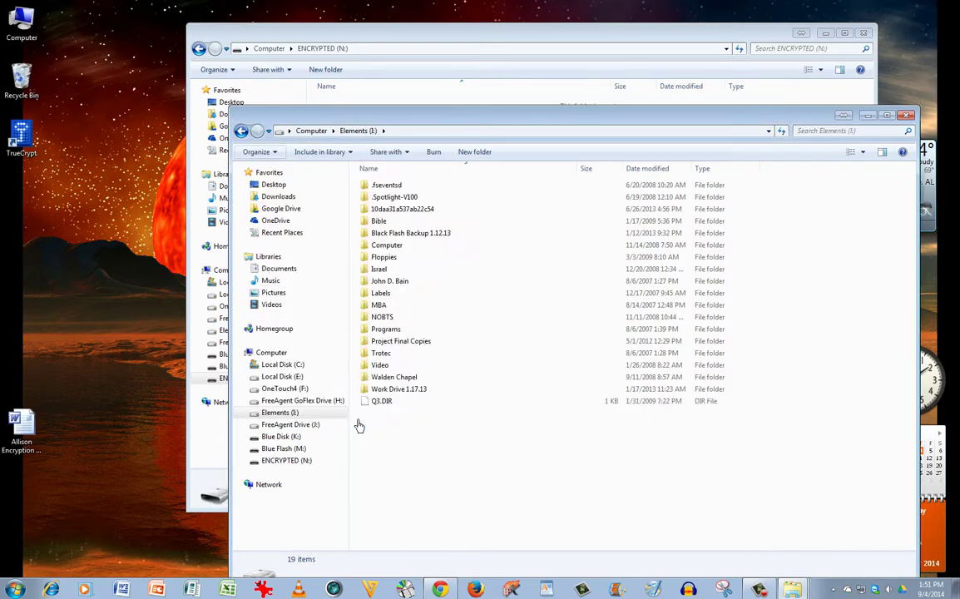
left_click(907, 115)
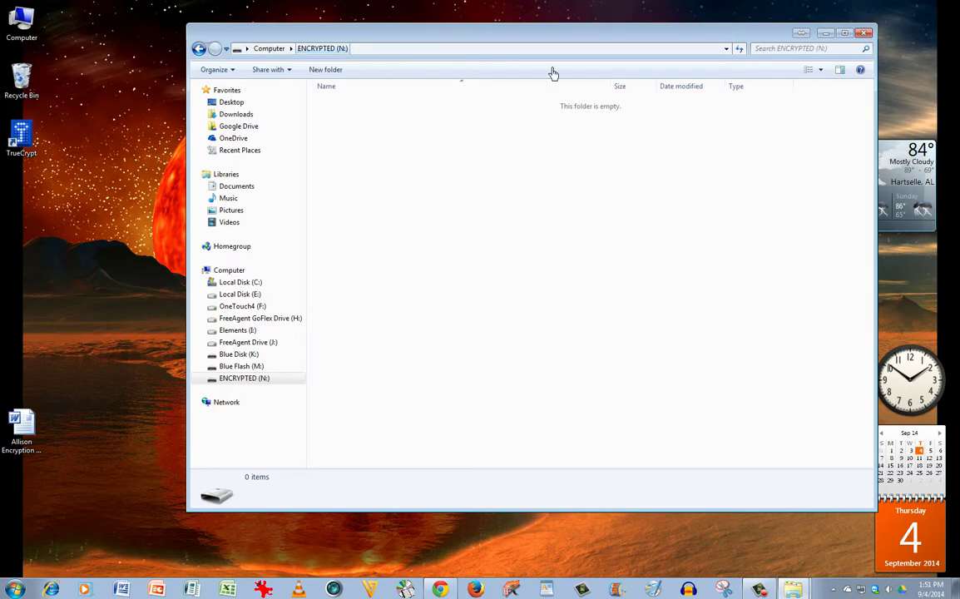
left_click(872, 34)
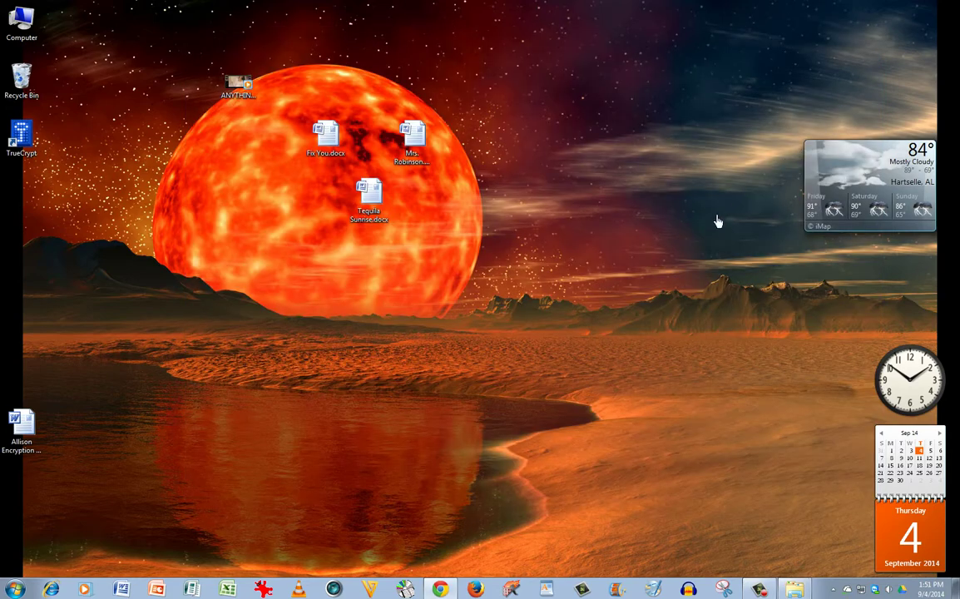
Step: Bring Chrome forward, close the Downloads tab, and scroll the GRC TrueCrypt Final Release Repository page
left_click(440, 589)
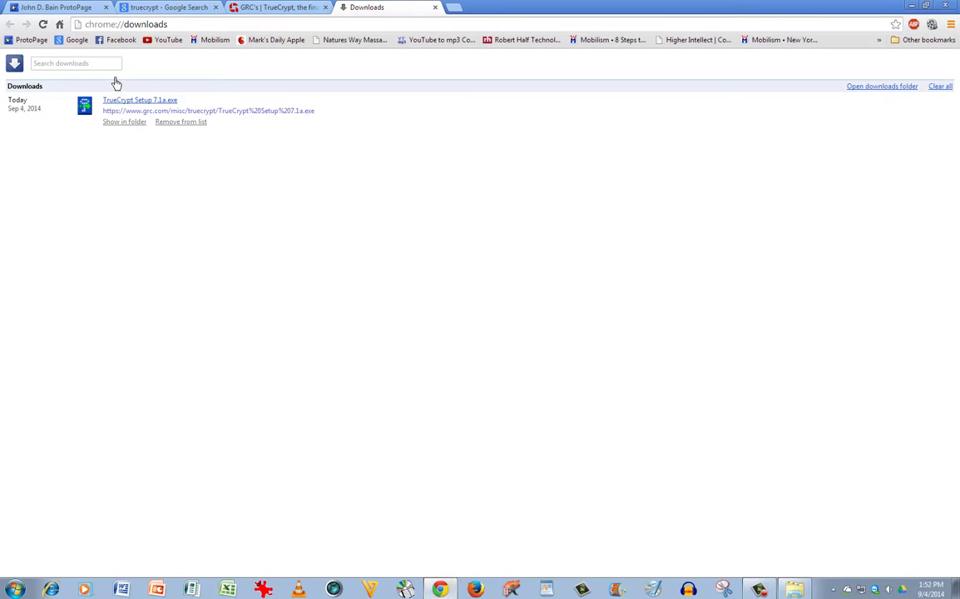
left_click(435, 6)
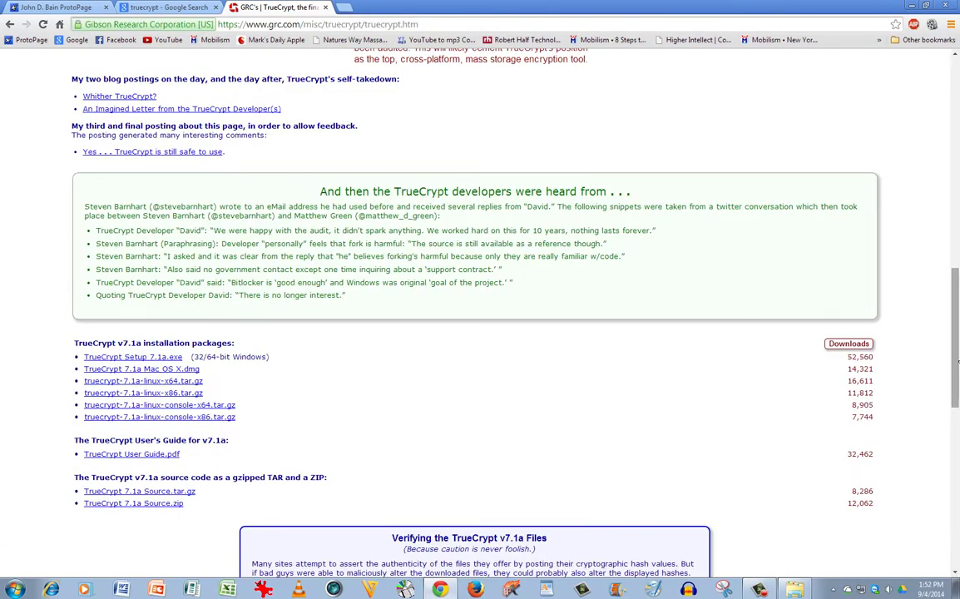
scroll(475, 308, "down", 5)
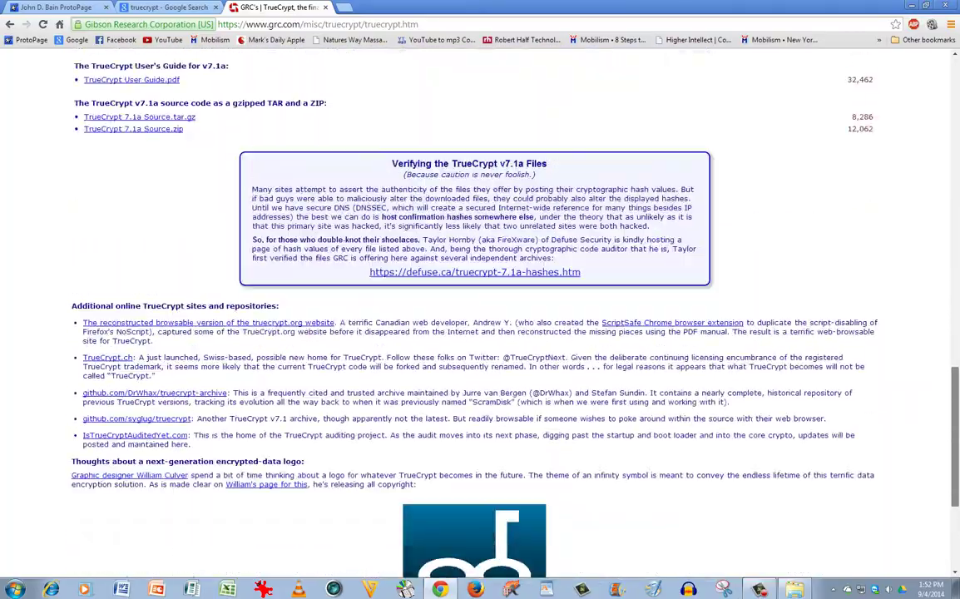
left_click_drag(956, 424, 955, 100)
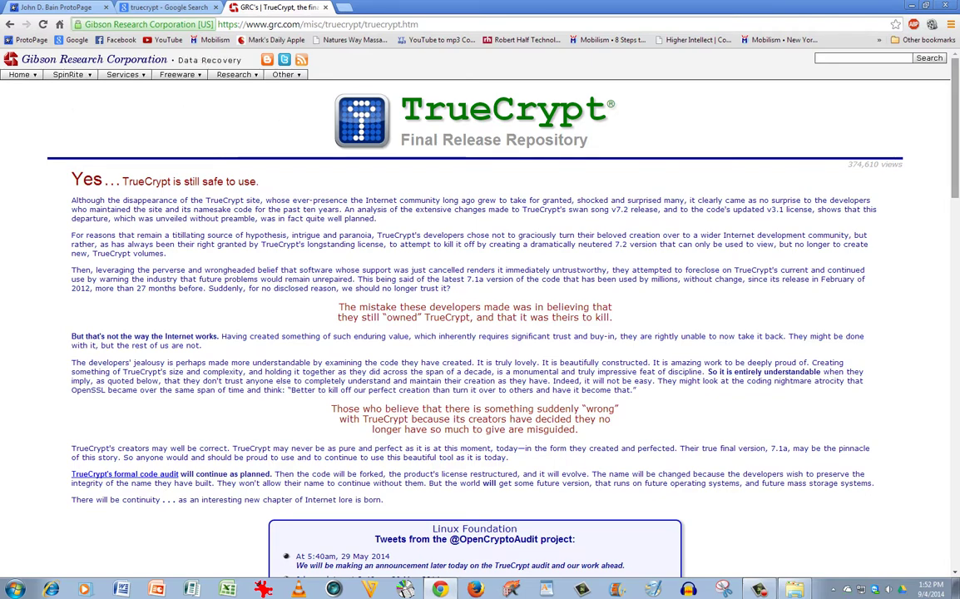
left_click_drag(955, 151, 952, 123)
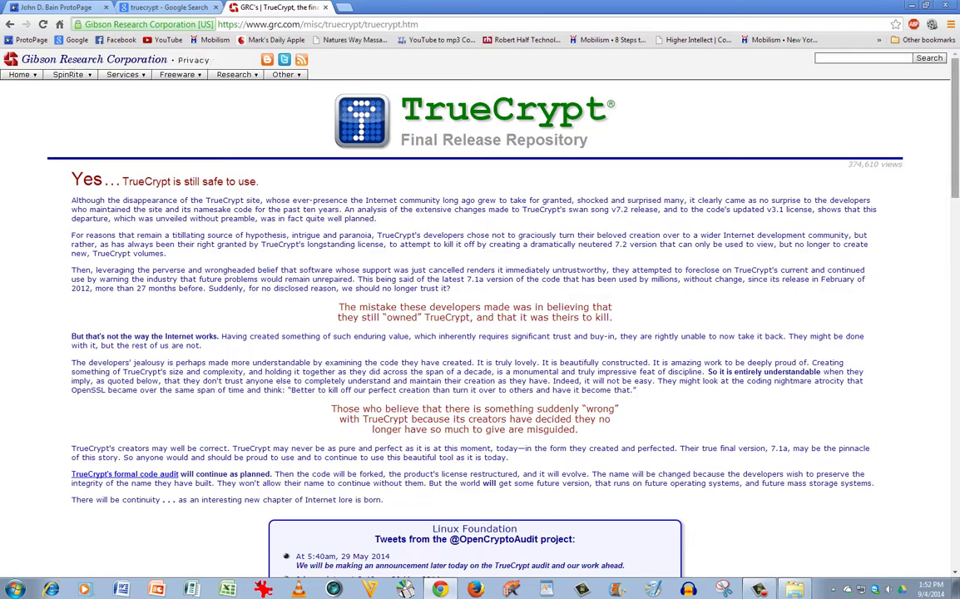
mouse_move(958, 123)
left_mouse_down()
mouse_move(956, 283)
mouse_move(956, 104)
left_mouse_up()
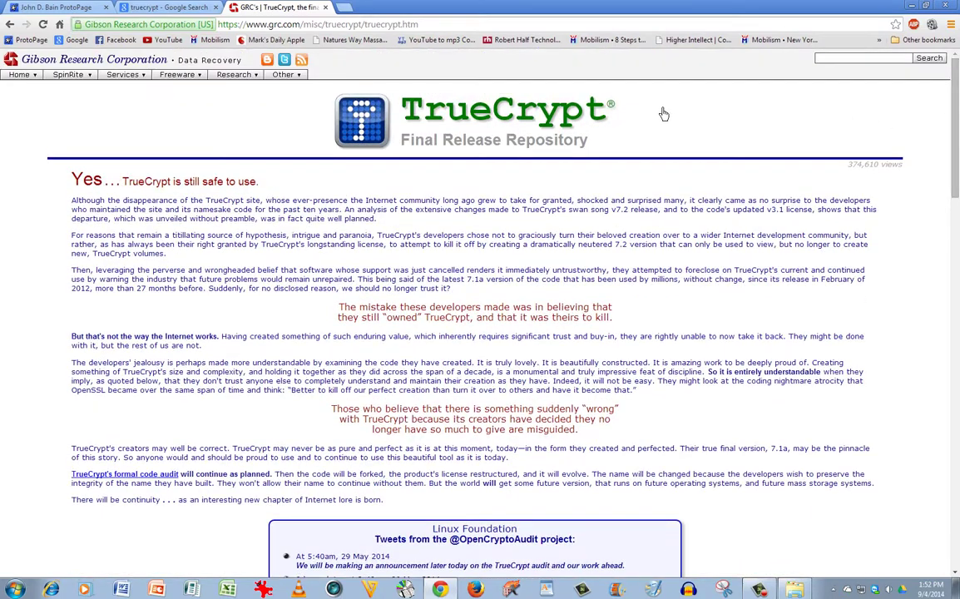